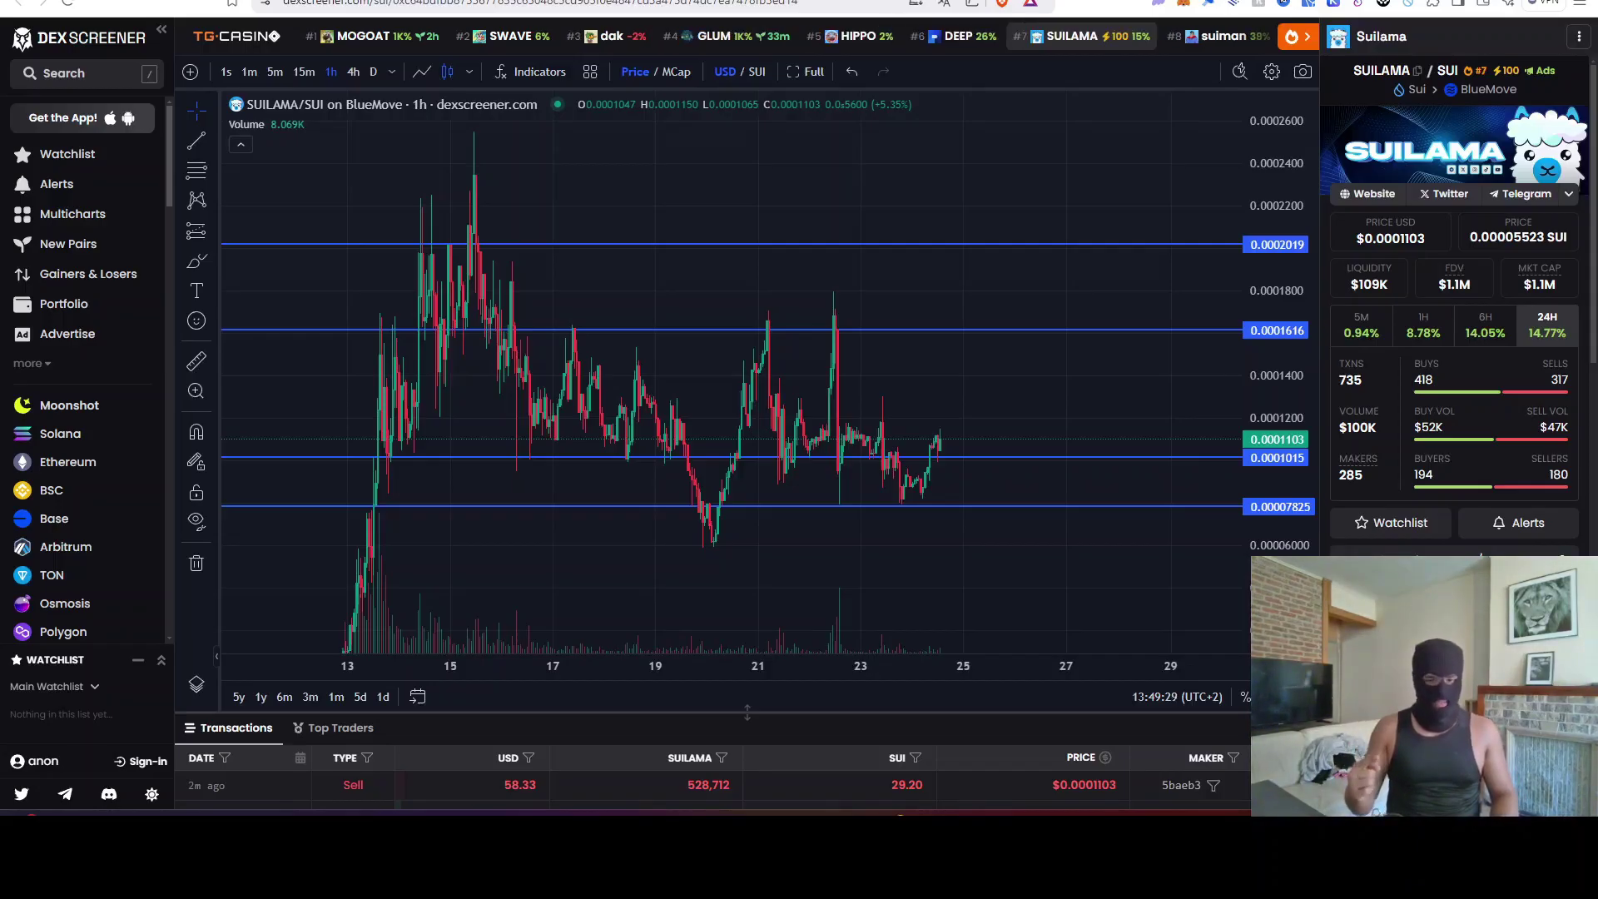
Open the DeepBook Token DEEP/SUI pair page from the trending bar
left_click(958, 35)
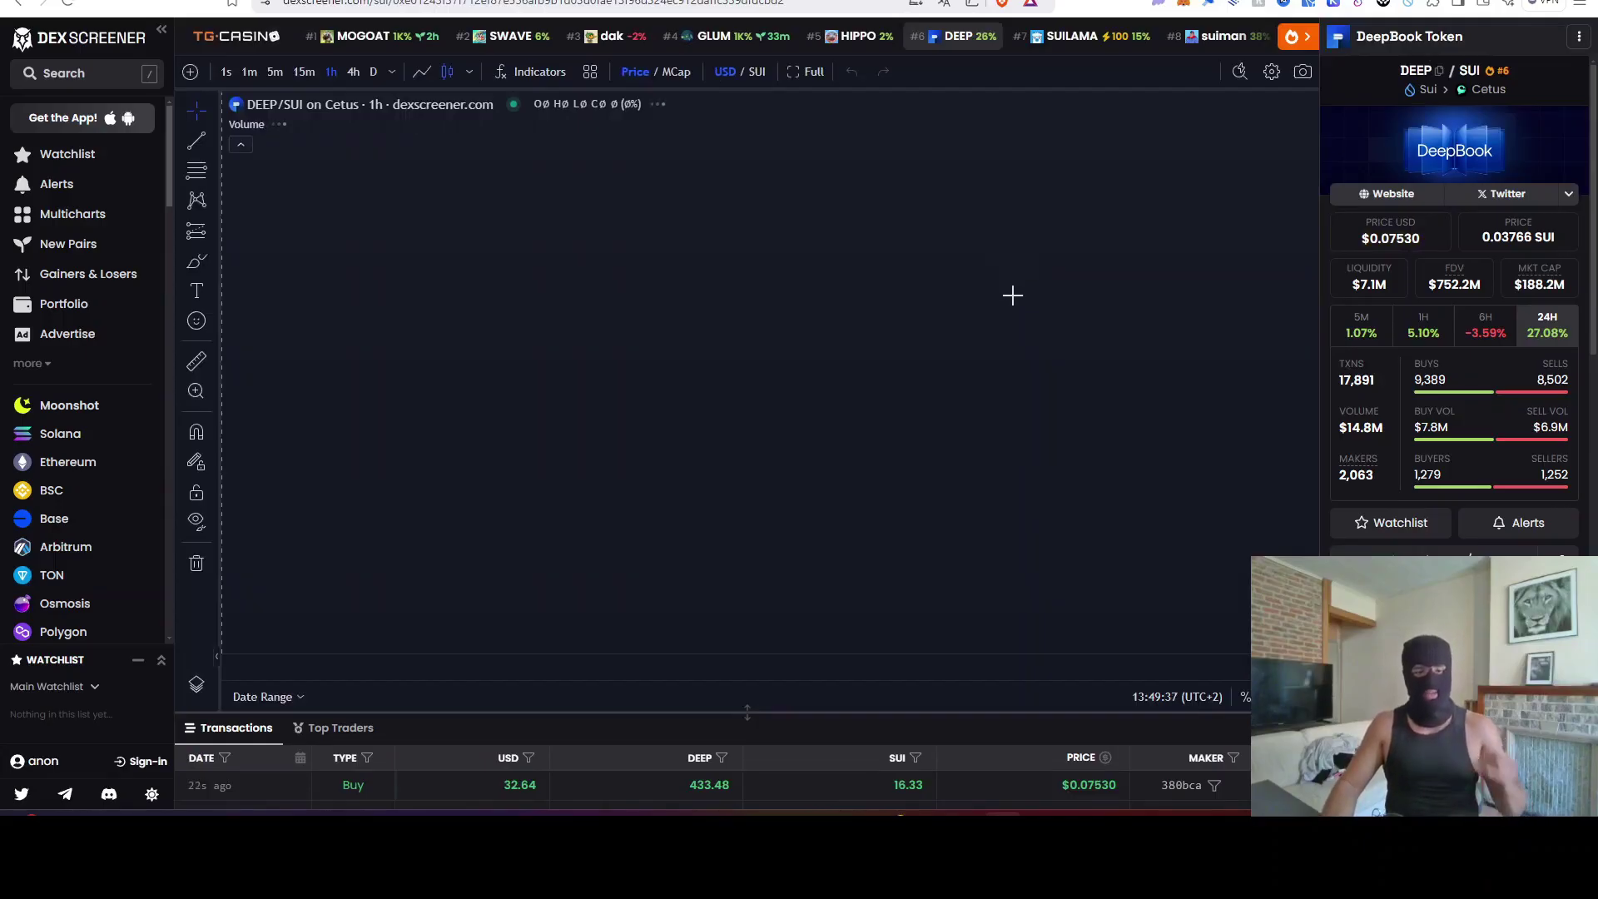
scroll(1014, 376, "down", 2)
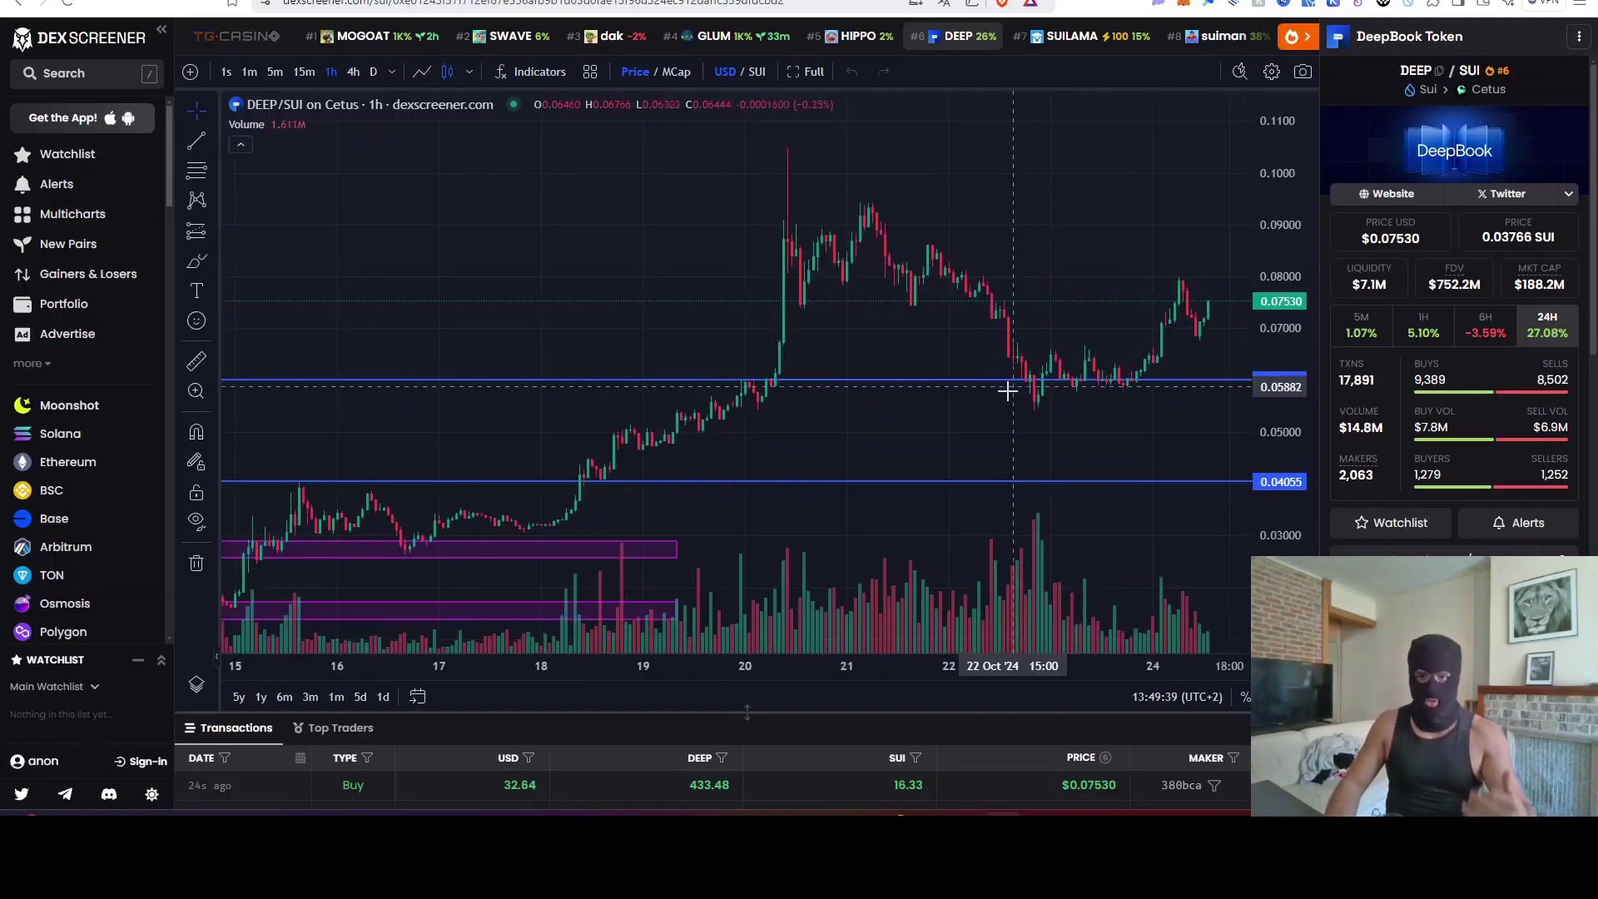
Draw a purple rectangle zone from about 0.0543 to 0.0600 on the DEEP/SUI chart
left_click_drag(999, 428, 803, 424)
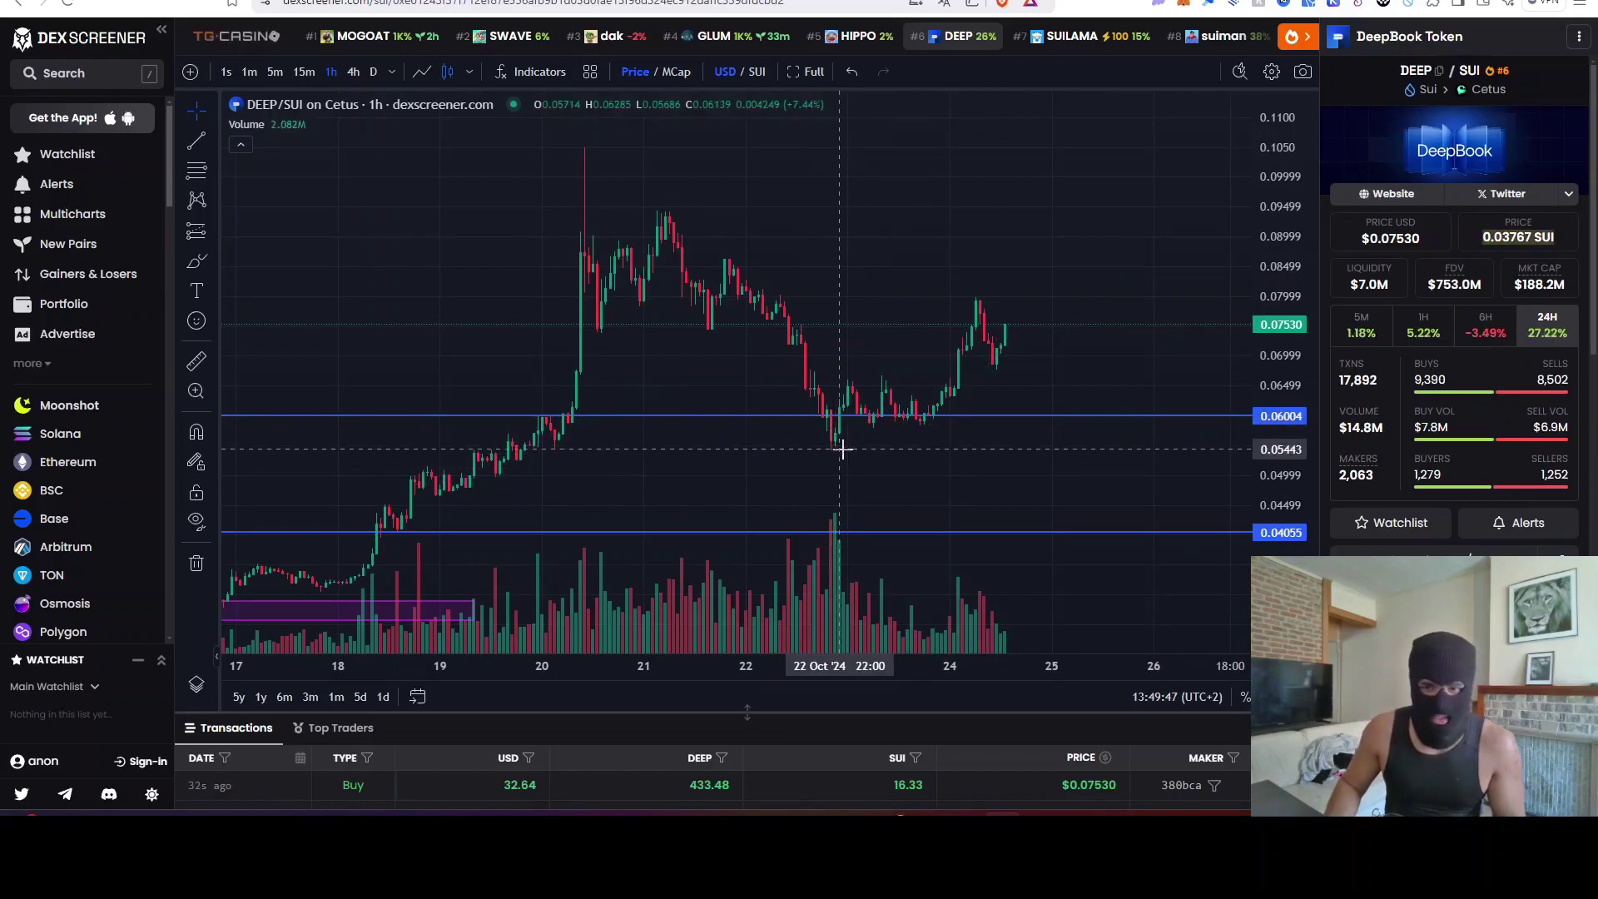
left_click(212, 260)
left_click(302, 421)
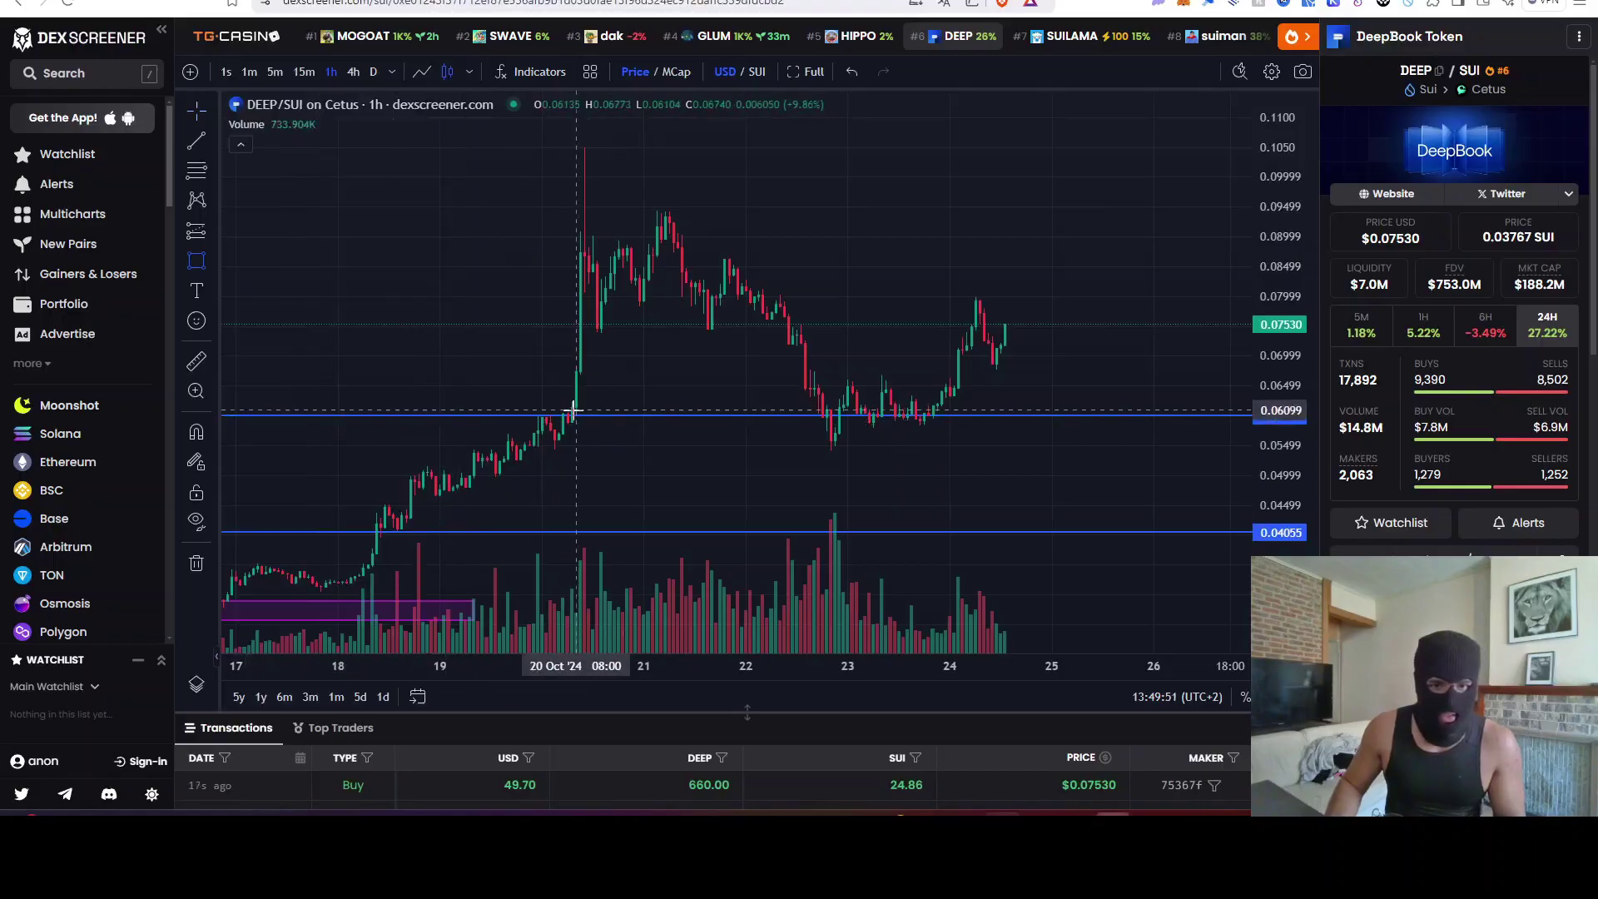
left_click_drag(576, 419, 1244, 447)
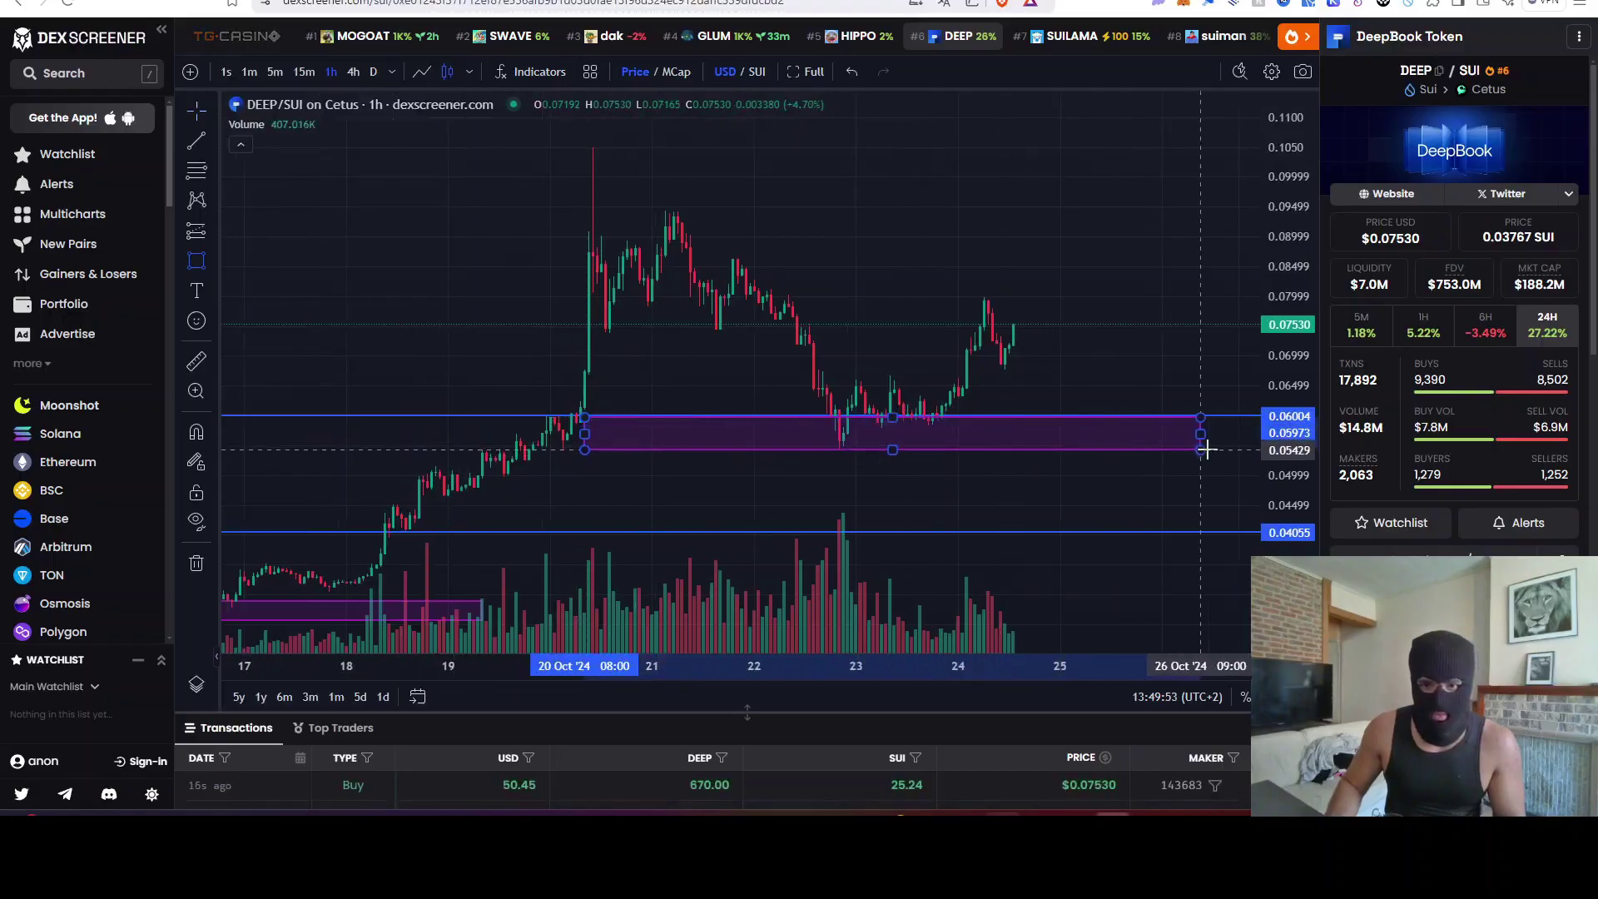
left_click(1088, 488)
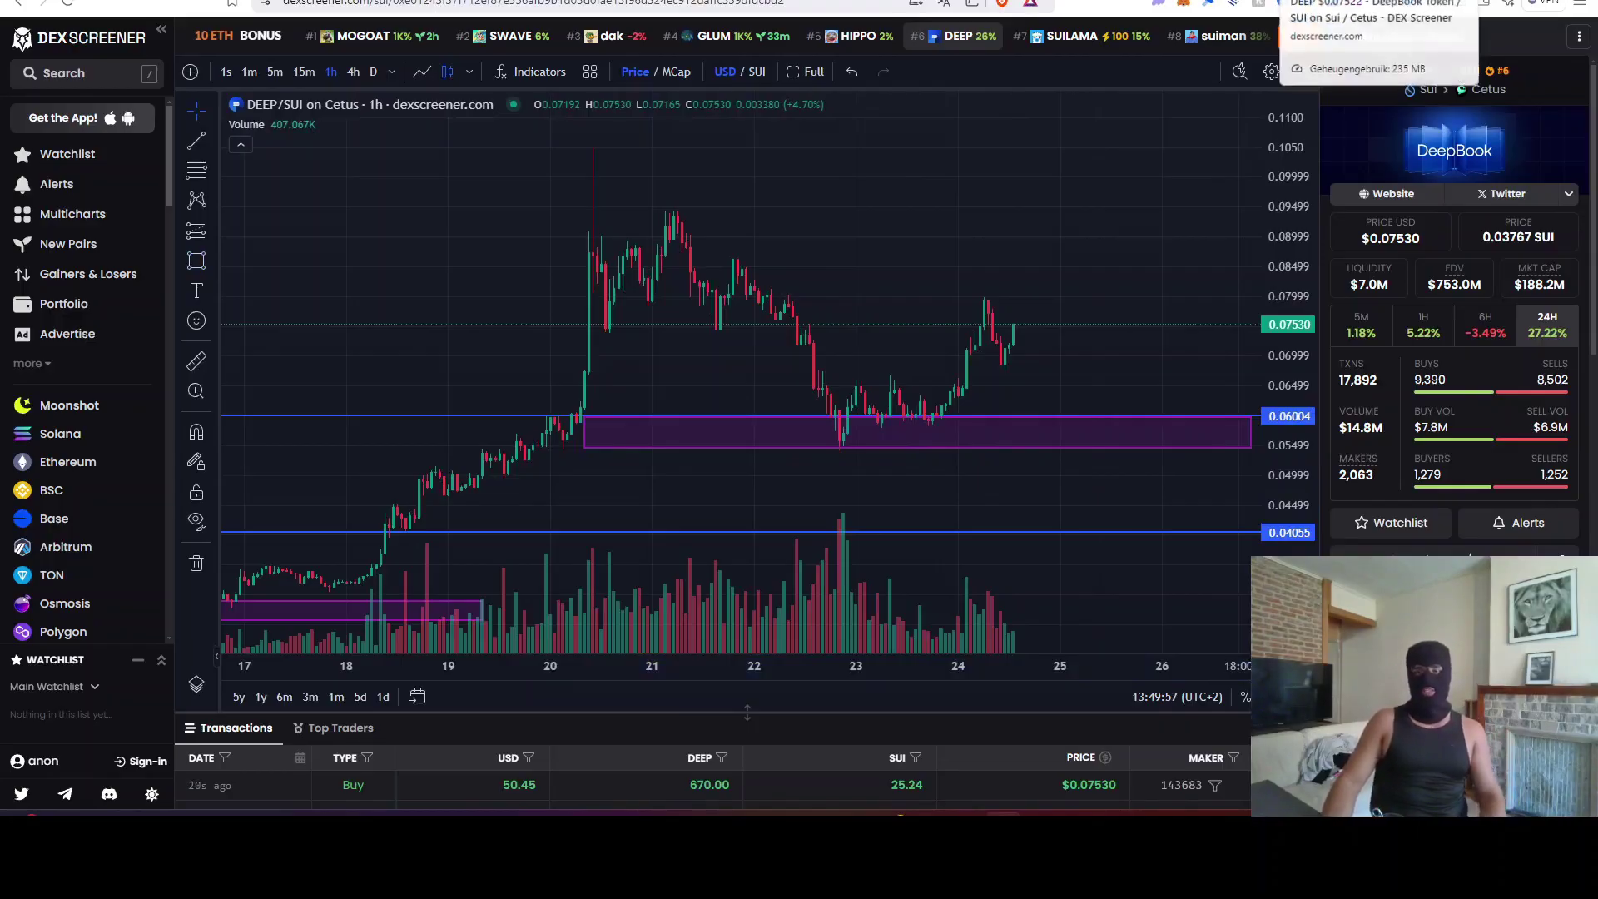
Reload the page and go back to the SUILAMA pair page
key("F5")
mouse_move(747, 713)
left_mouse_down()
mouse_move(747, 547)
mouse_move(747, 713)
left_mouse_up()
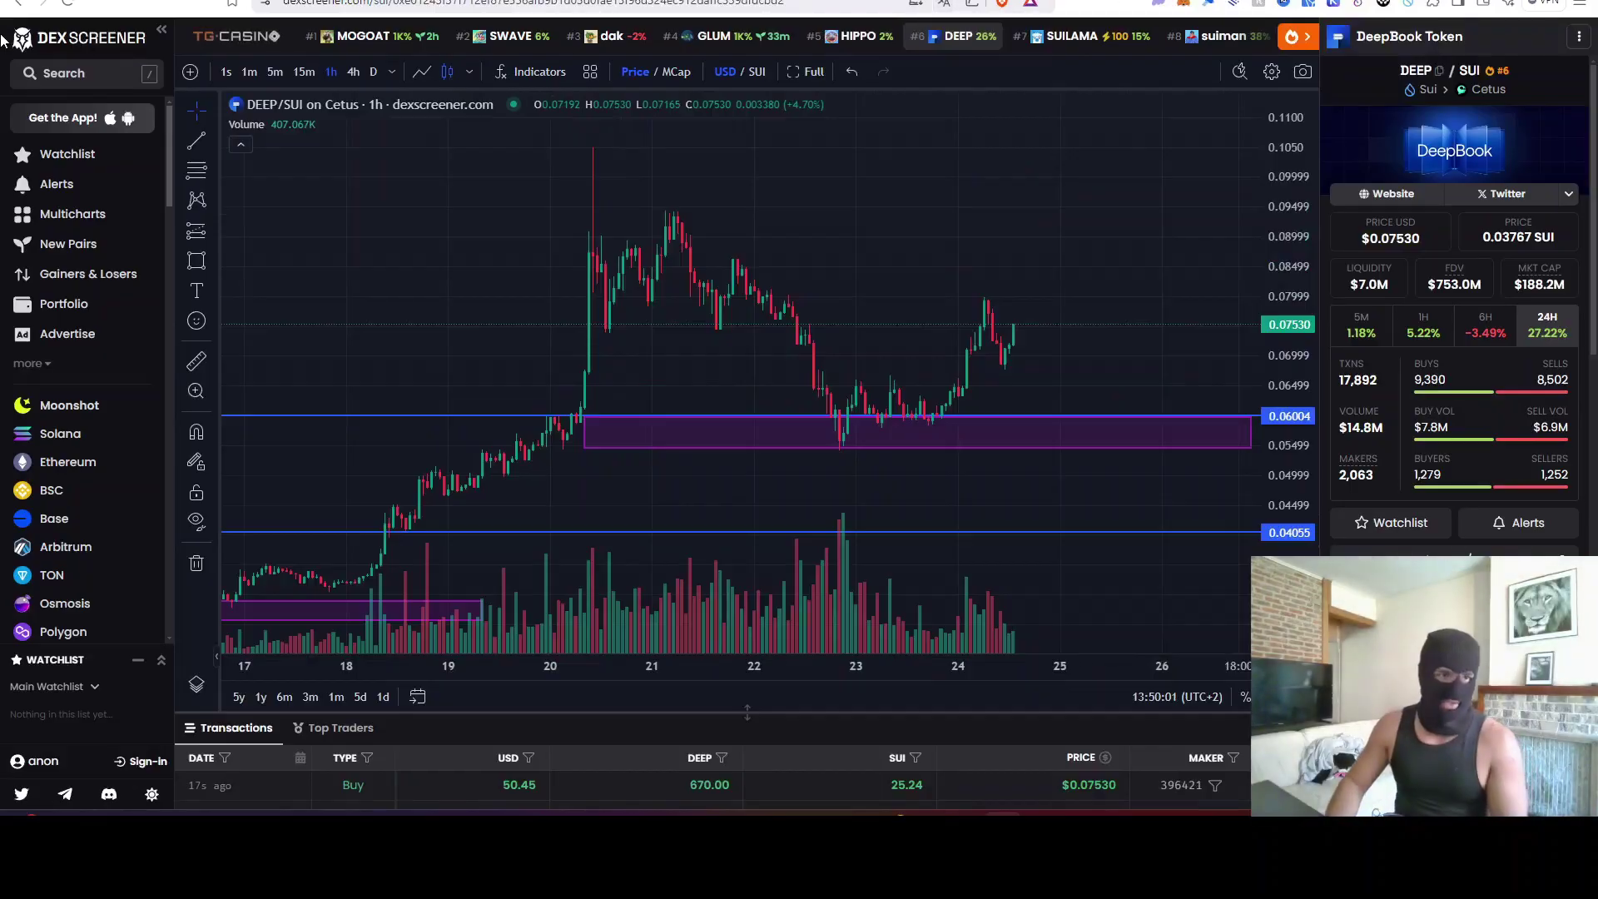
left_click(17, 10)
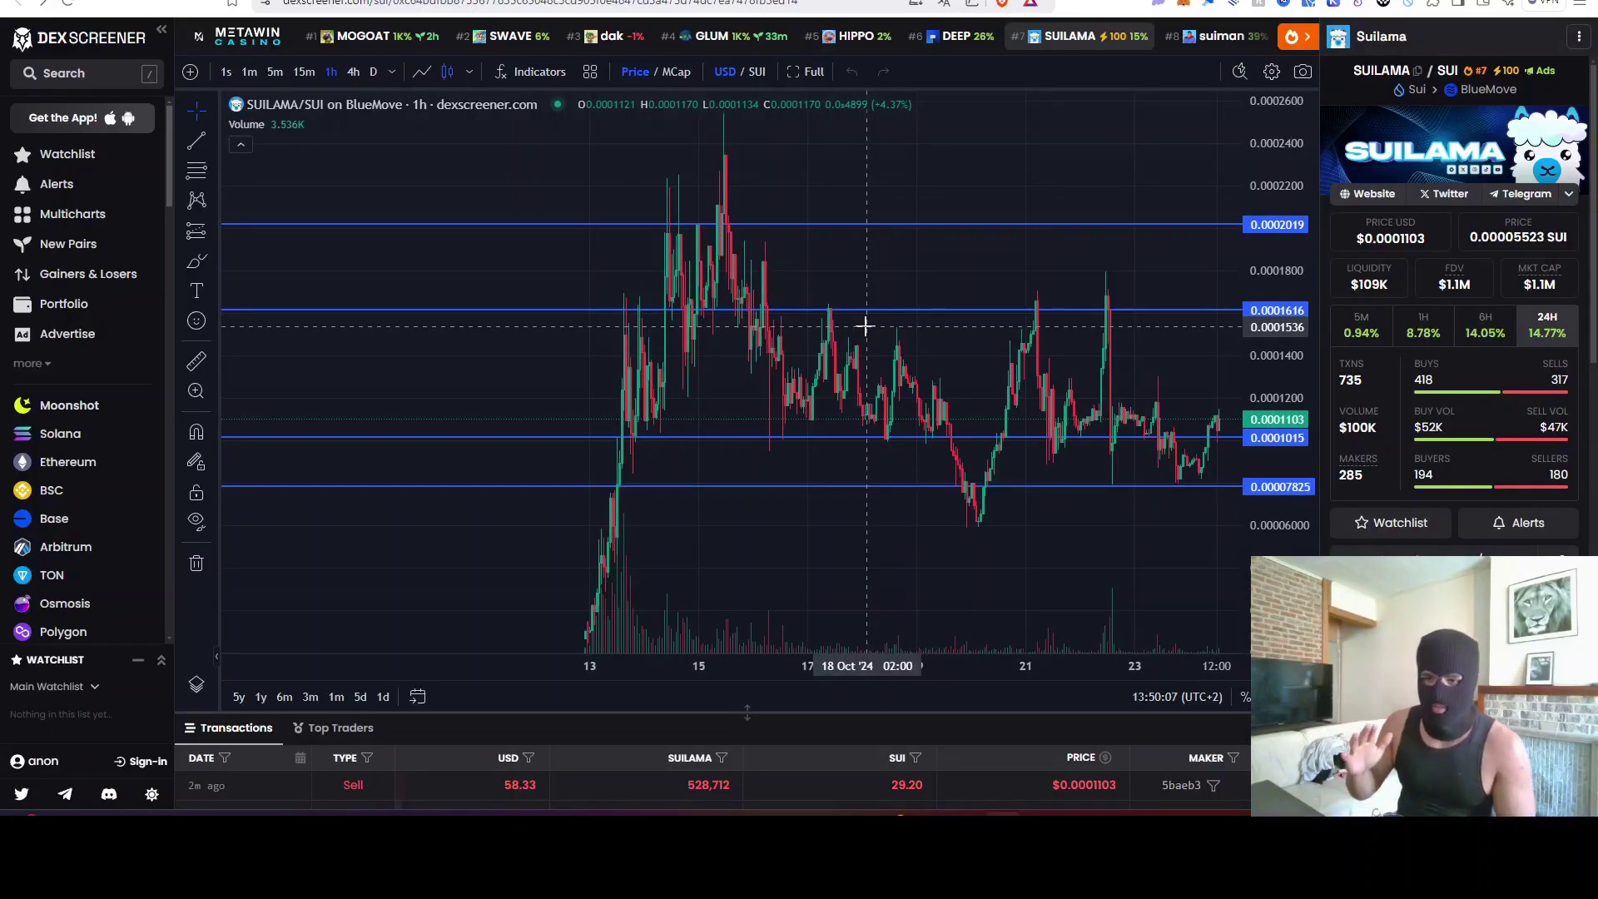
Reset and pan the SUILAMA/SUI chart, leaving room right of the last candle, and show line tools
left_click_drag(949, 286, 727, 270)
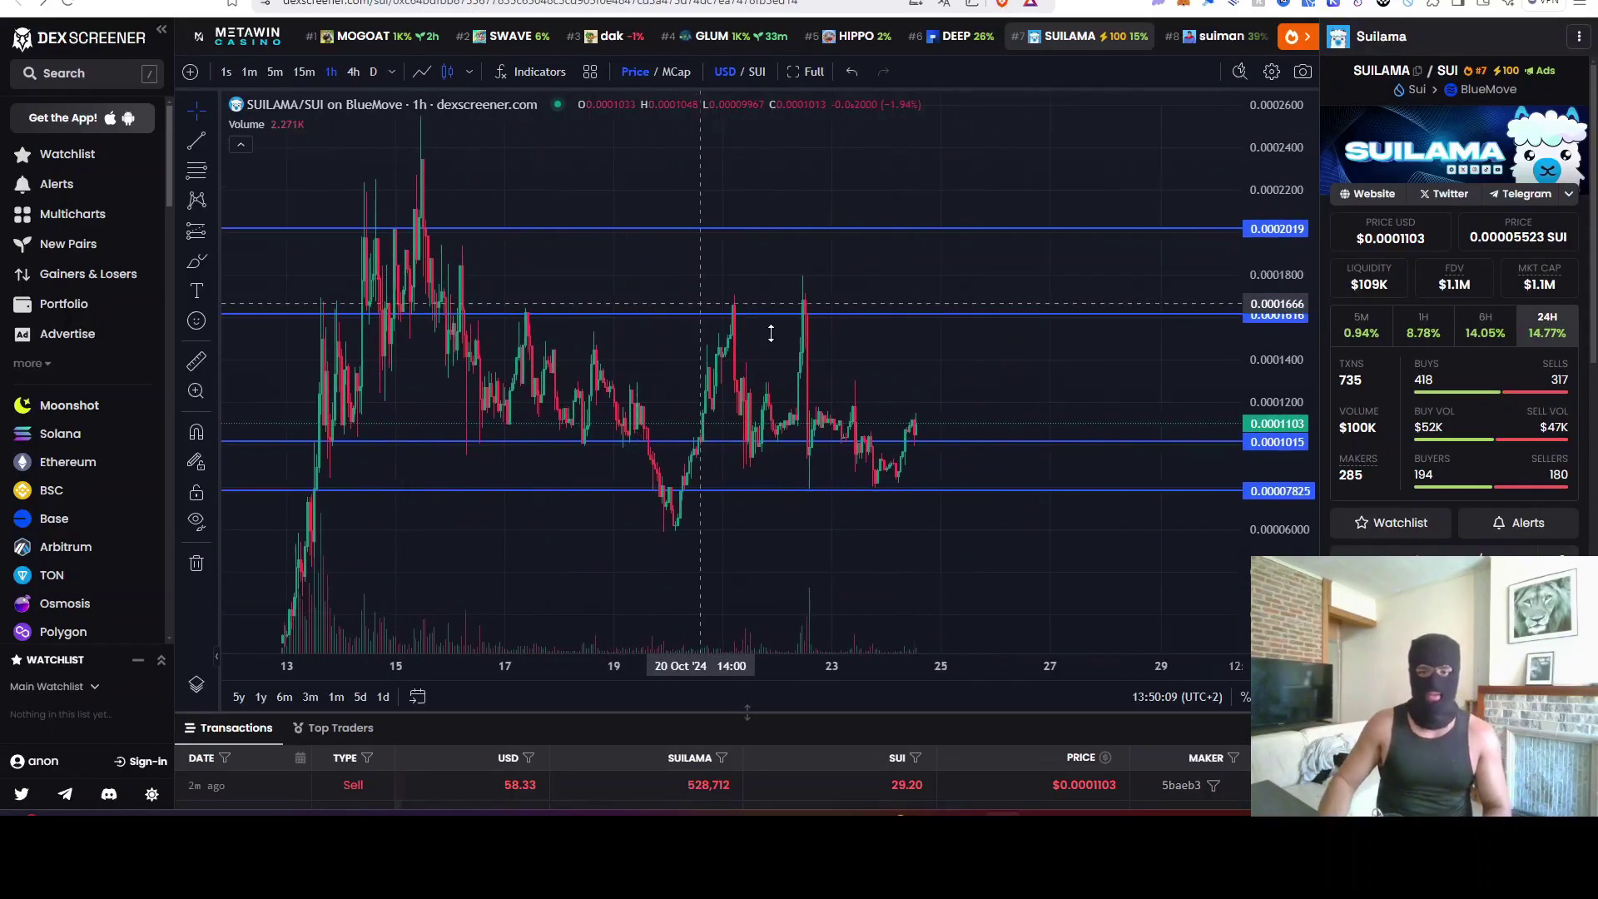
scroll(874, 375, "up", 3)
scroll(962, 362, "down", 3)
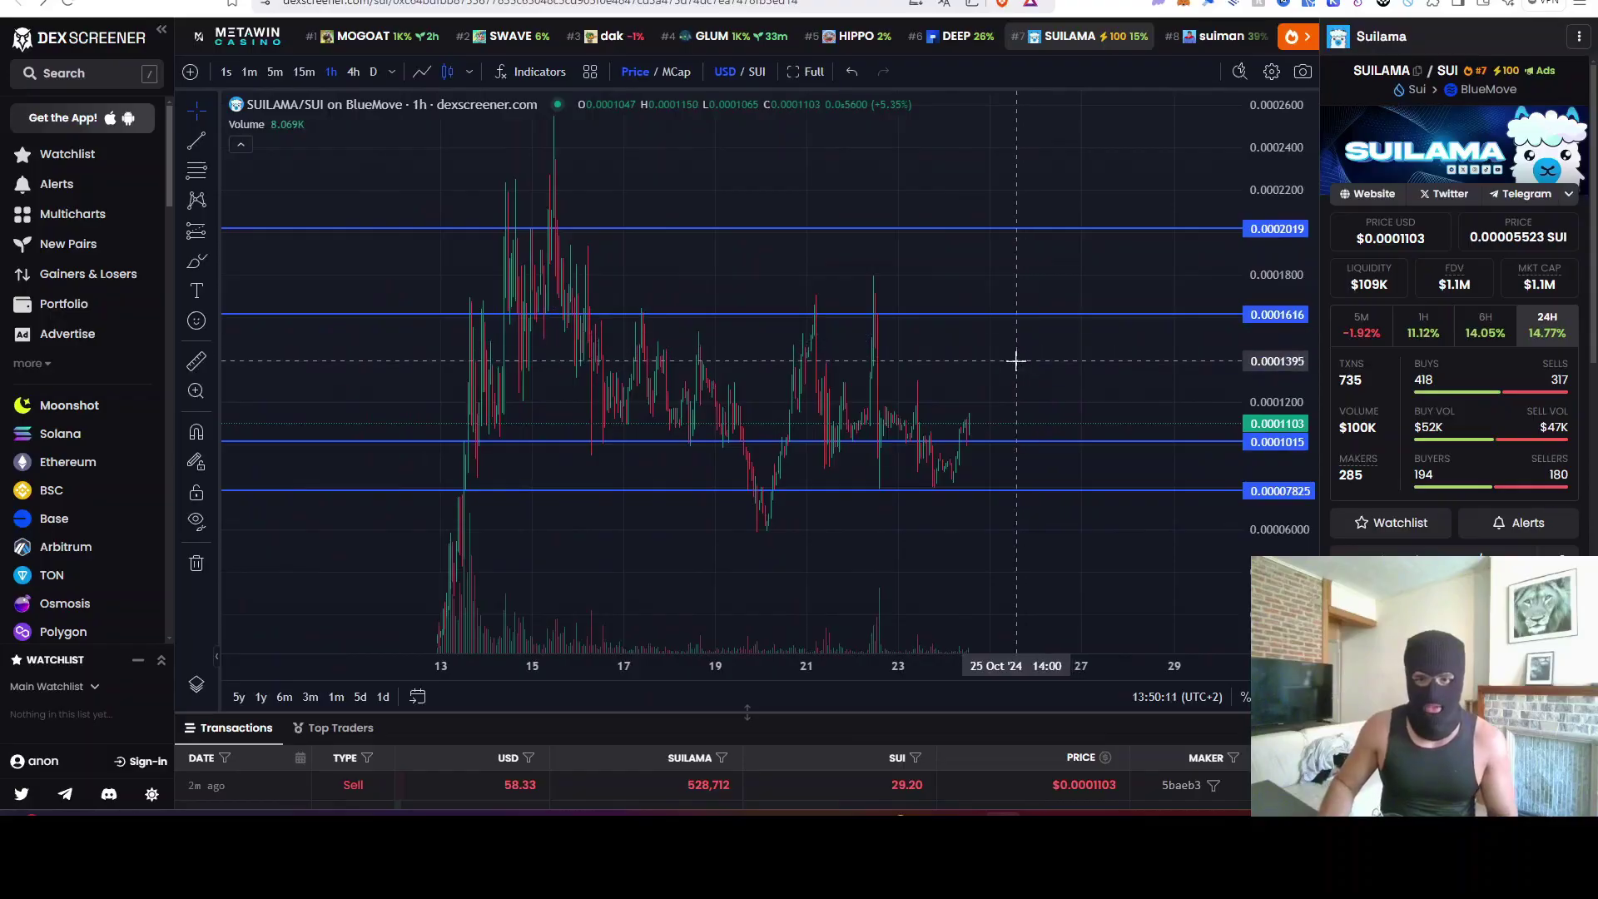
right_click(1056, 367)
left_click(1095, 372)
scroll(961, 321, "down", 3)
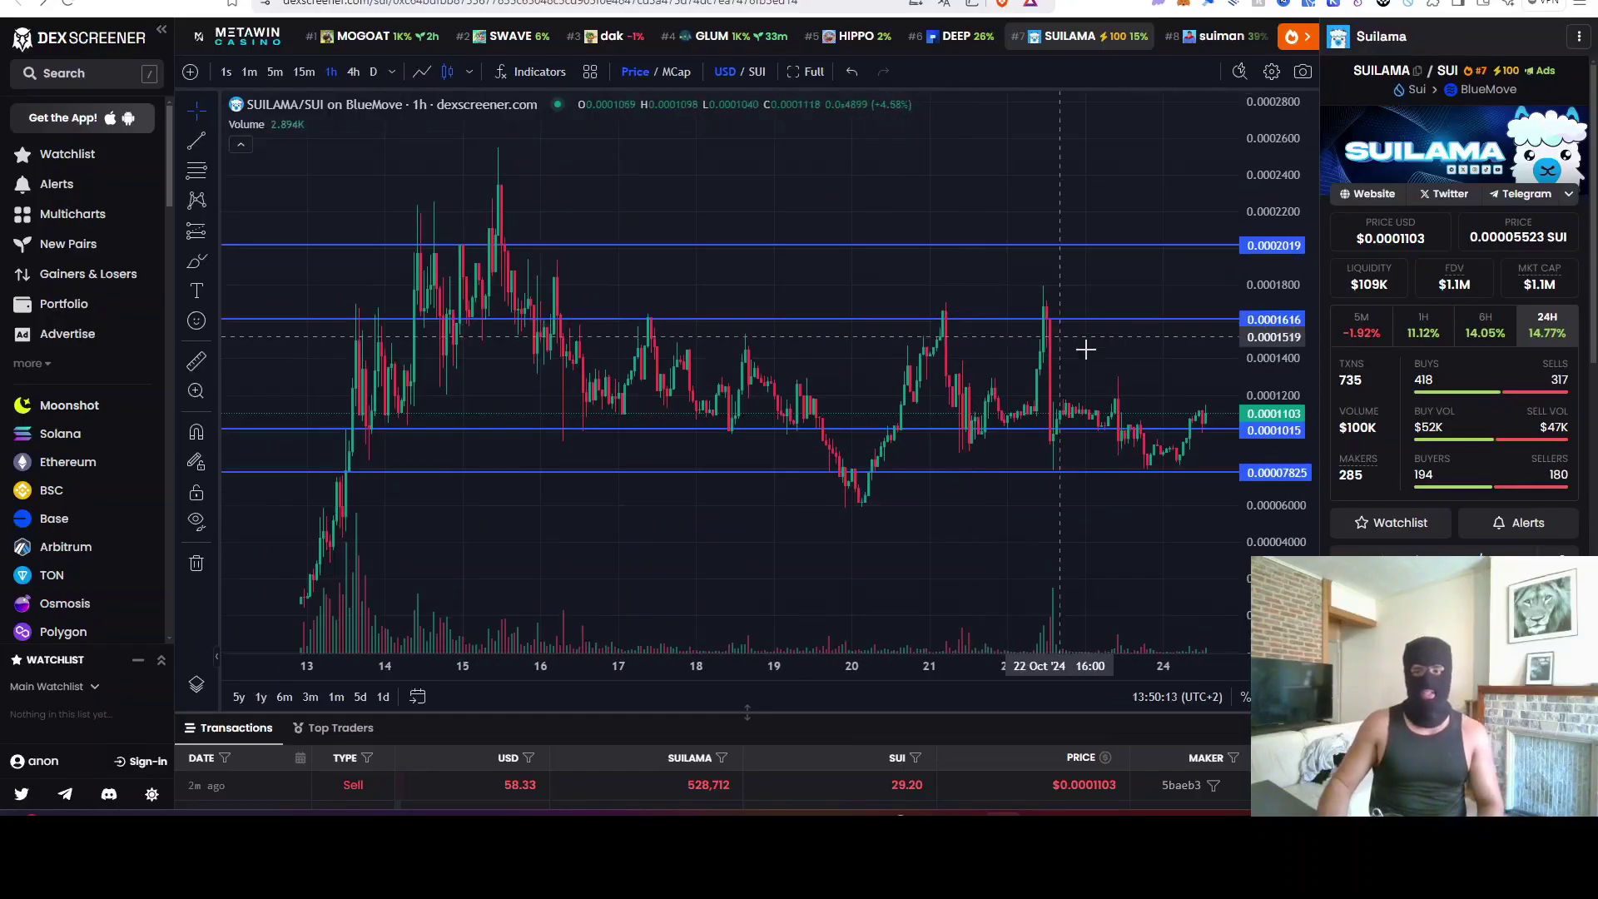
left_click_drag(1086, 346, 929, 354)
scroll(930, 353, "down", 3)
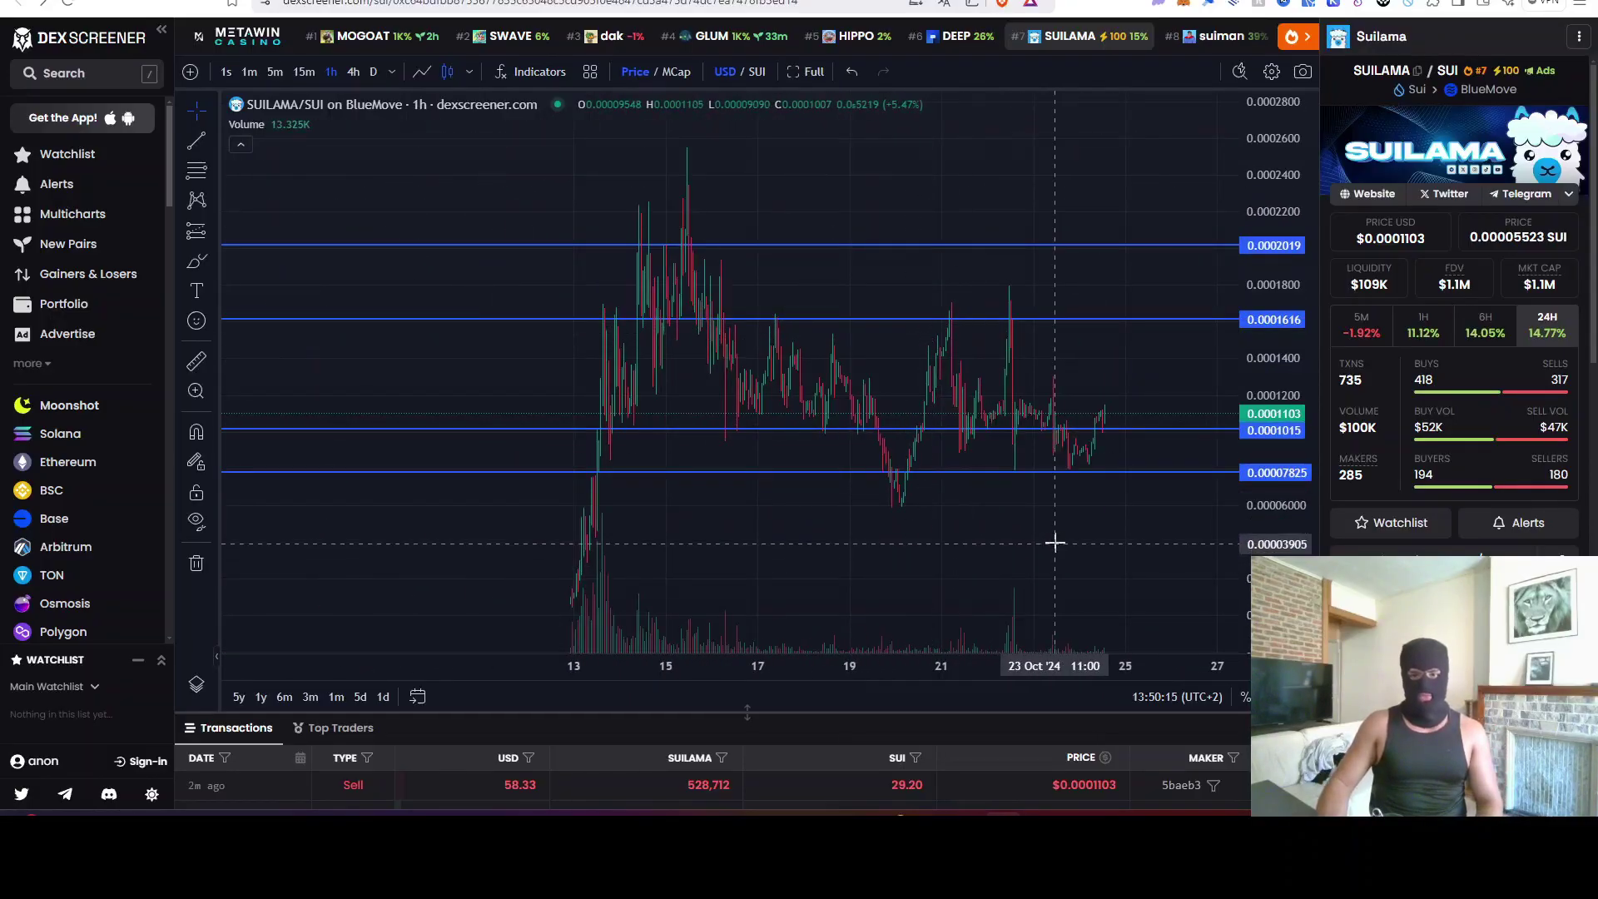
left_click_drag(1056, 542, 902, 527)
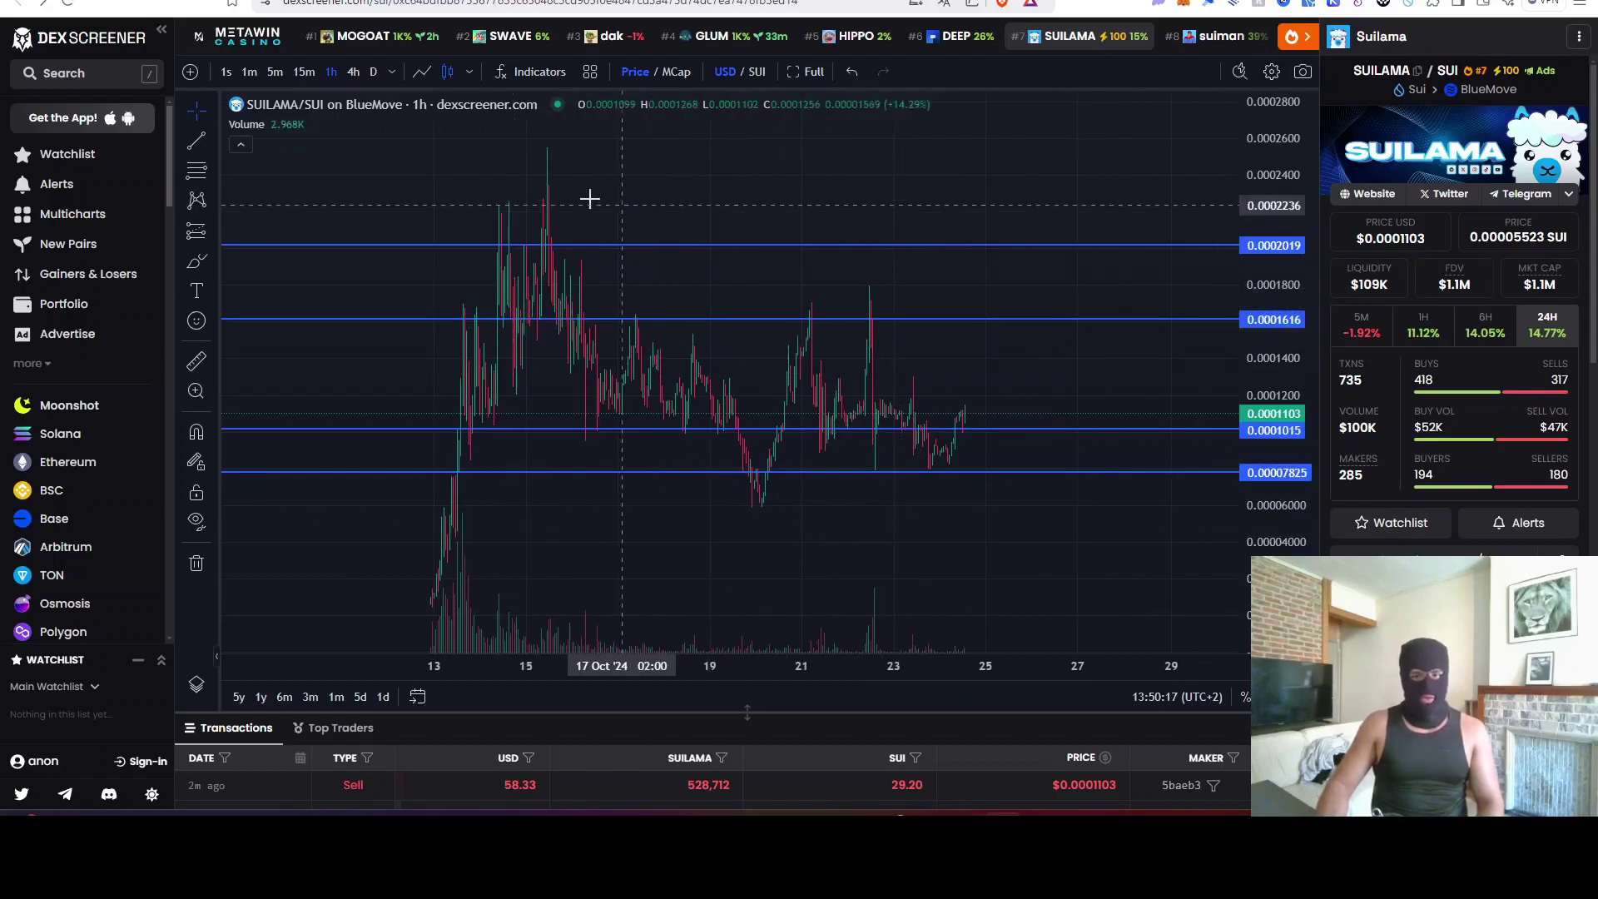
left_click(211, 139)
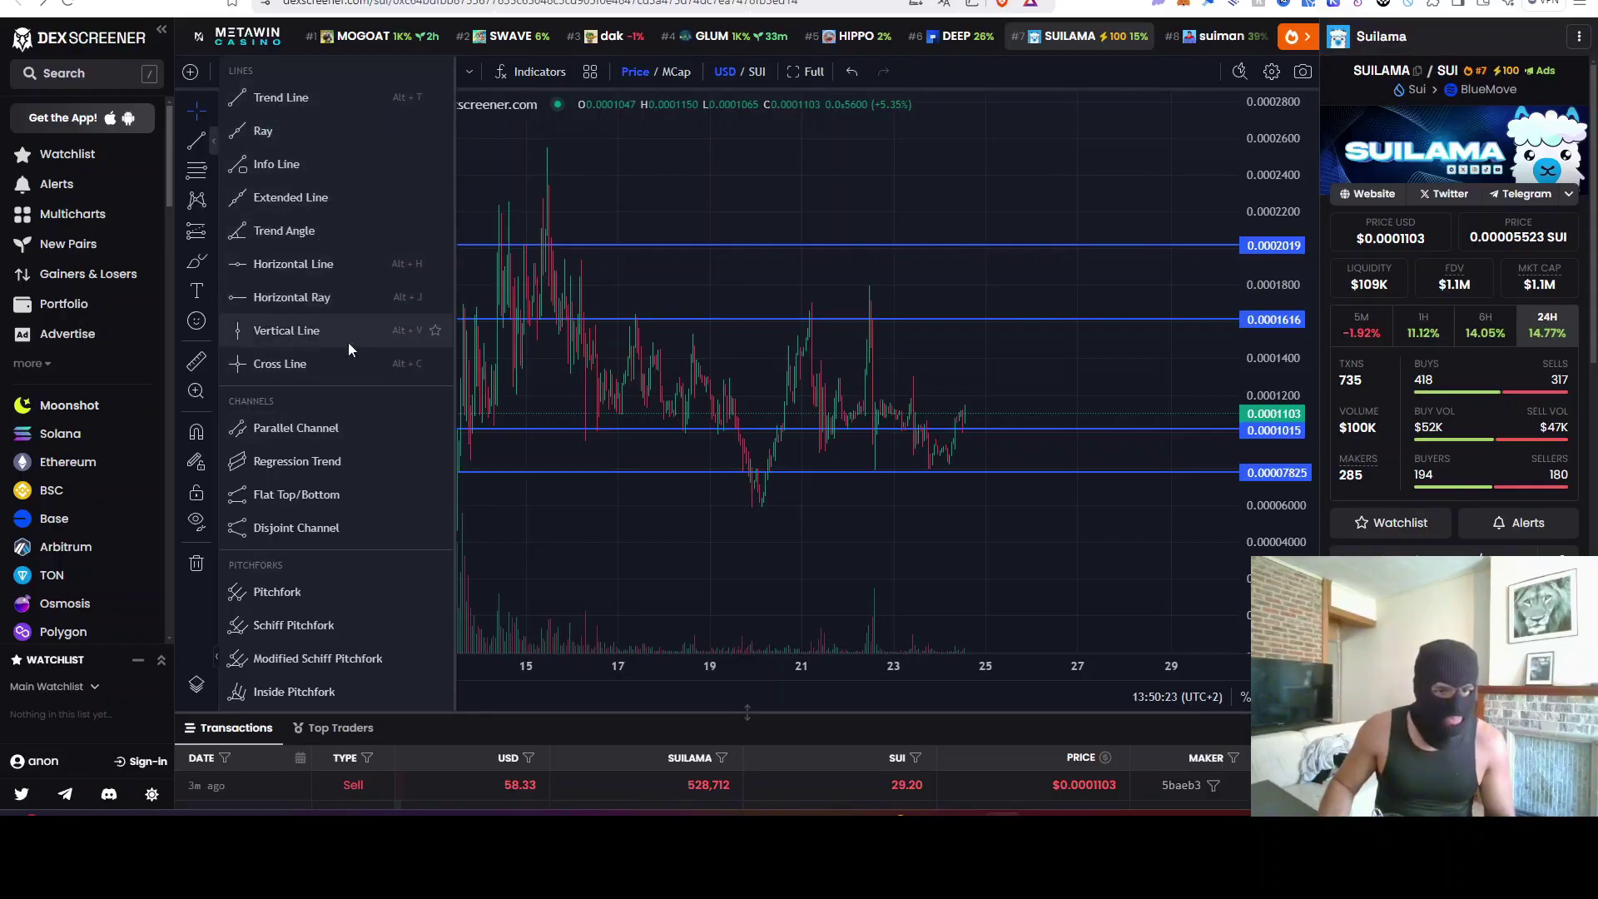
Draw a trend line from the mid-October SUILAMA peak down to the right, then reset the view
left_click(362, 97)
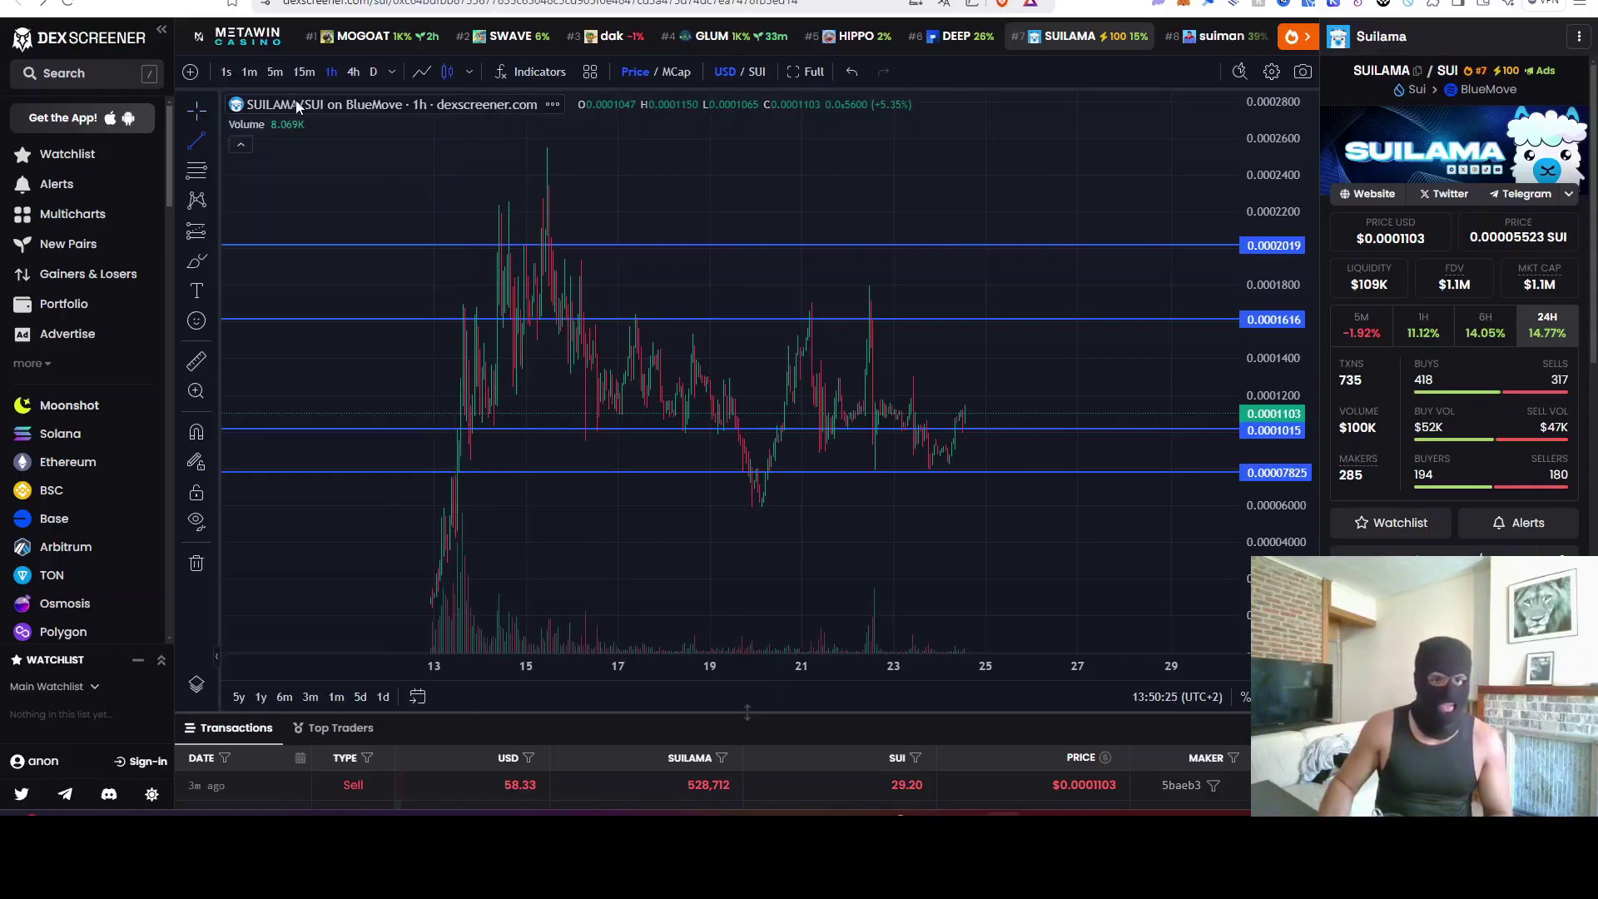
left_click(547, 148)
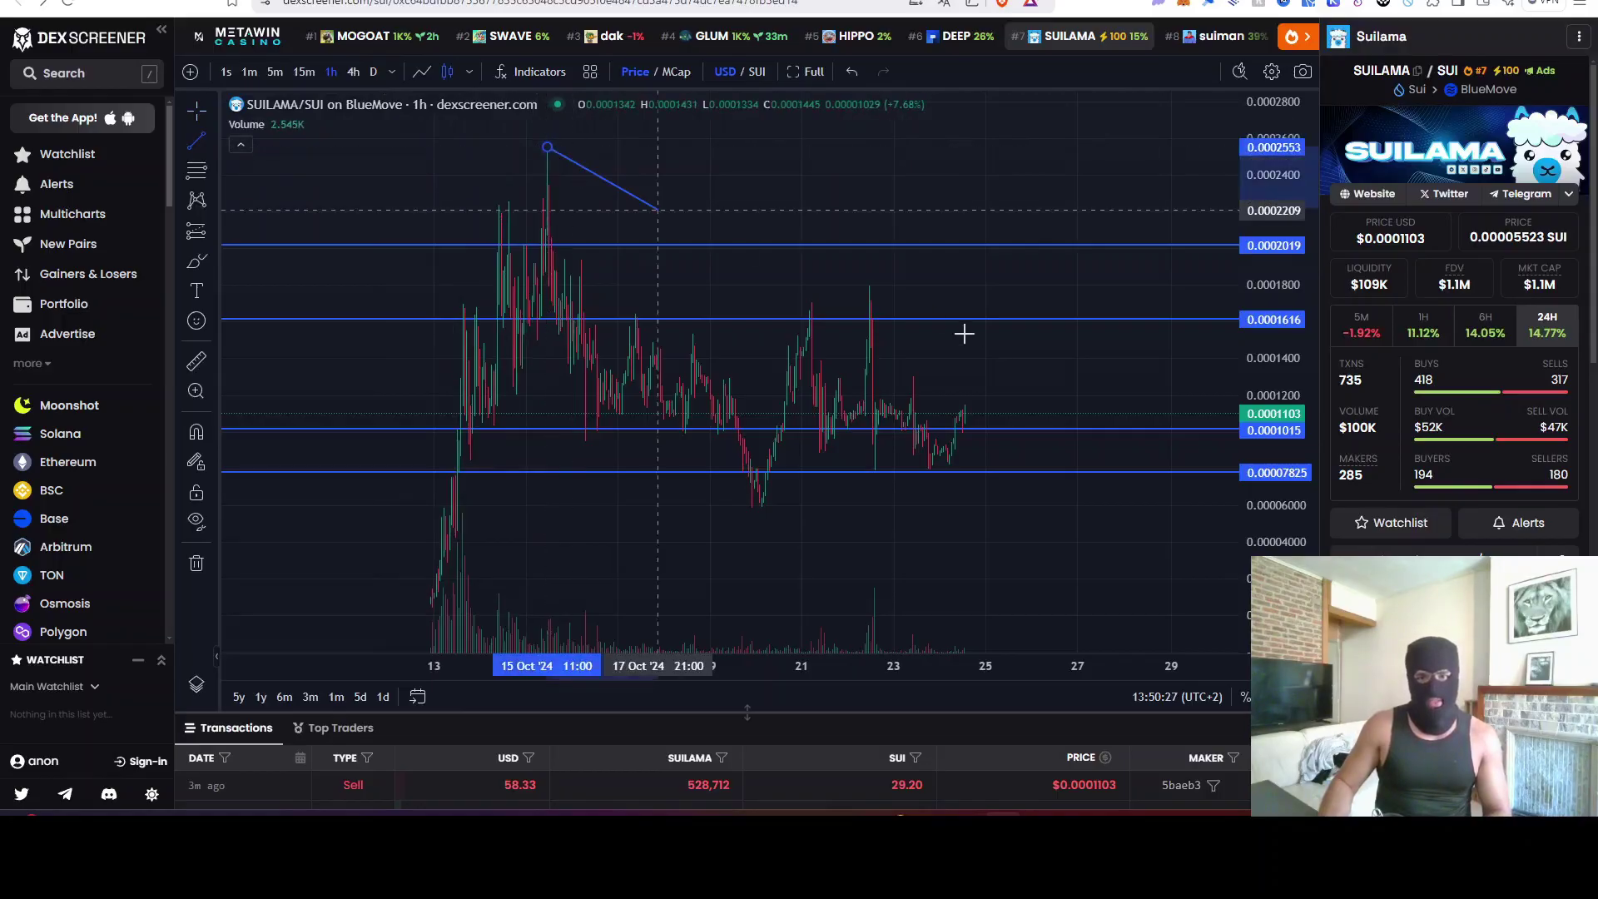
left_click(1236, 444)
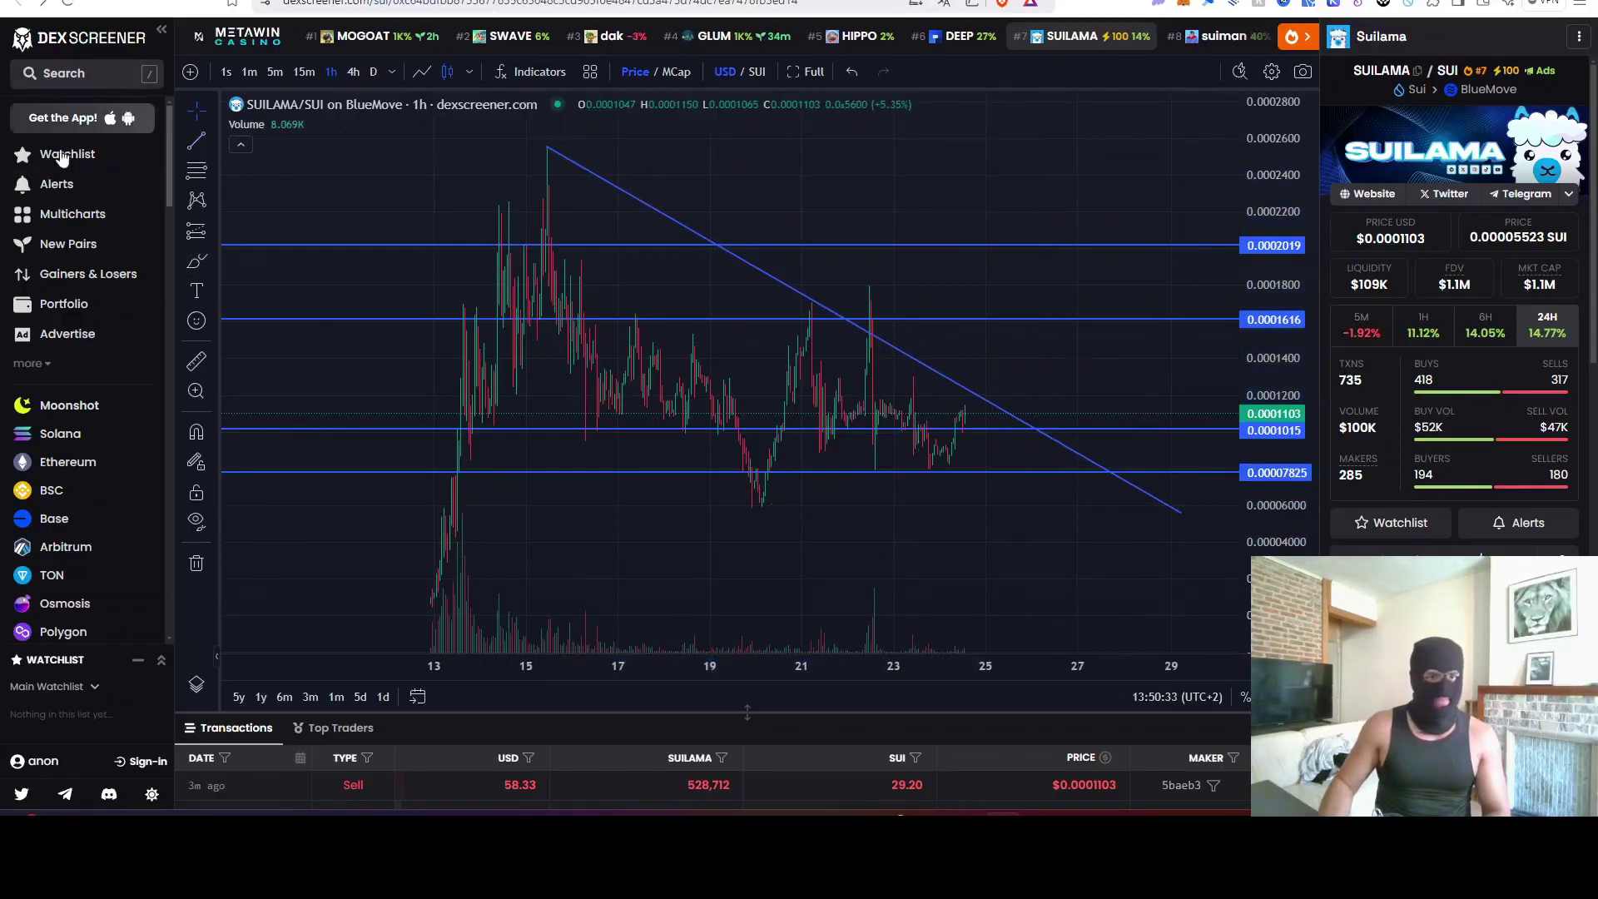
scroll(1001, 467, "up", 3)
scroll(1000, 467, "down", 2)
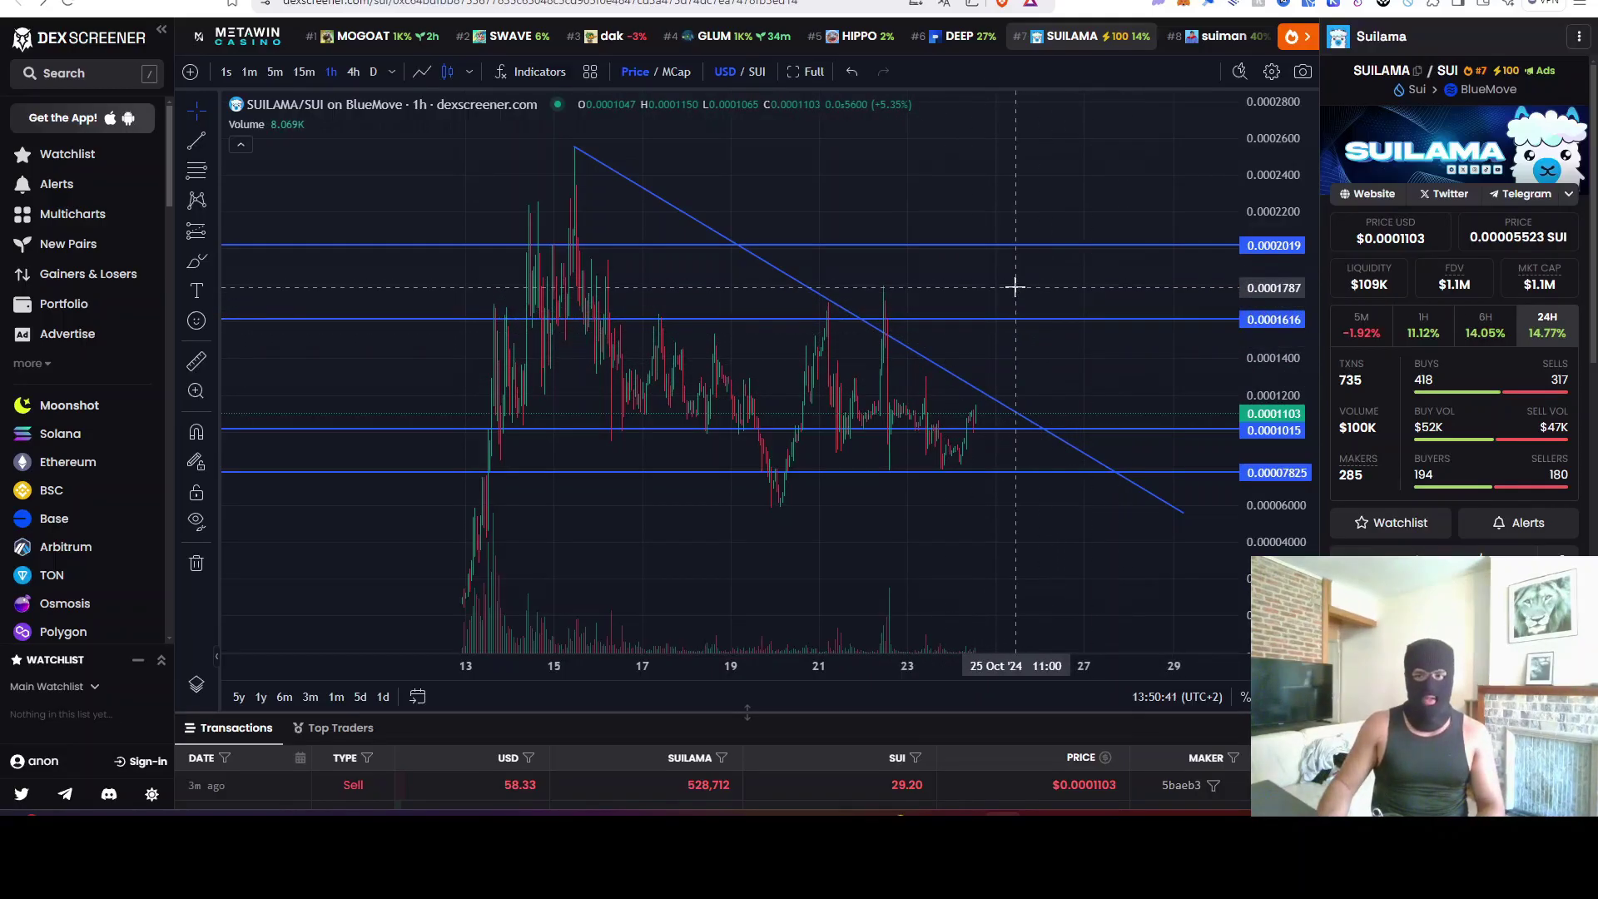
scroll(1016, 328, "left", 2)
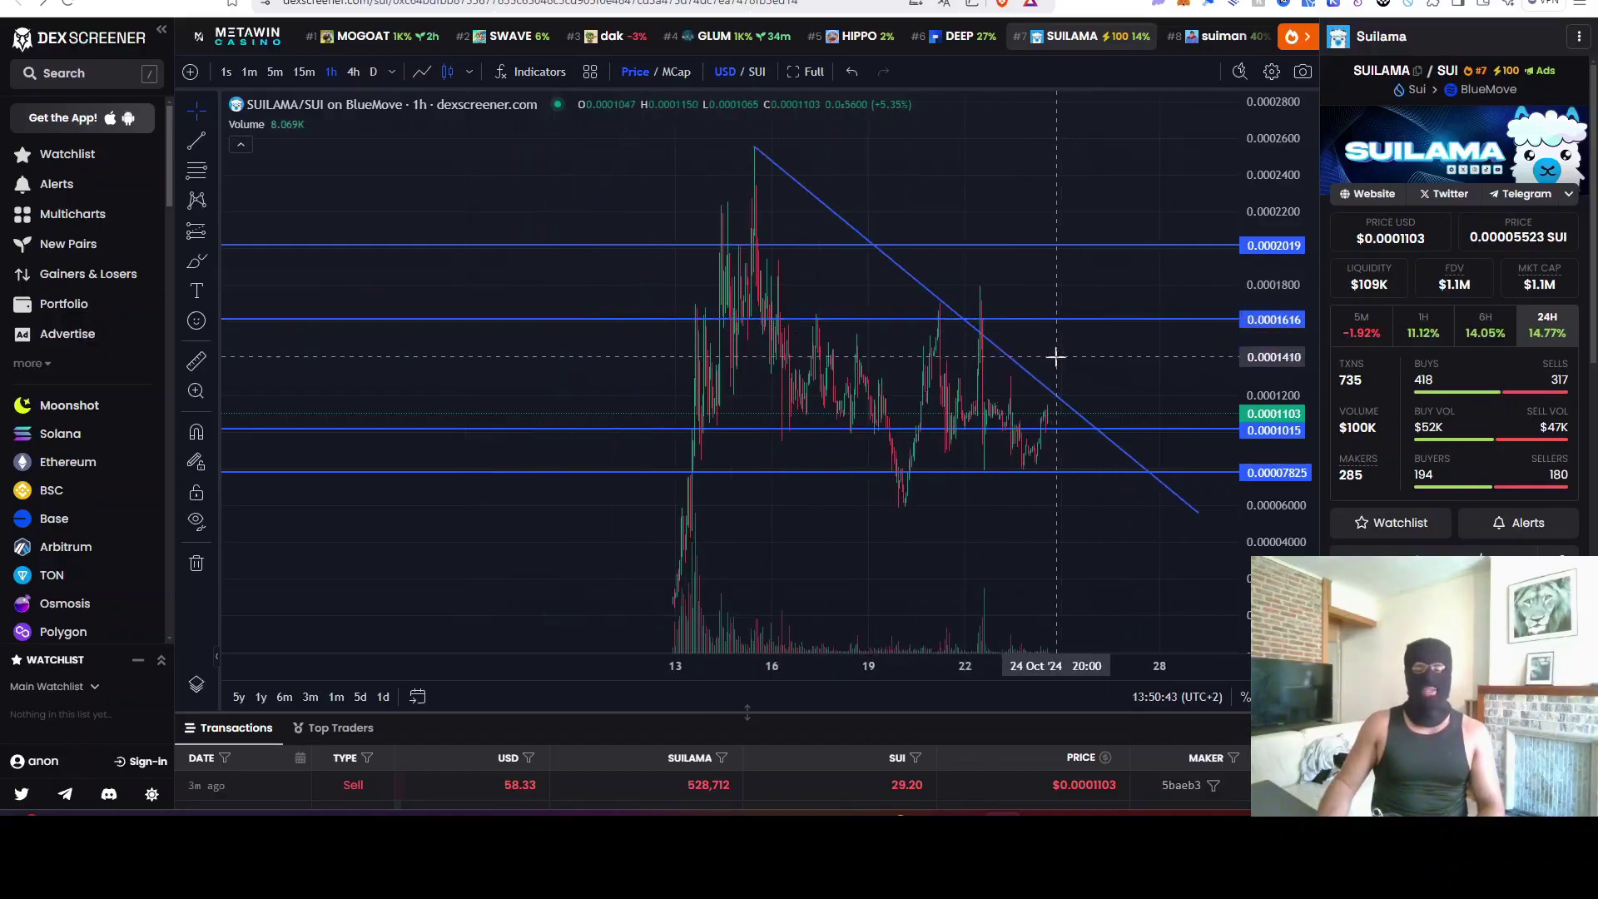
scroll(1044, 354, "up", 3)
right_click(1030, 354)
left_click(1109, 367)
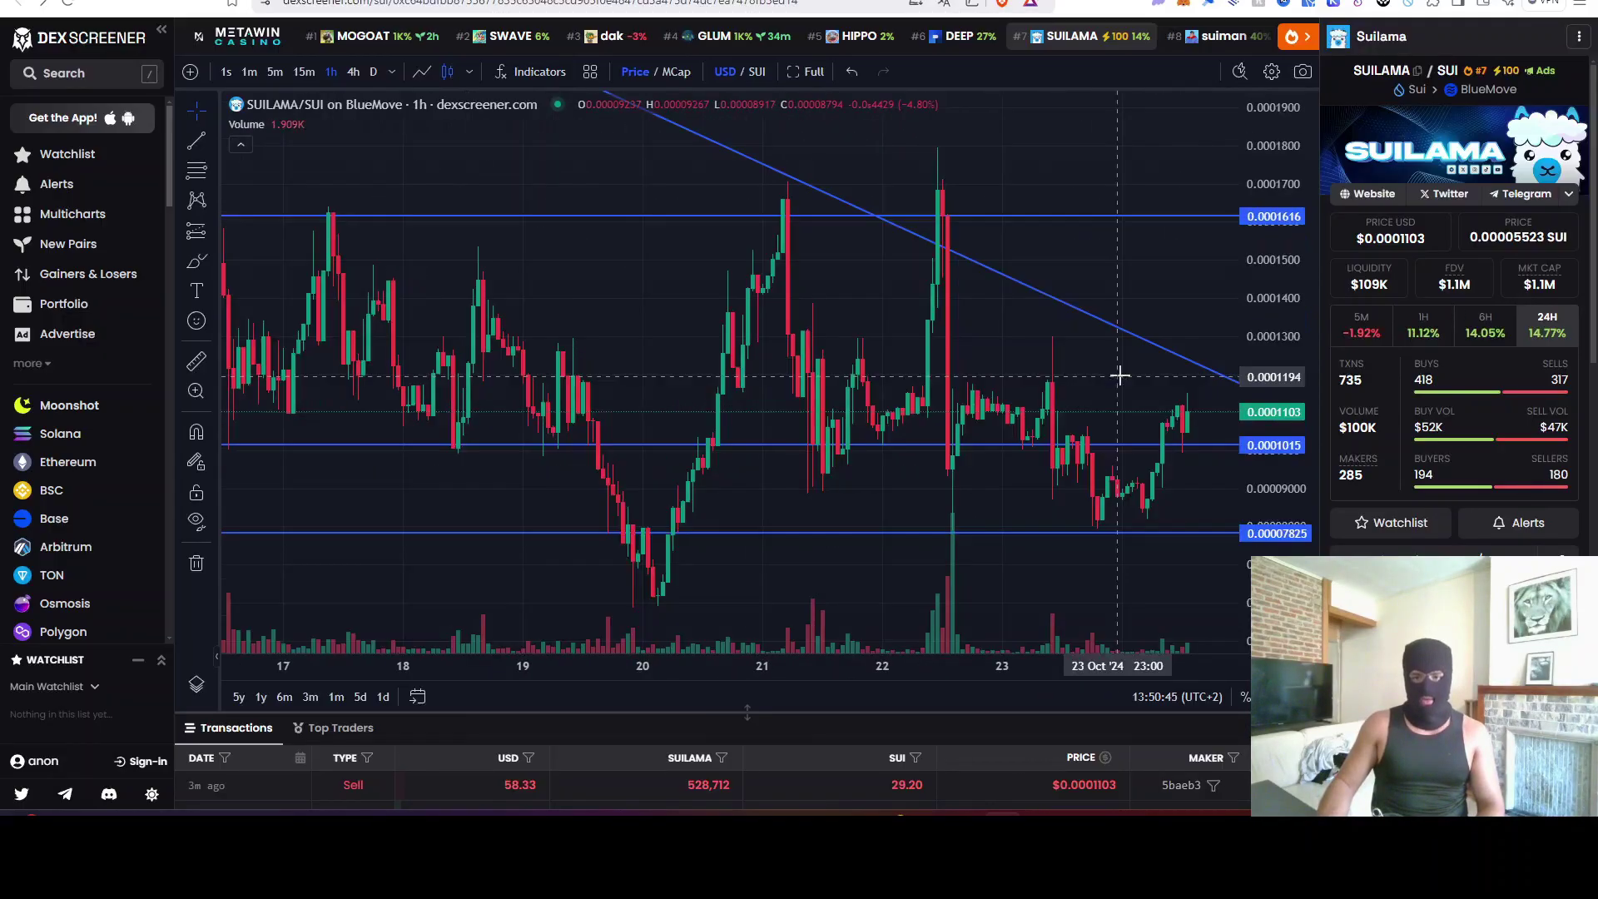
scroll(1063, 329, "down", 3)
scroll(810, 292, "right", 1)
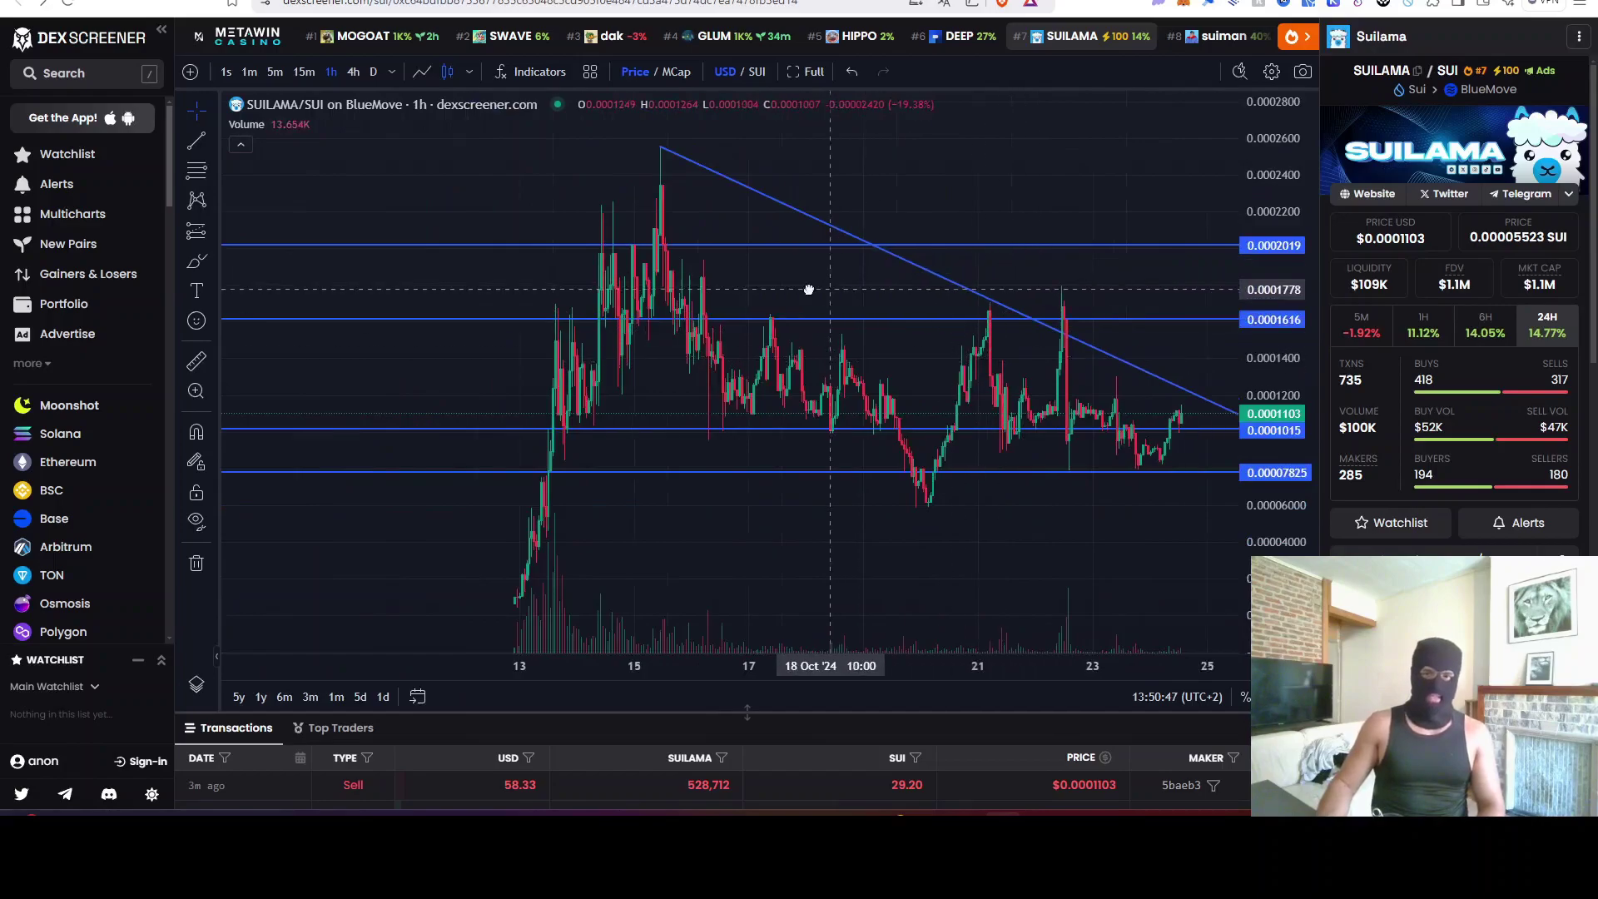
scroll(892, 288, "right", 3)
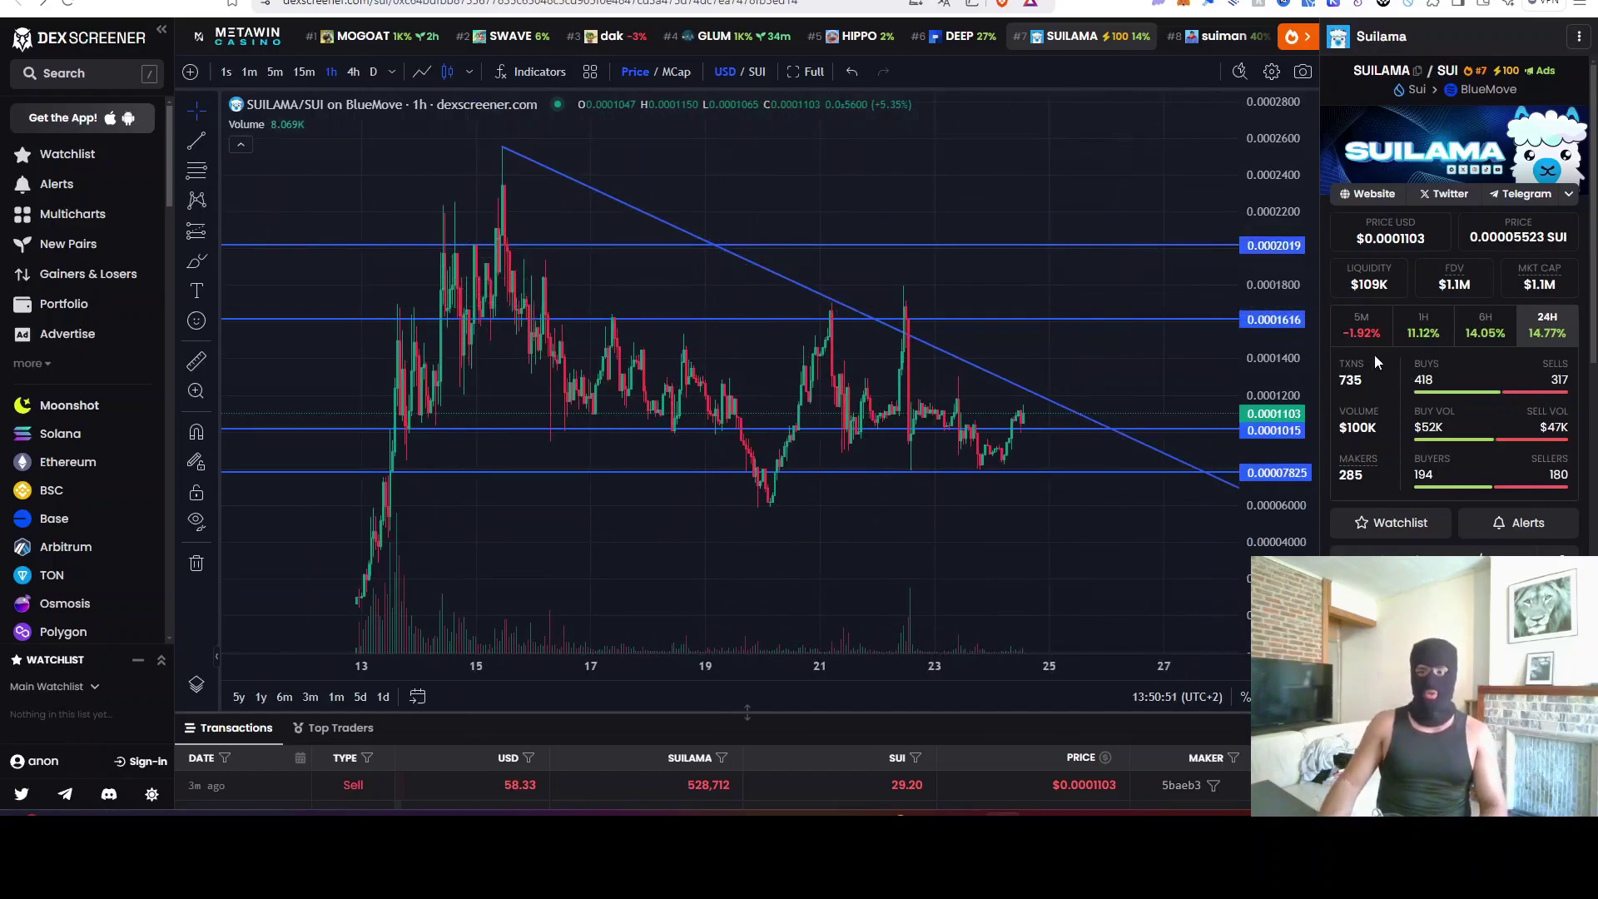
scroll(1375, 355, "down", 5)
scroll(1378, 355, "down", 2)
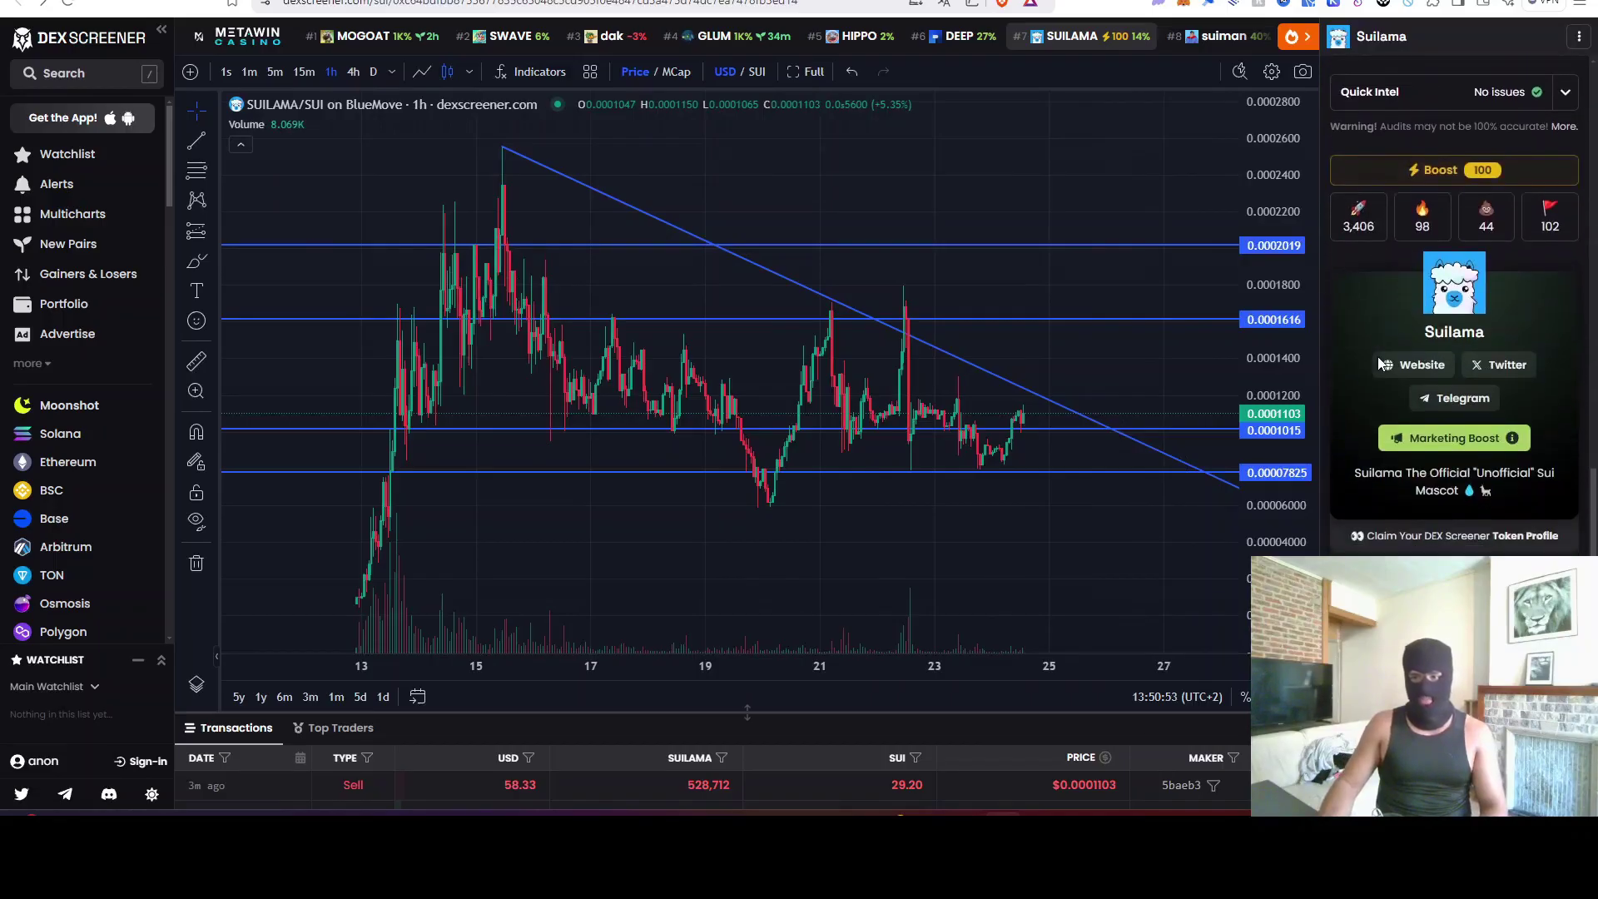
scroll(1383, 360, "up", 2)
scroll(1390, 364, "up", 3)
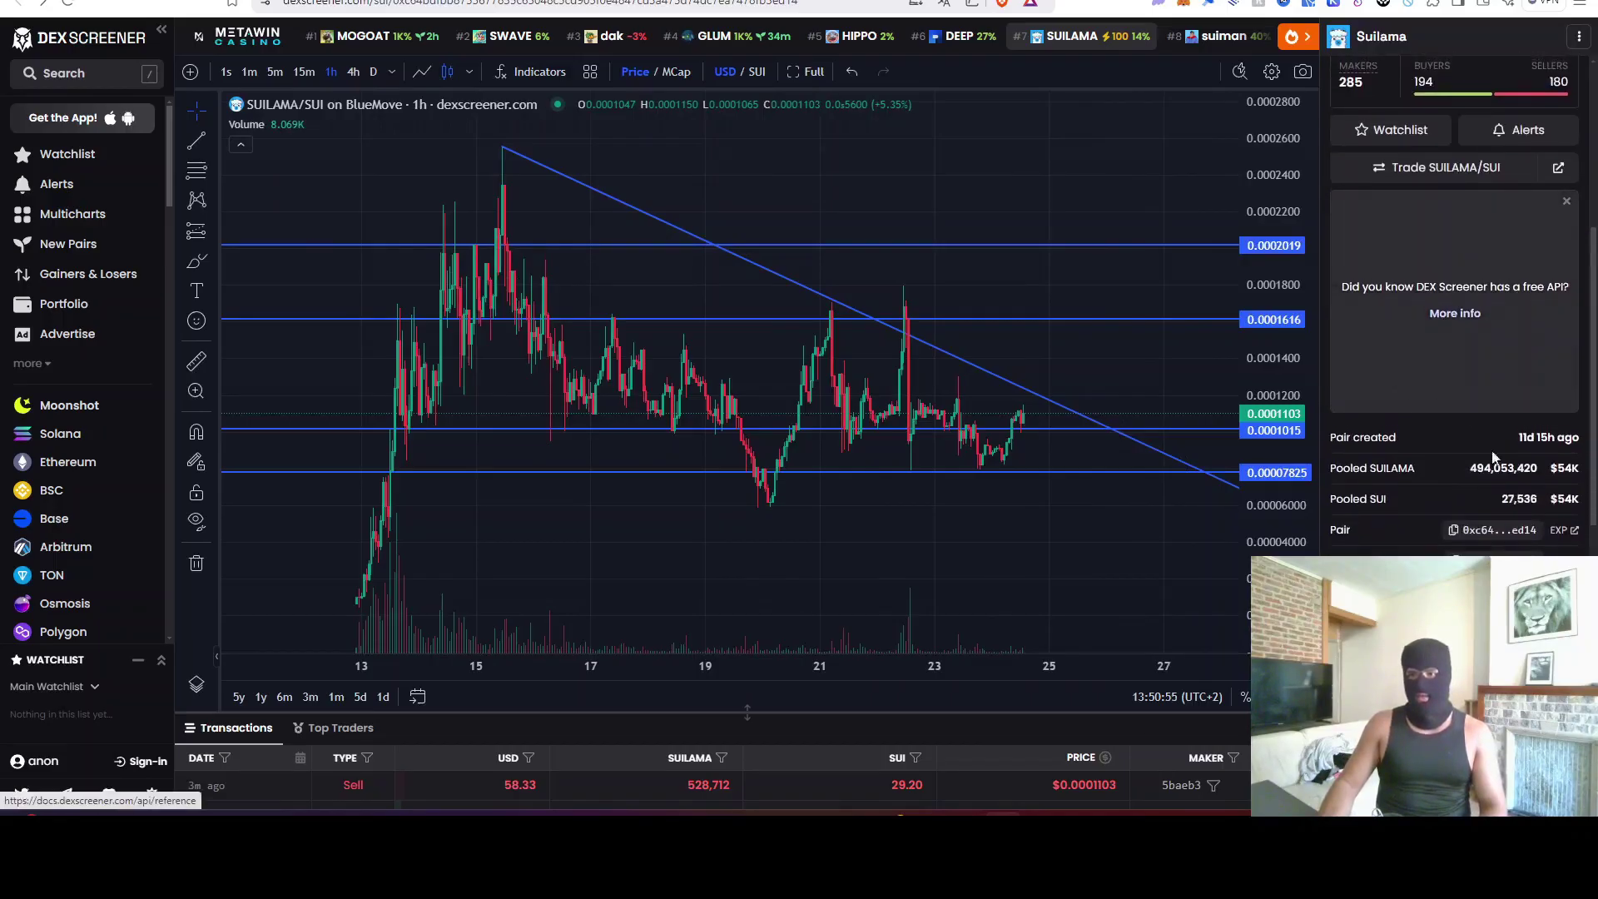
scroll(1045, 398, "up", 2)
scroll(1044, 398, "down", 2)
scroll(1044, 398, "down", 2)
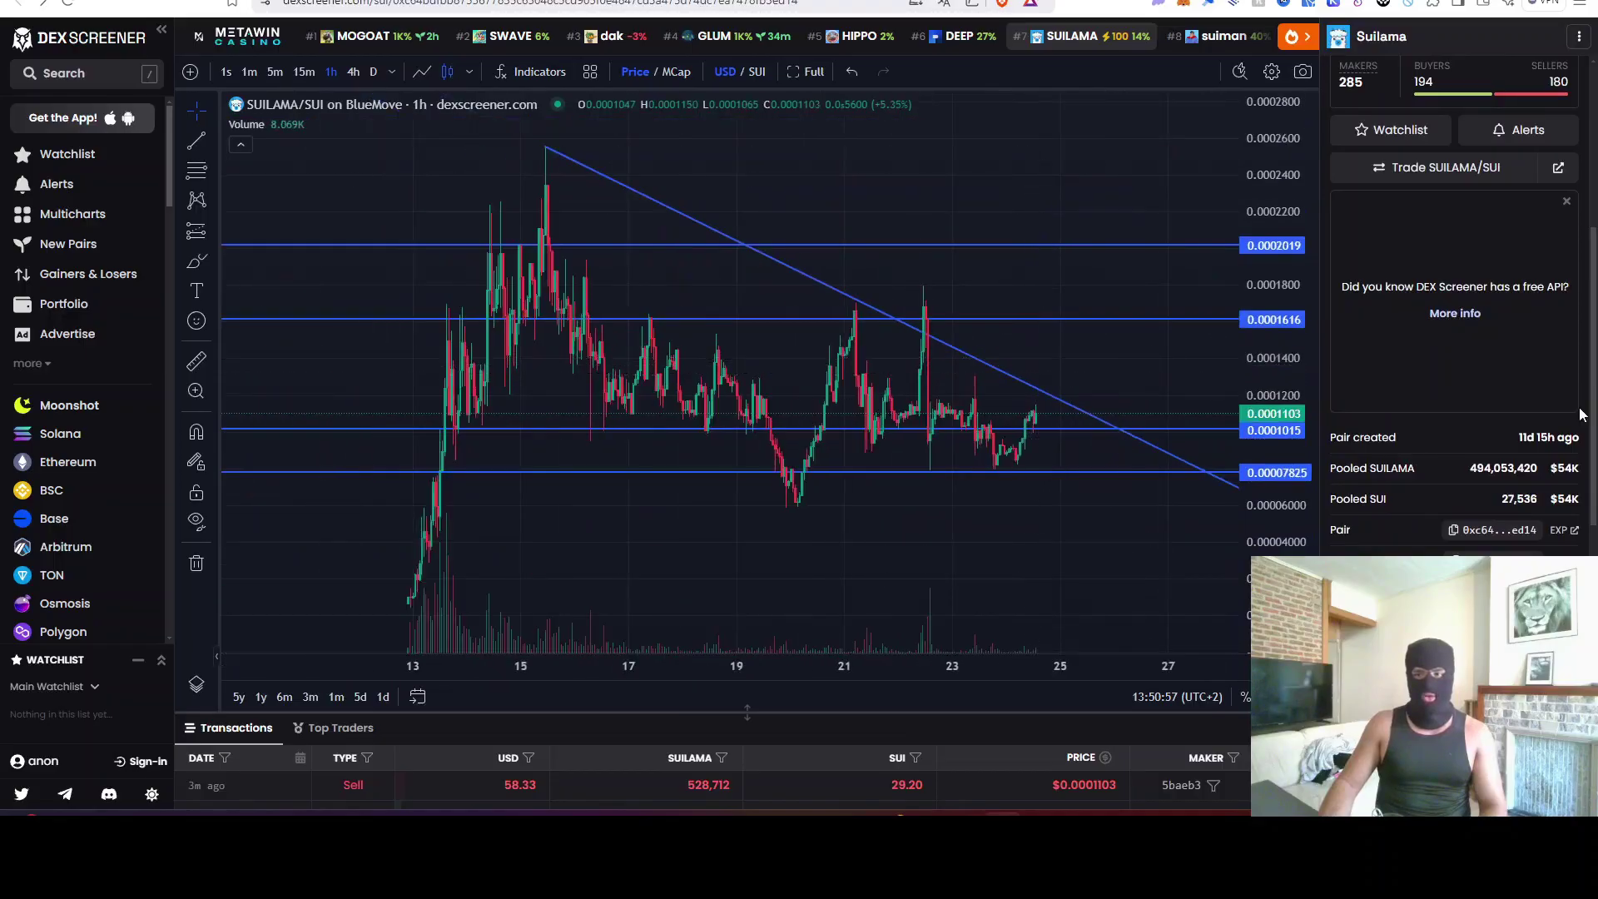
scroll(1528, 360, "up", 3)
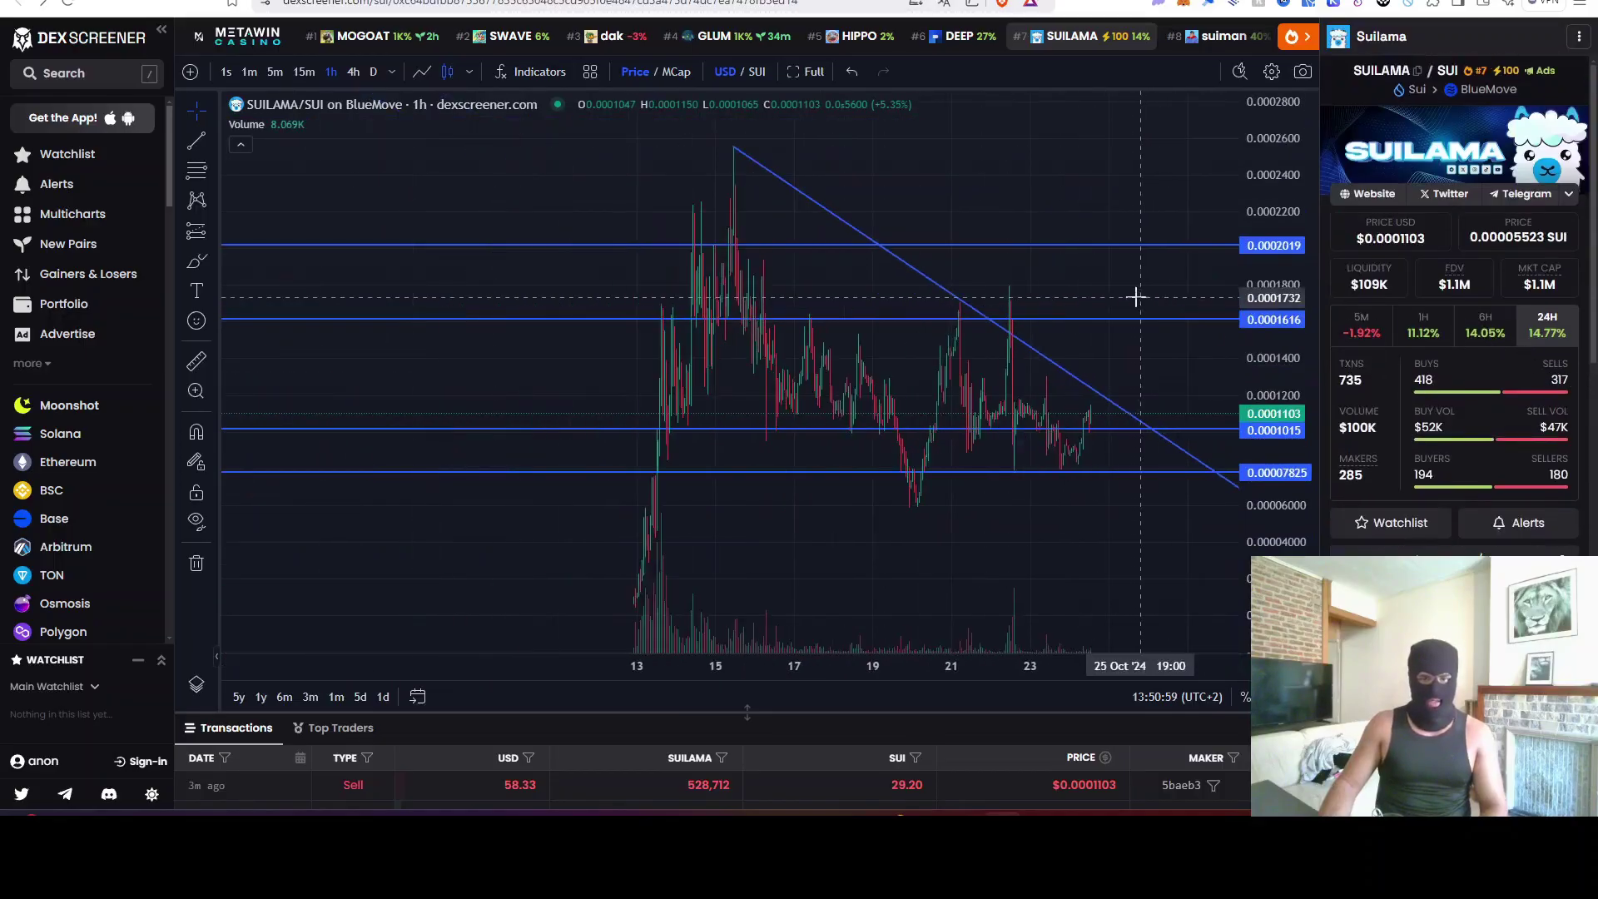
scroll(1087, 307, "up", 1)
scroll(954, 292, "up", 1)
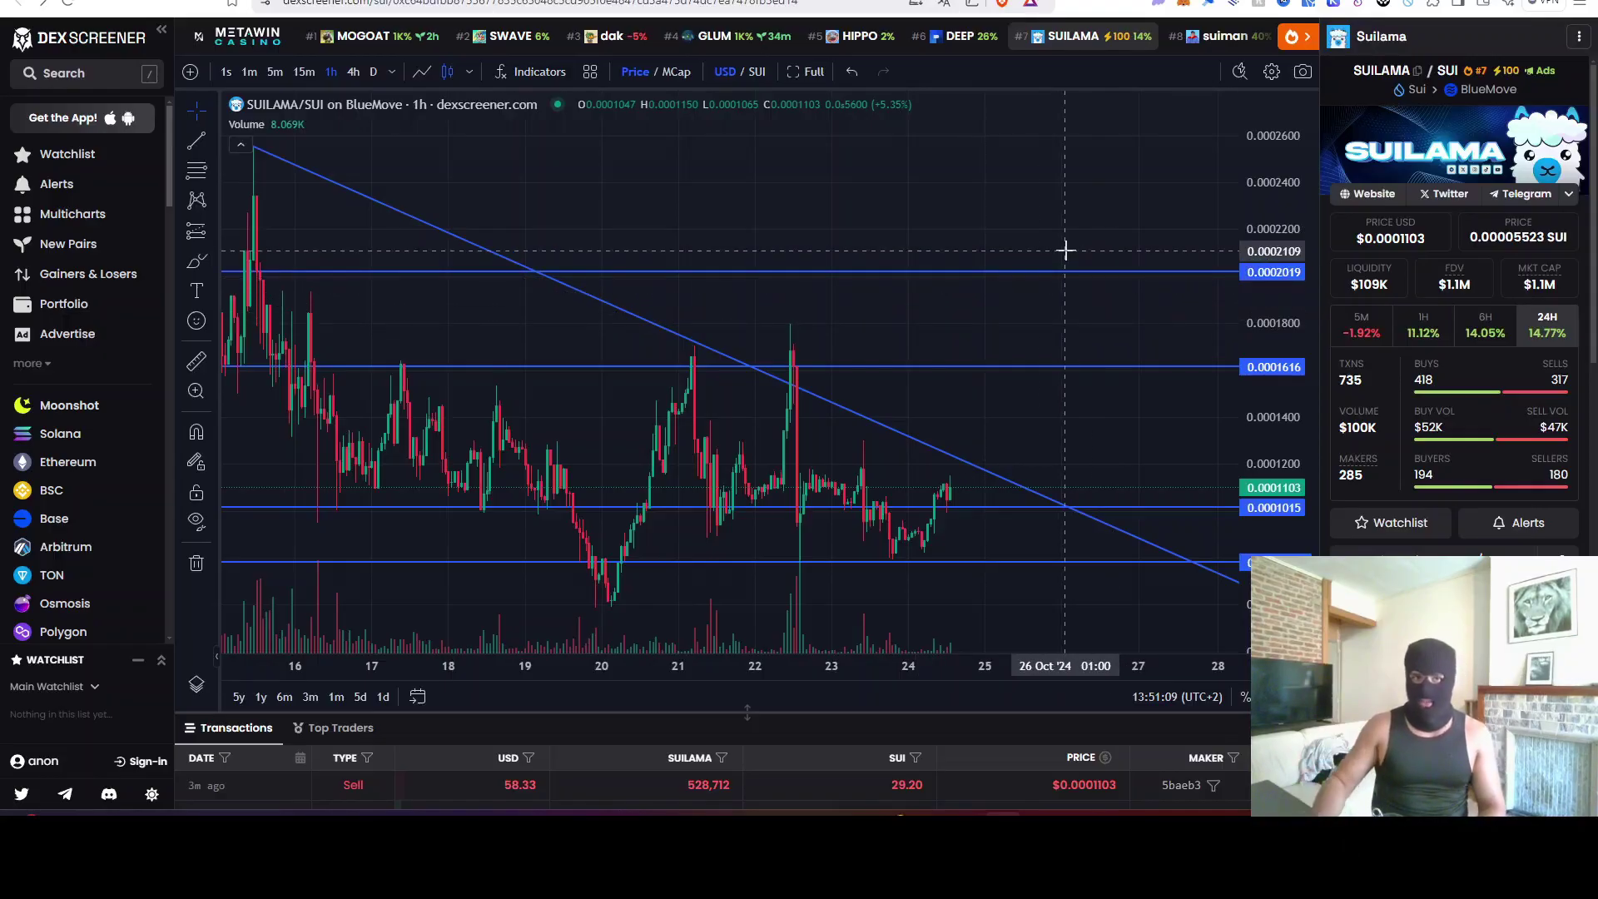
Search for 'solama' and open the top SOLAMA/SOL result on Raydium
left_click_drag(747, 713, 748, 547)
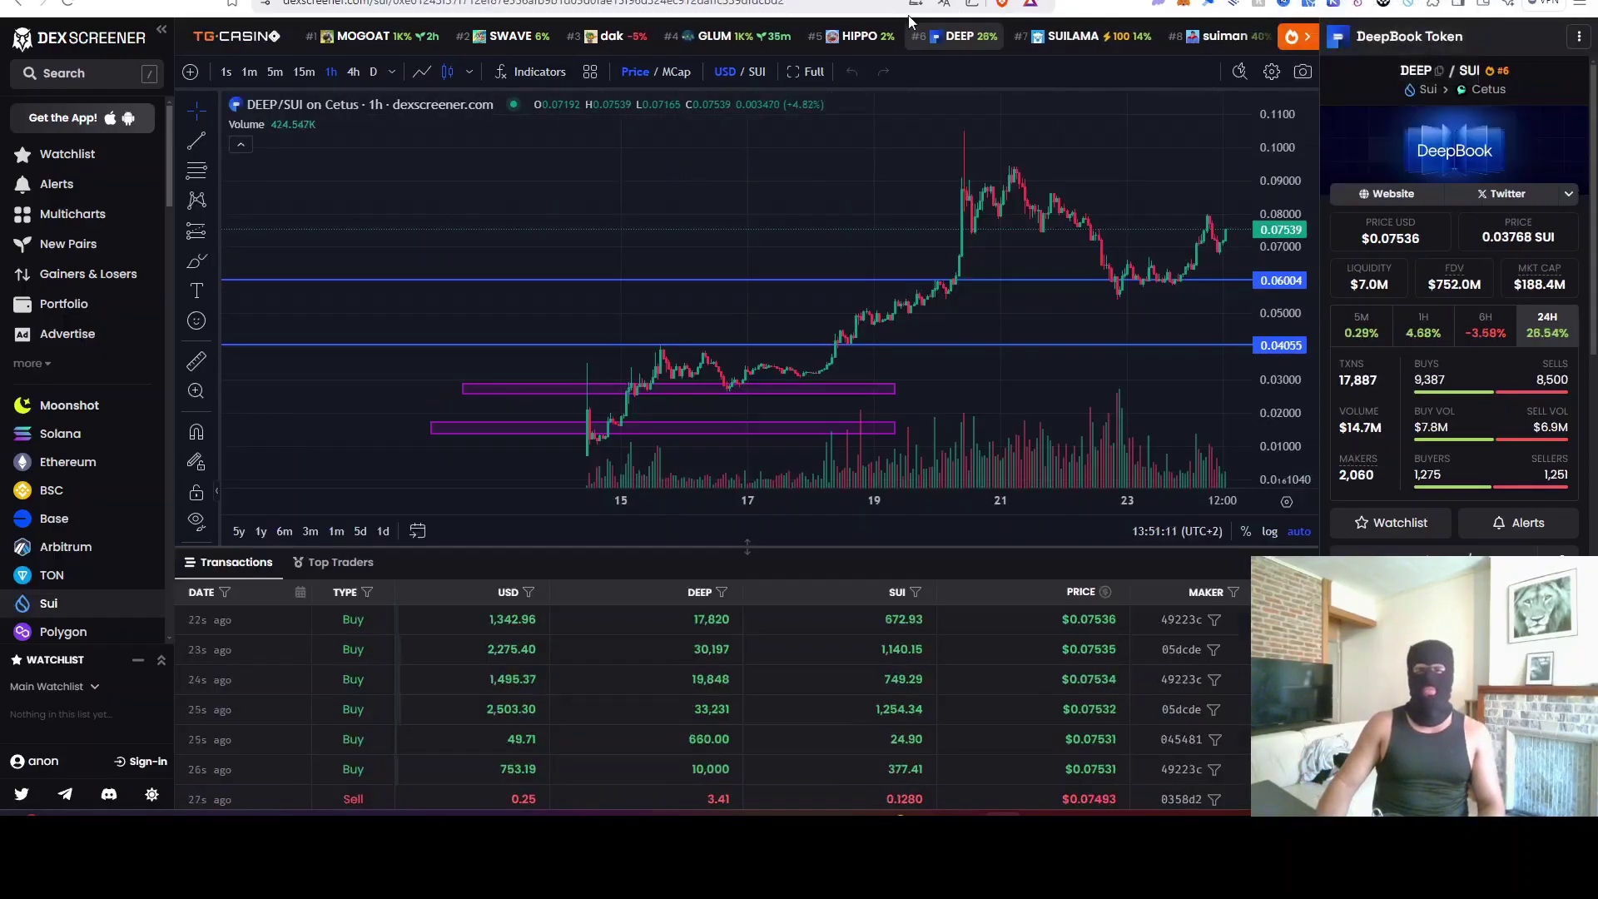
left_click(77, 75)
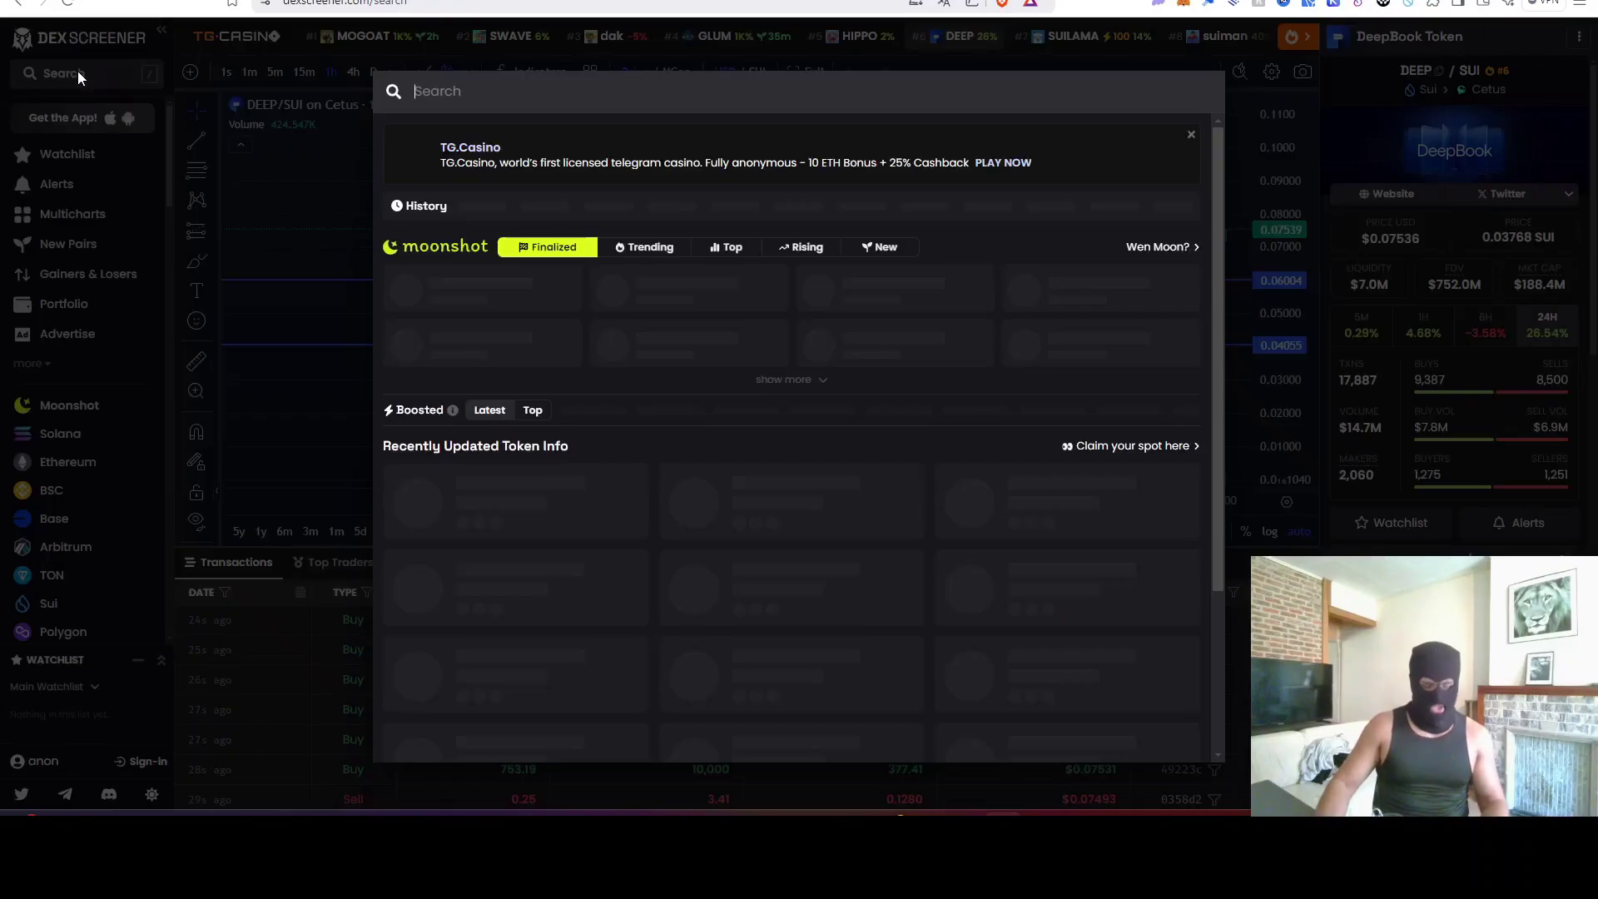
type("dsolama")
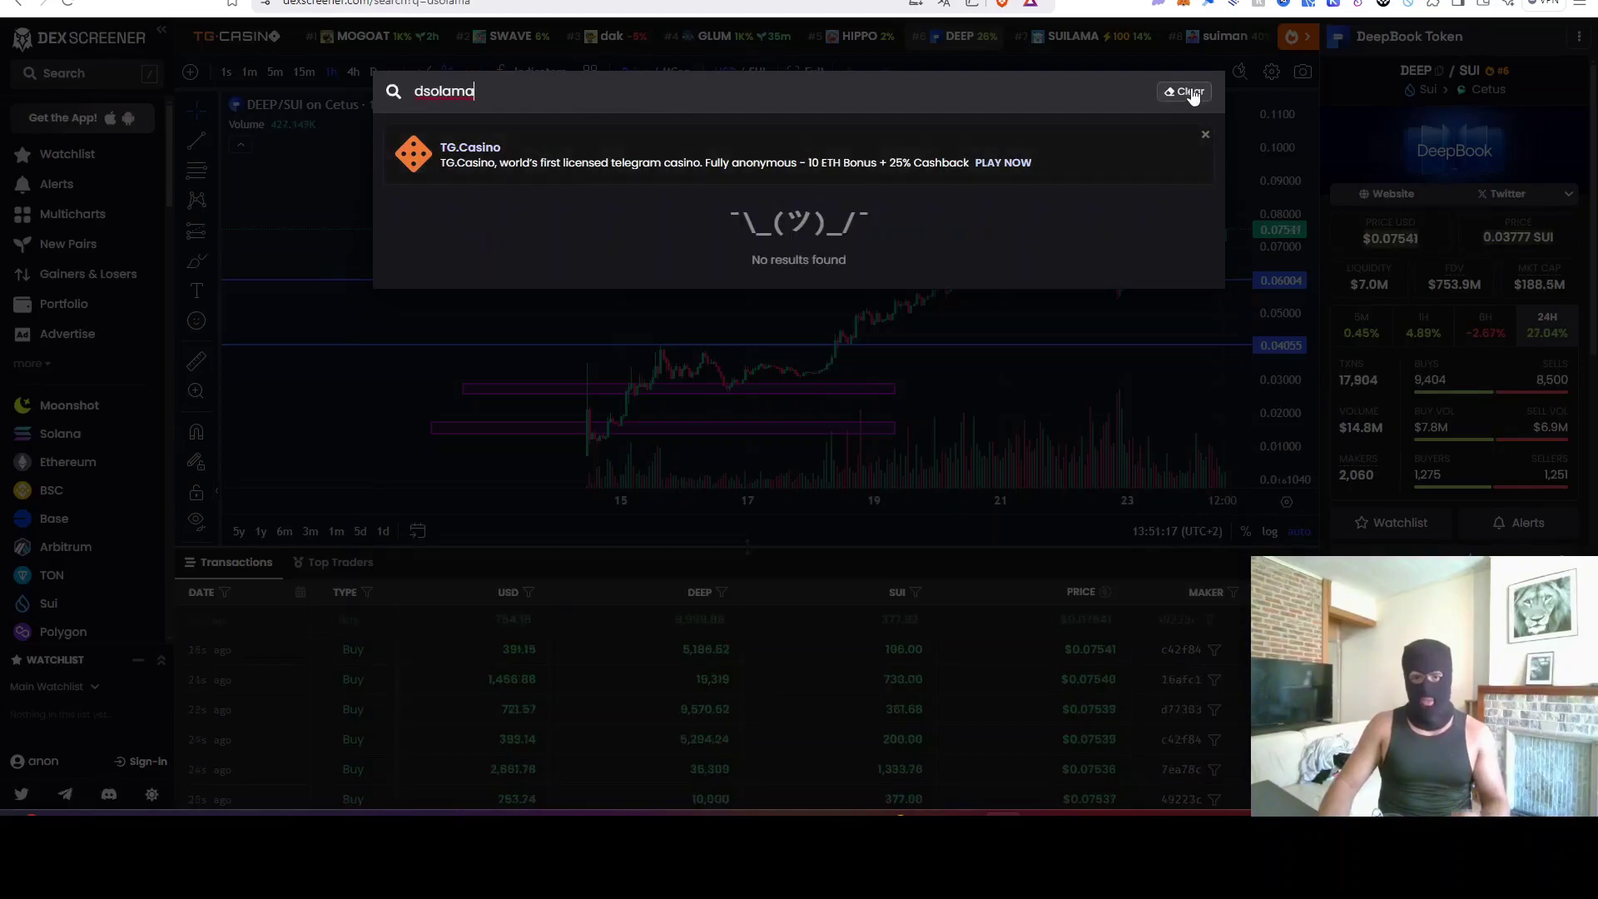
left_click(1187, 91)
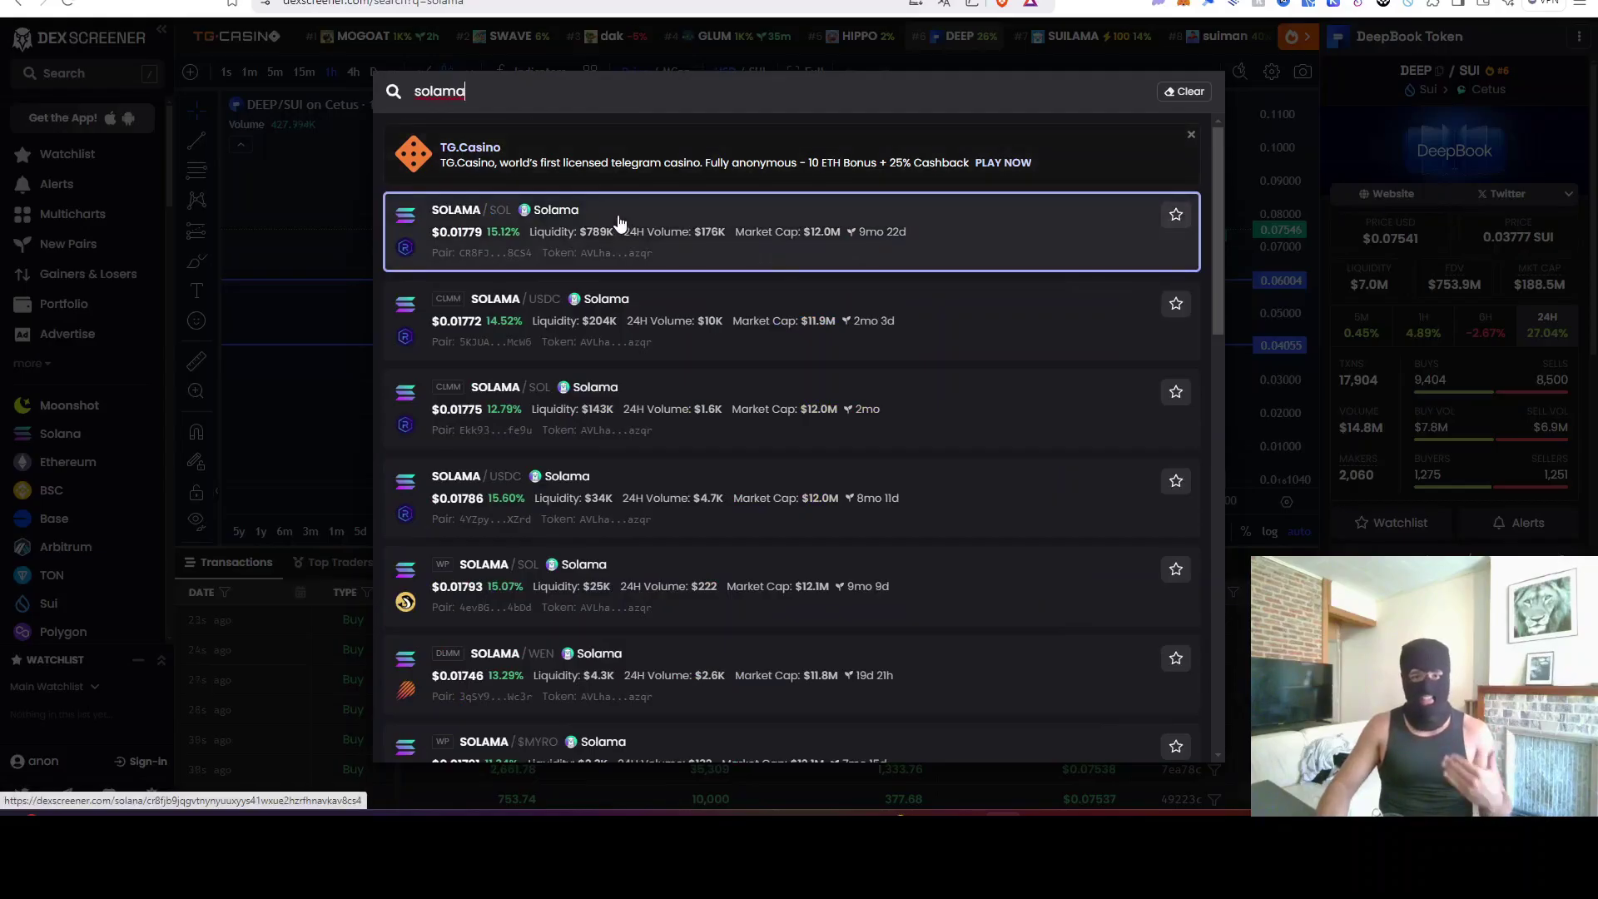
left_click(625, 218)
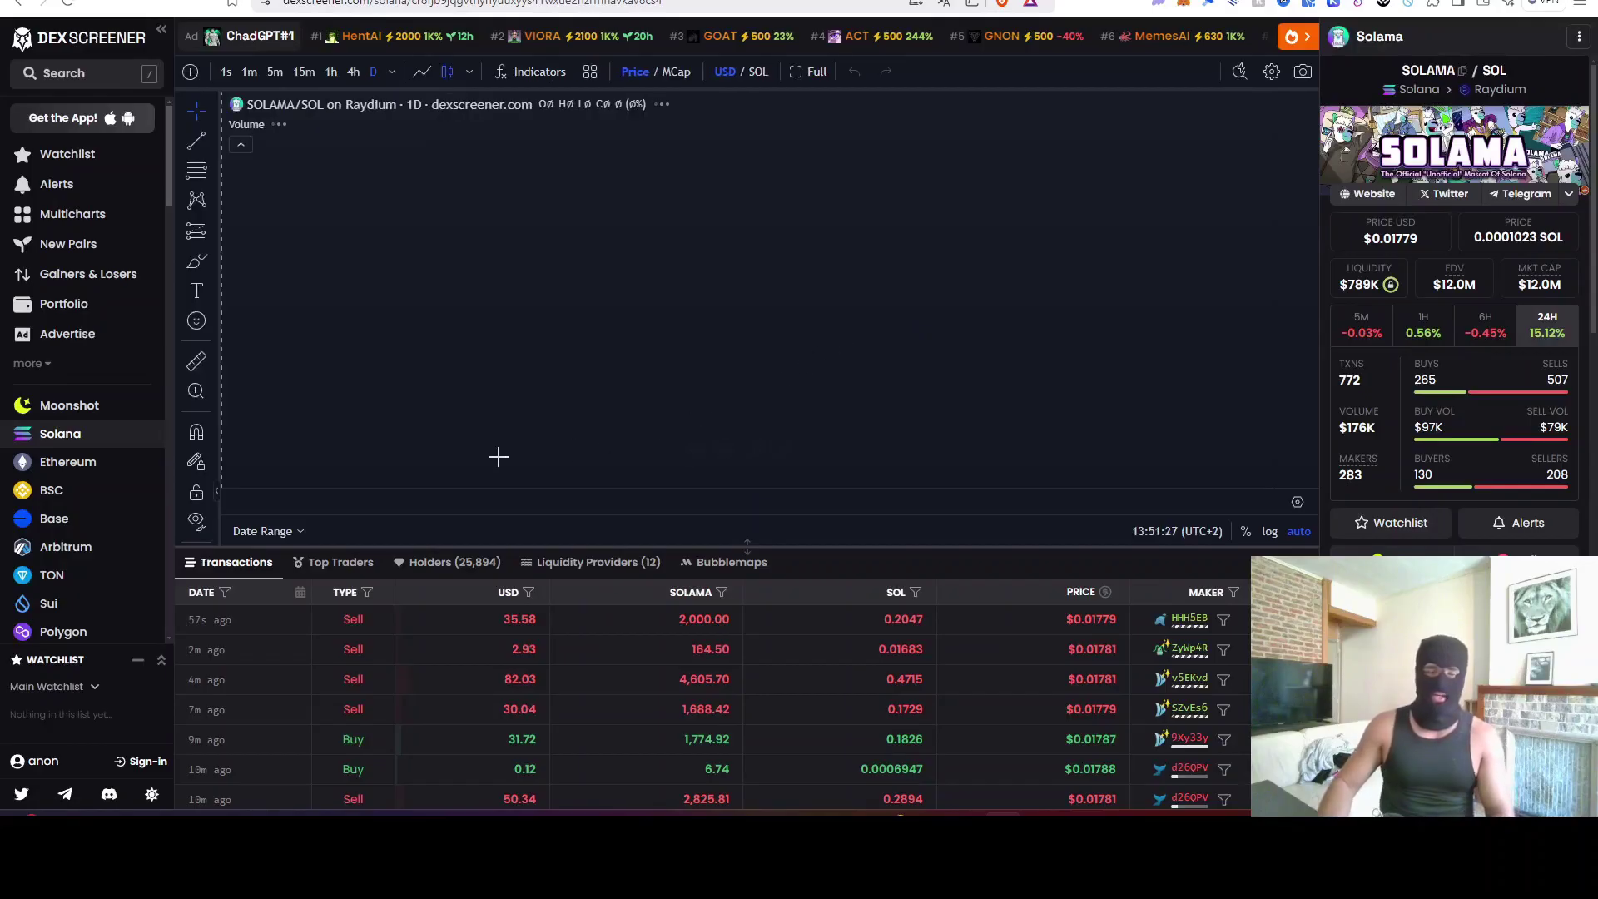
Set the SOLAMA/SOL chart to 1-week candles and measure the low-to-peak spike
left_click(388, 72)
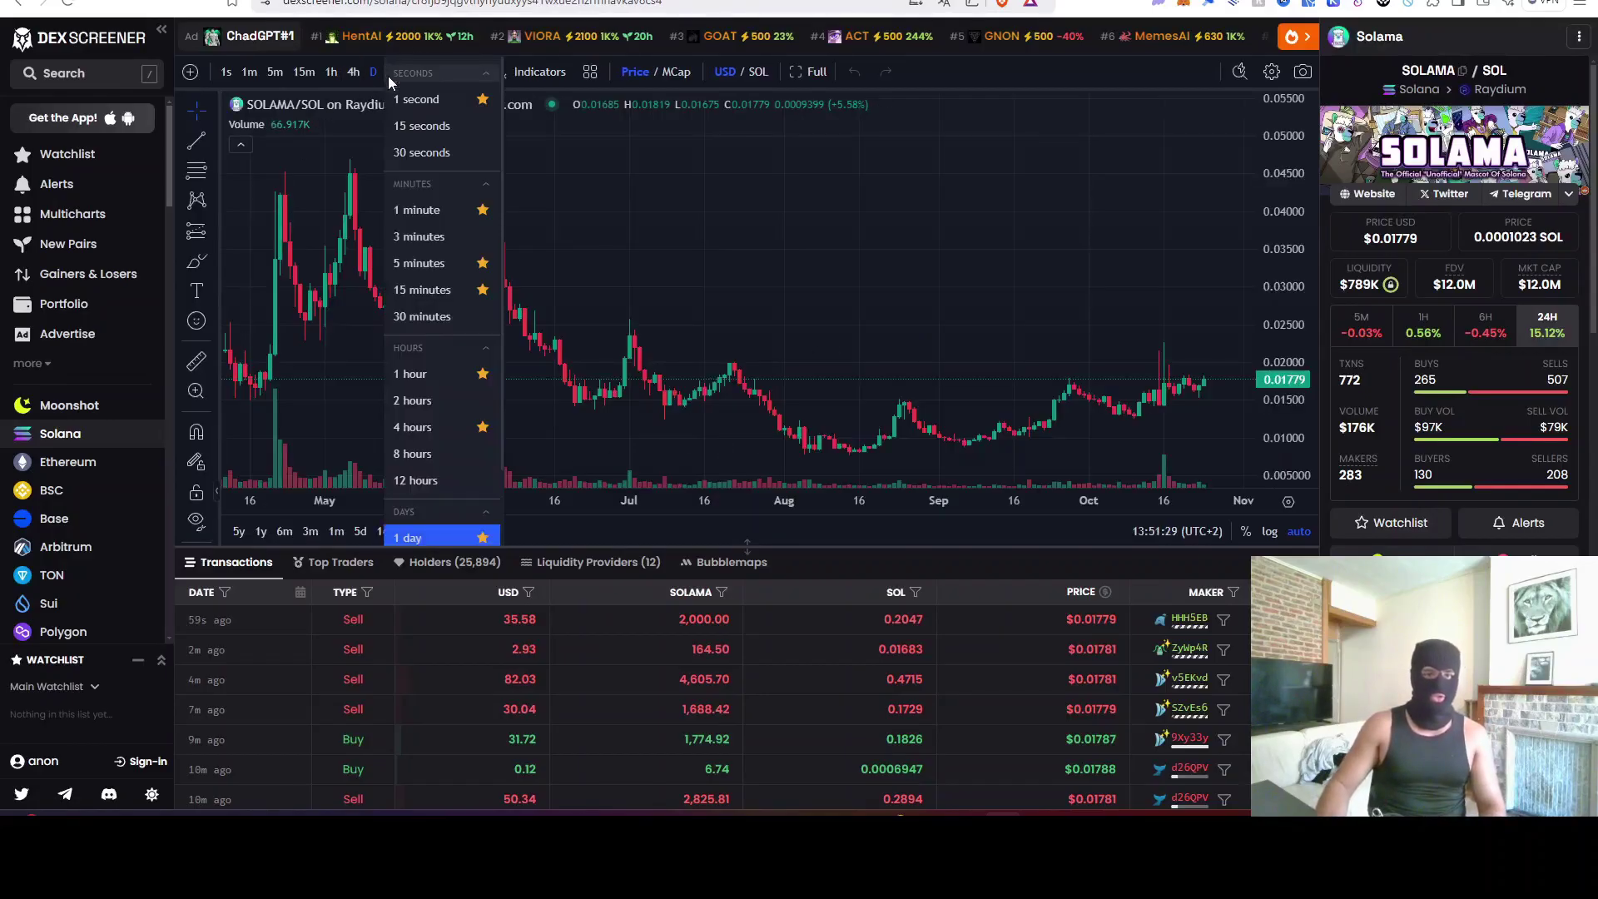
scroll(444, 425, "down", 1)
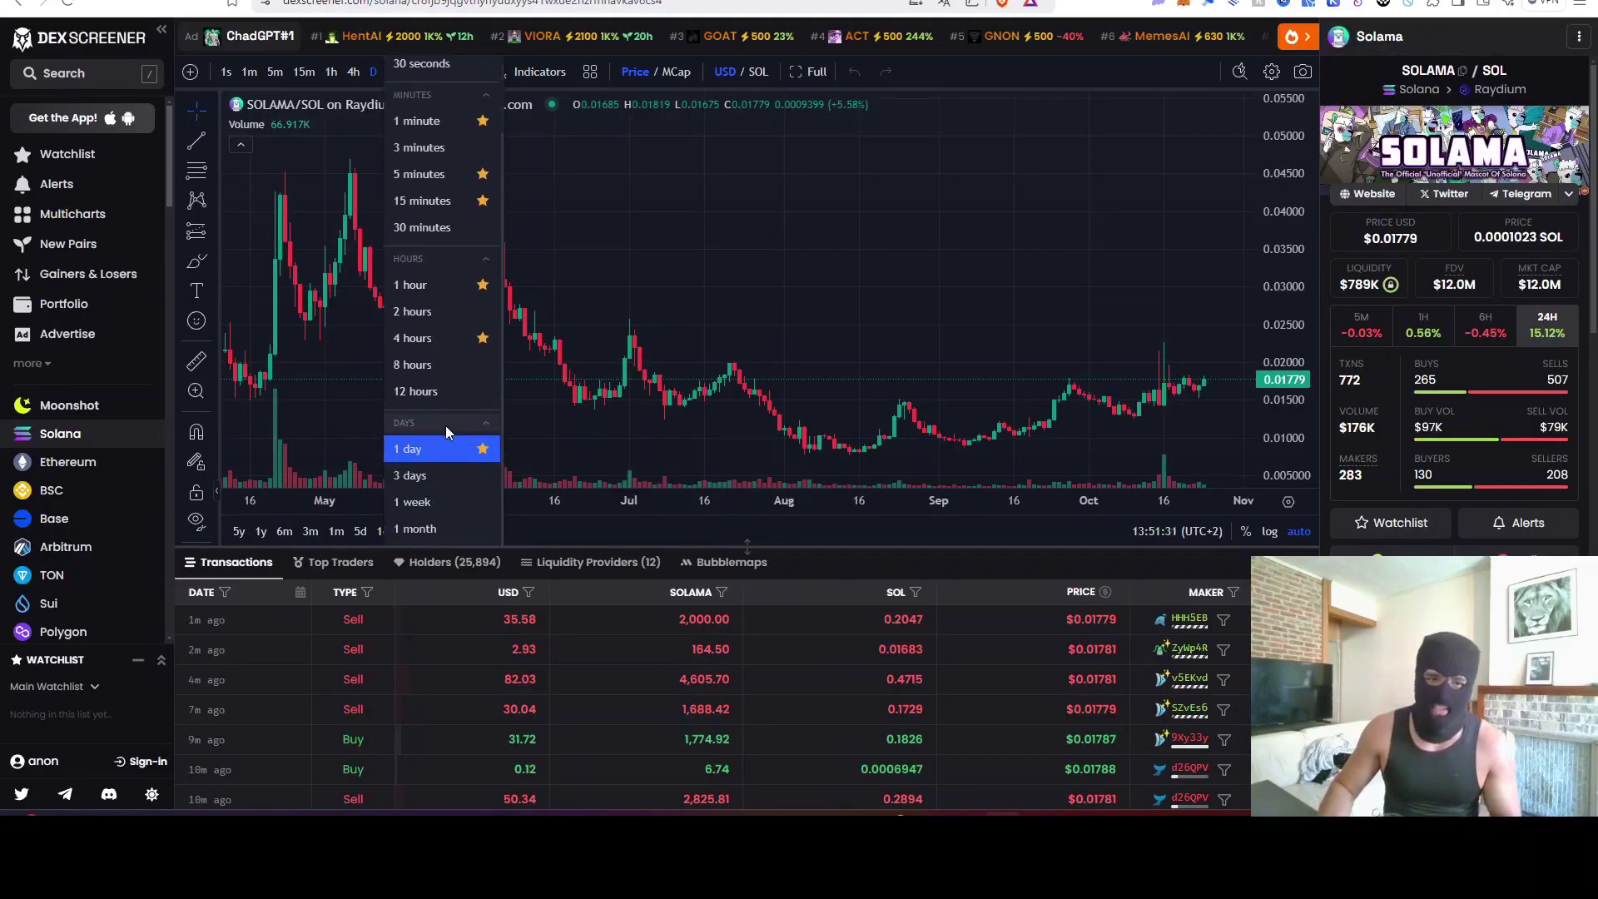
left_click(447, 487)
scroll(984, 302, "up", 2)
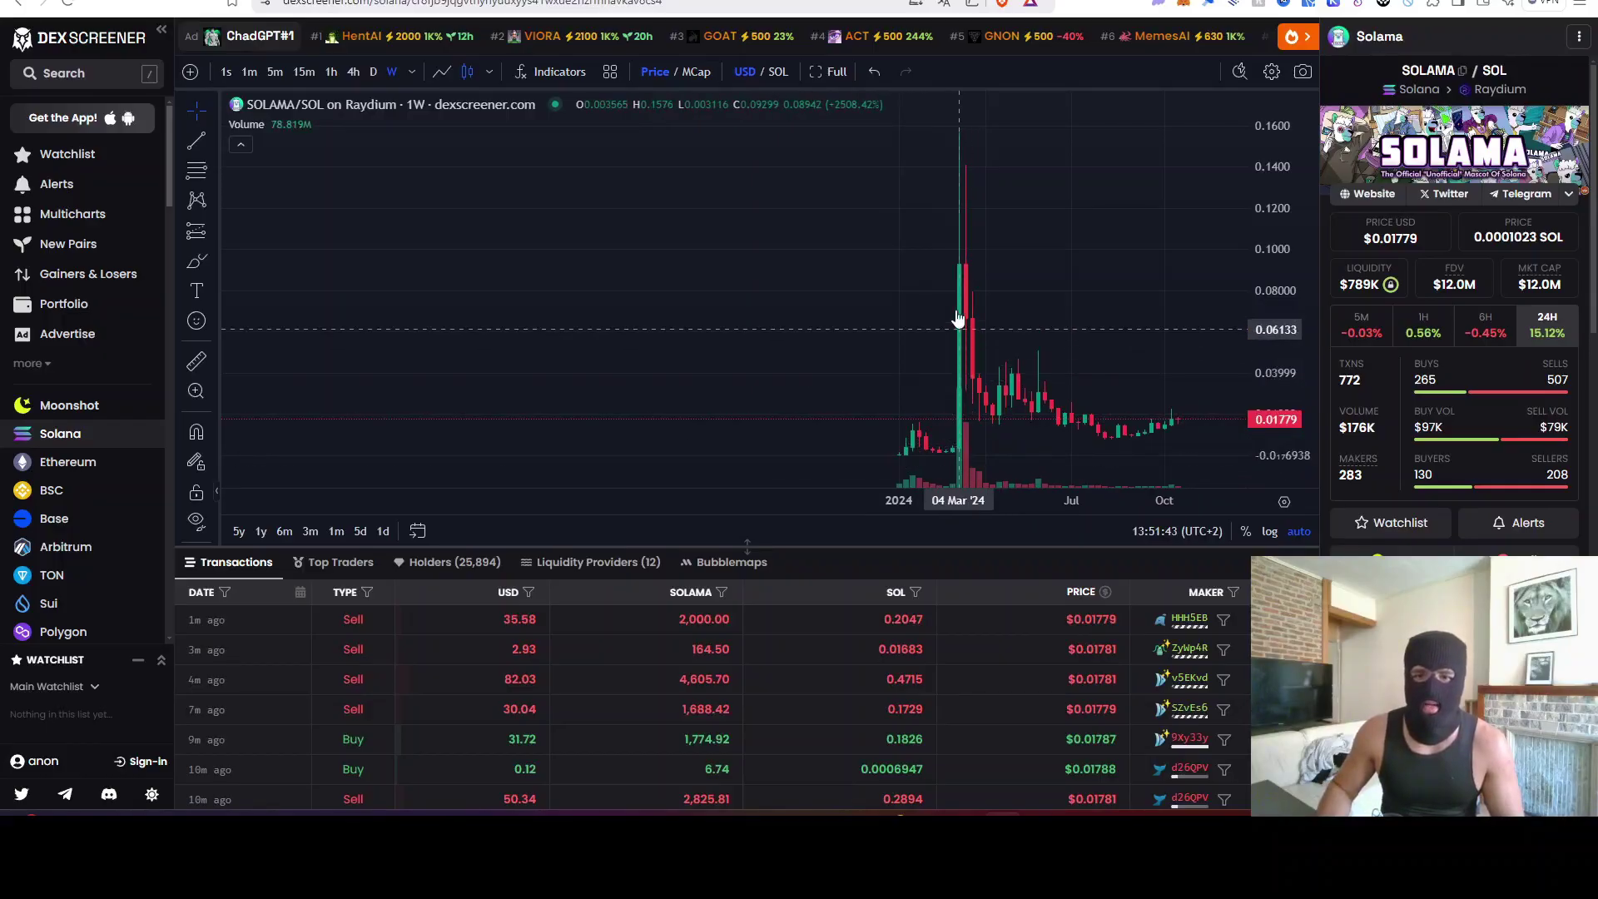
left_click(199, 363)
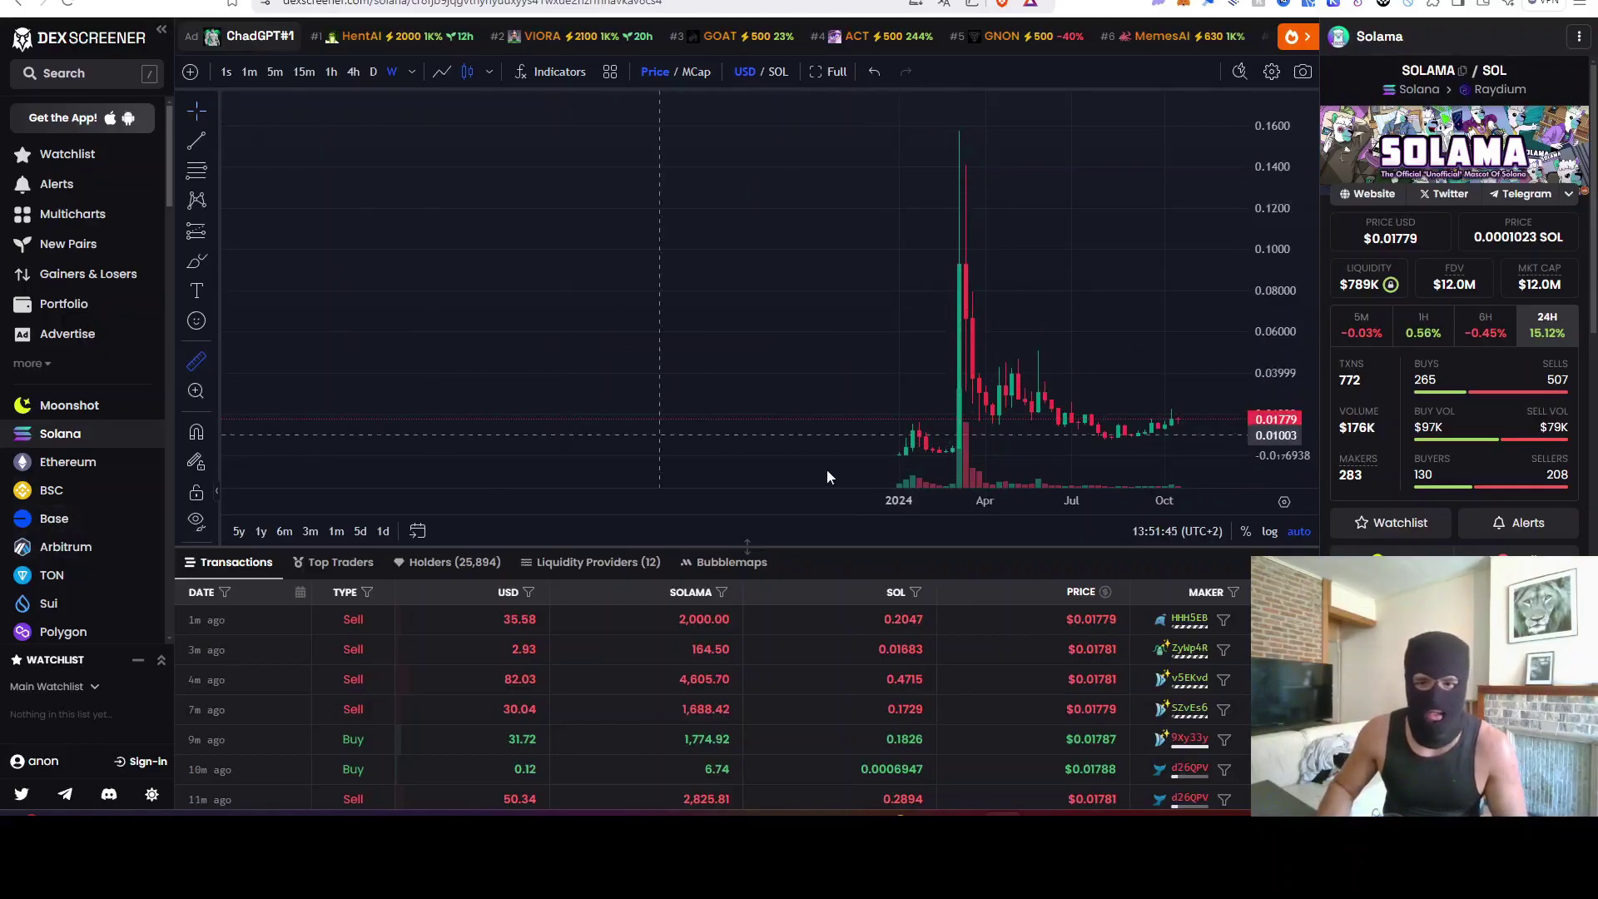
left_click(981, 448)
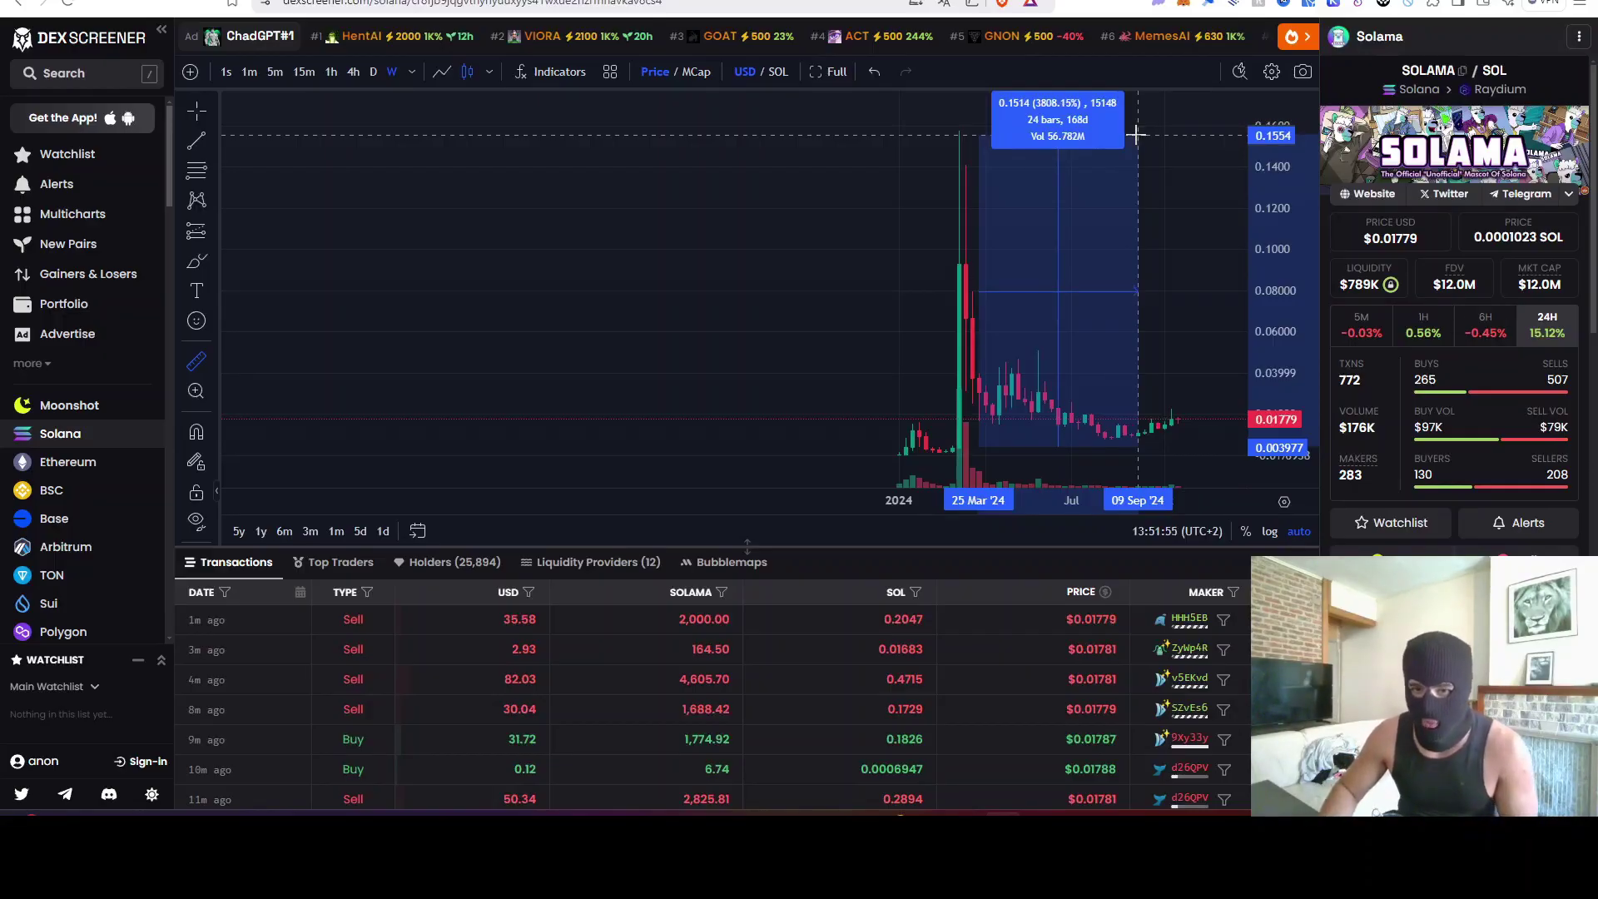
left_click(948, 293)
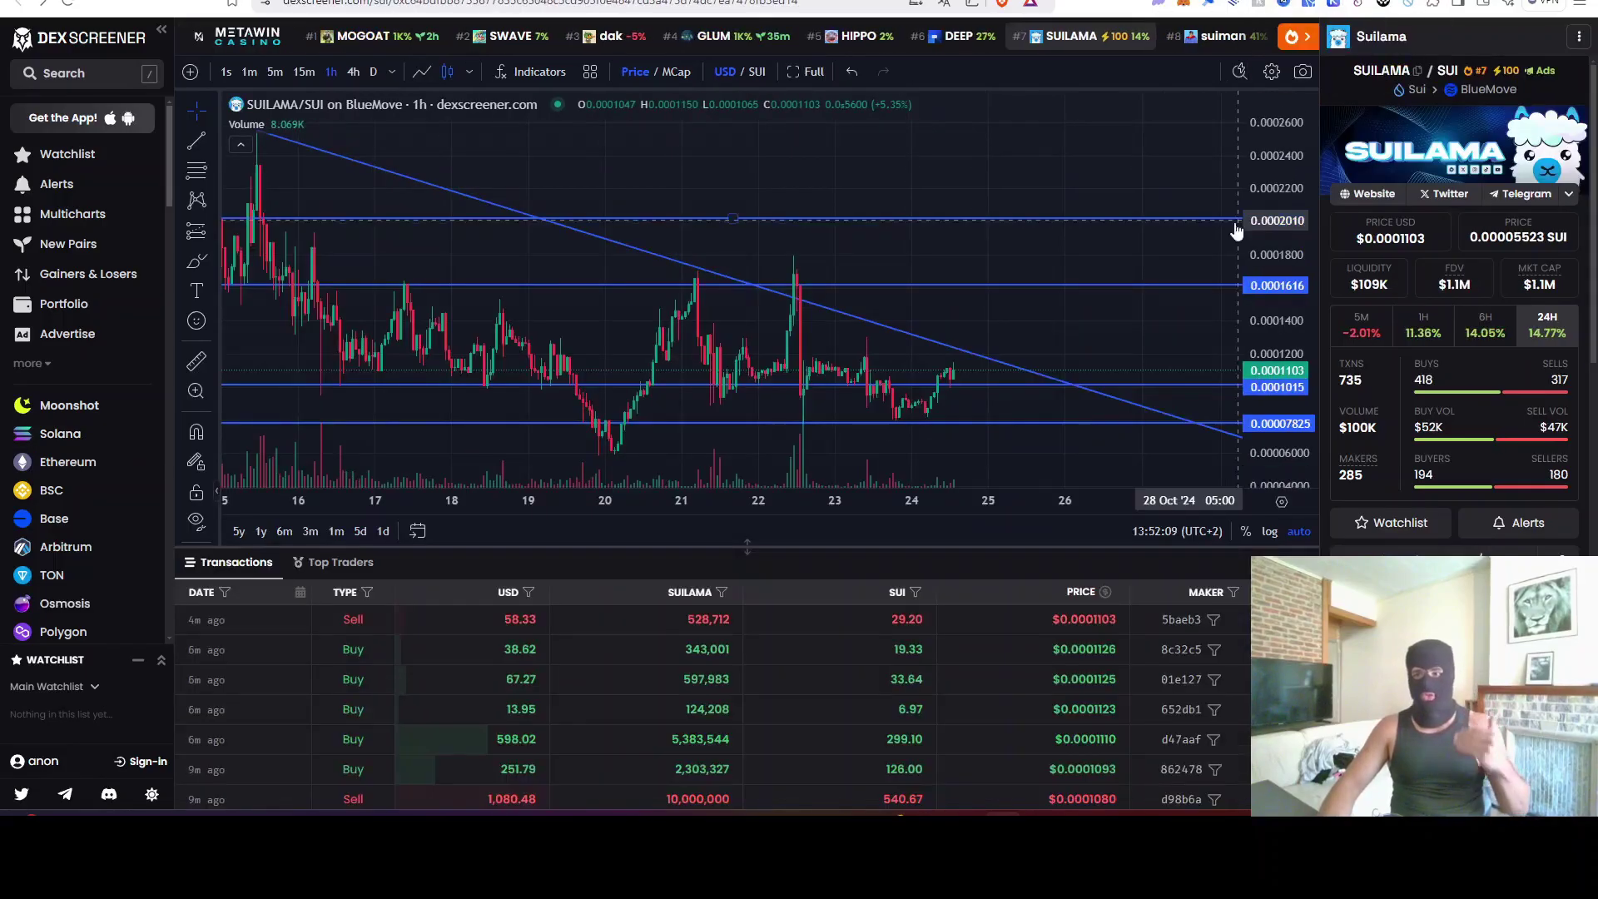
scroll(962, 349, "down", 3)
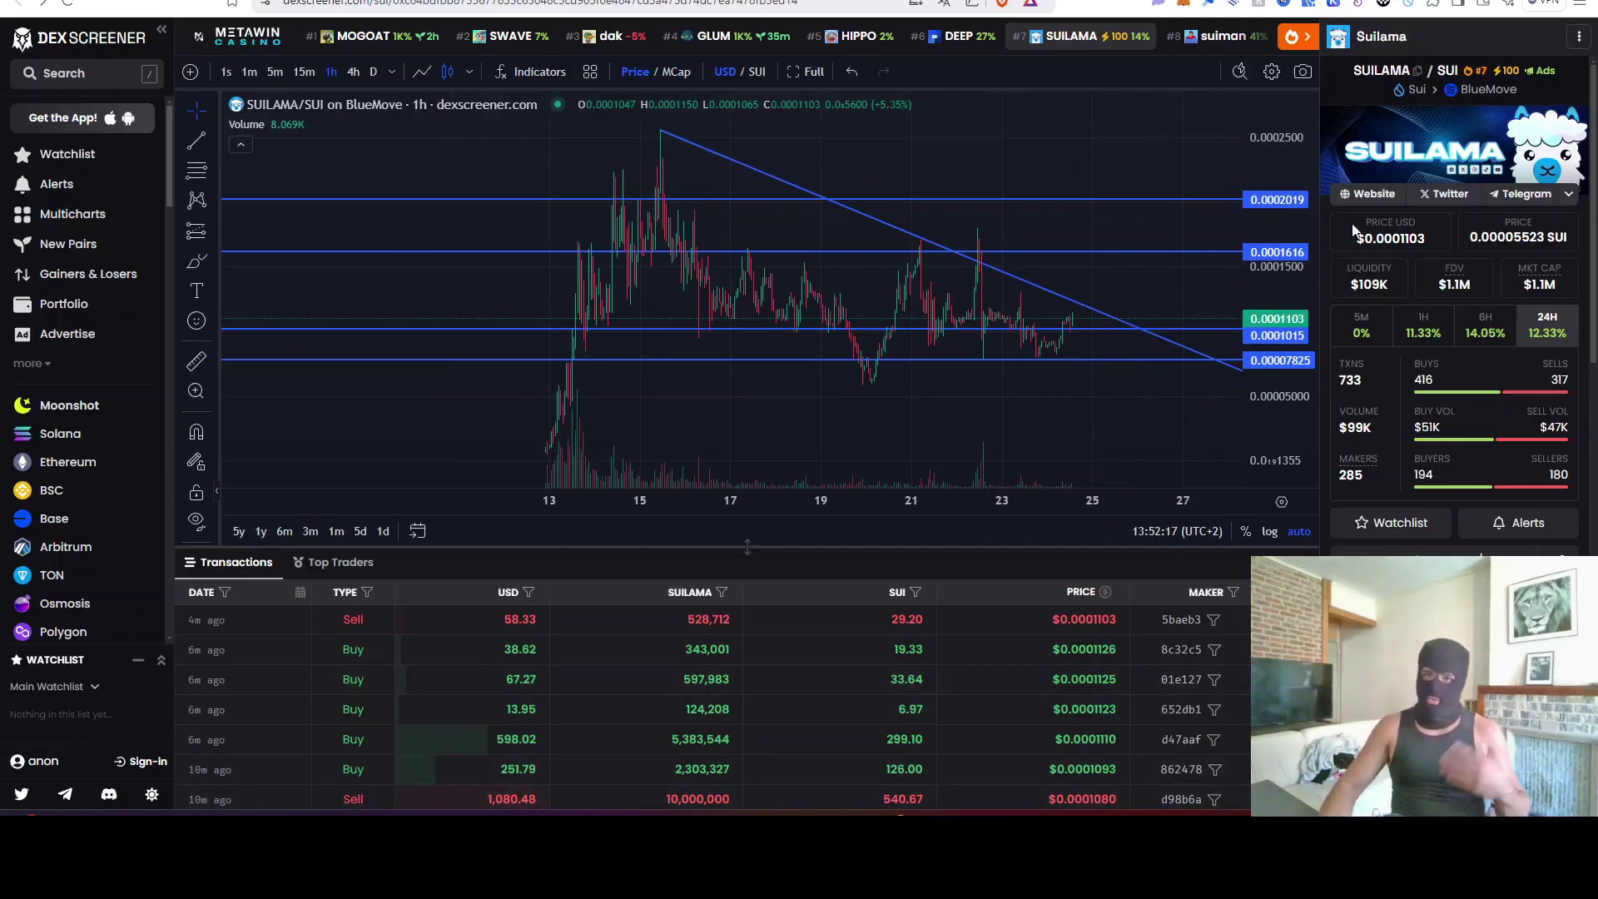
Alt+Tab from DEX Screener to the live-streaming software window
key("alt+Tab")
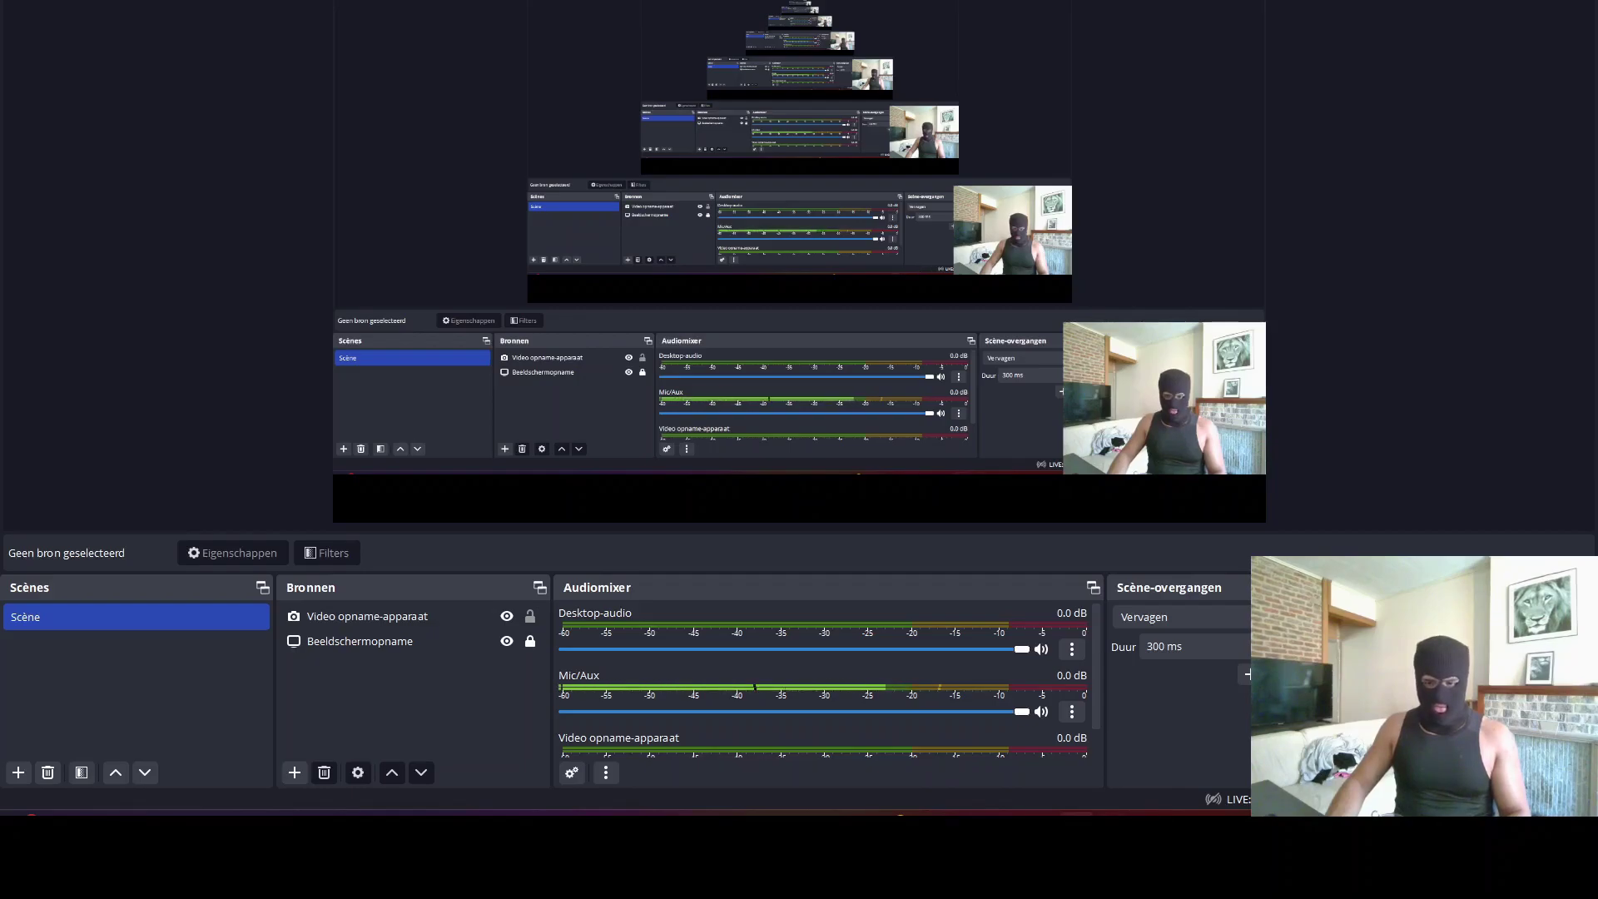
On TradingView's SUI/USDT chart, reset the view and place a horizontal line at the recent high
key("alt+Tab")
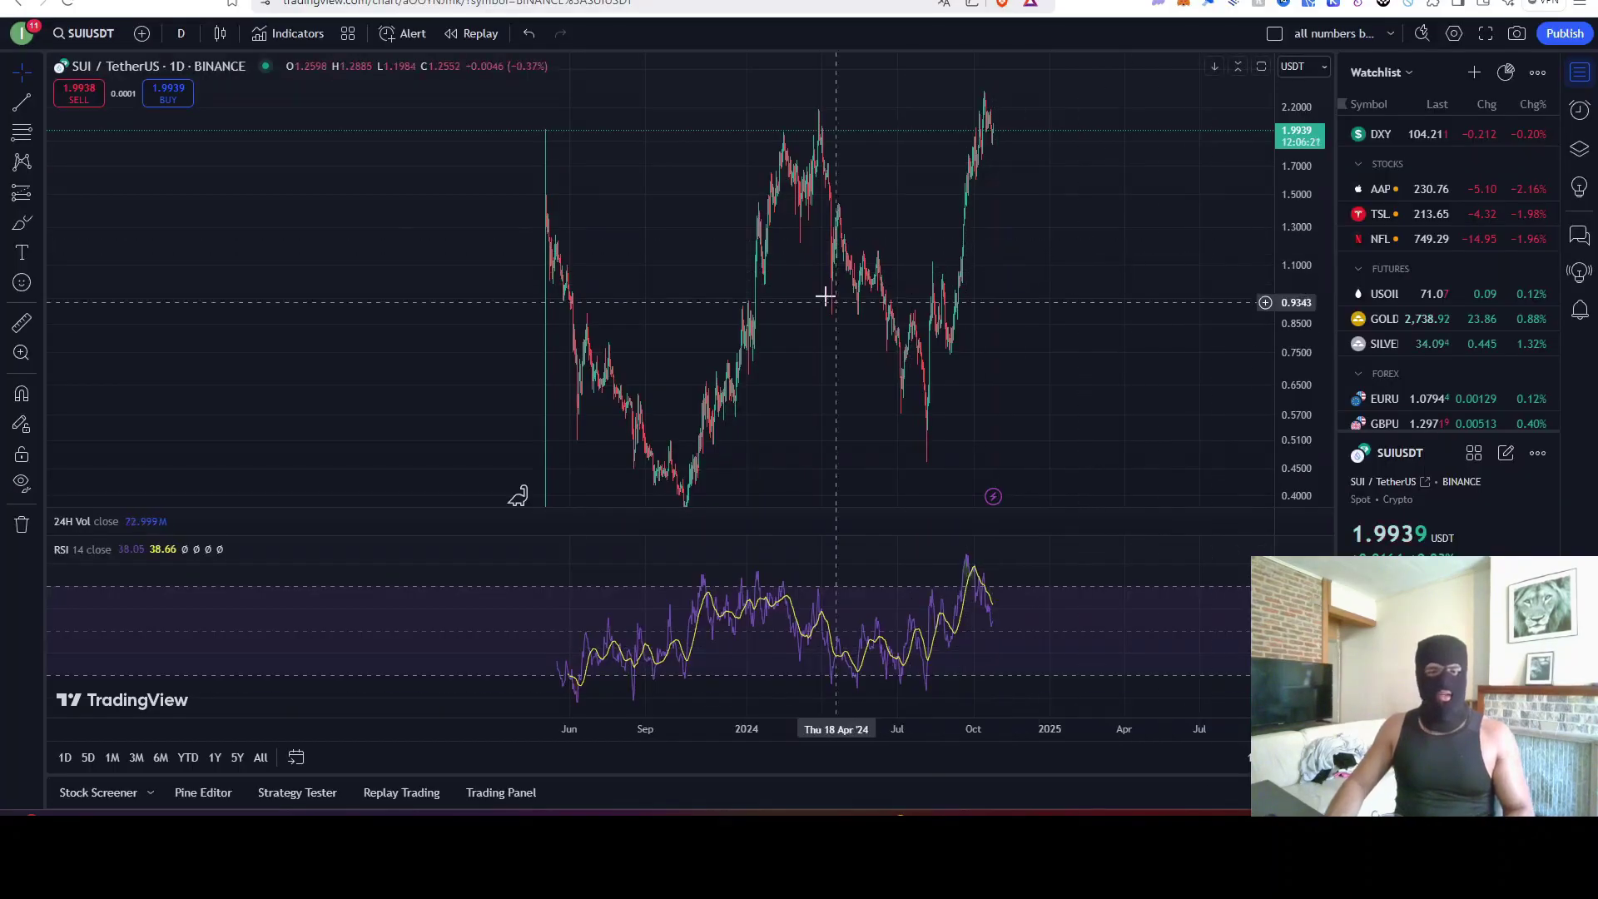
right_click(906, 273)
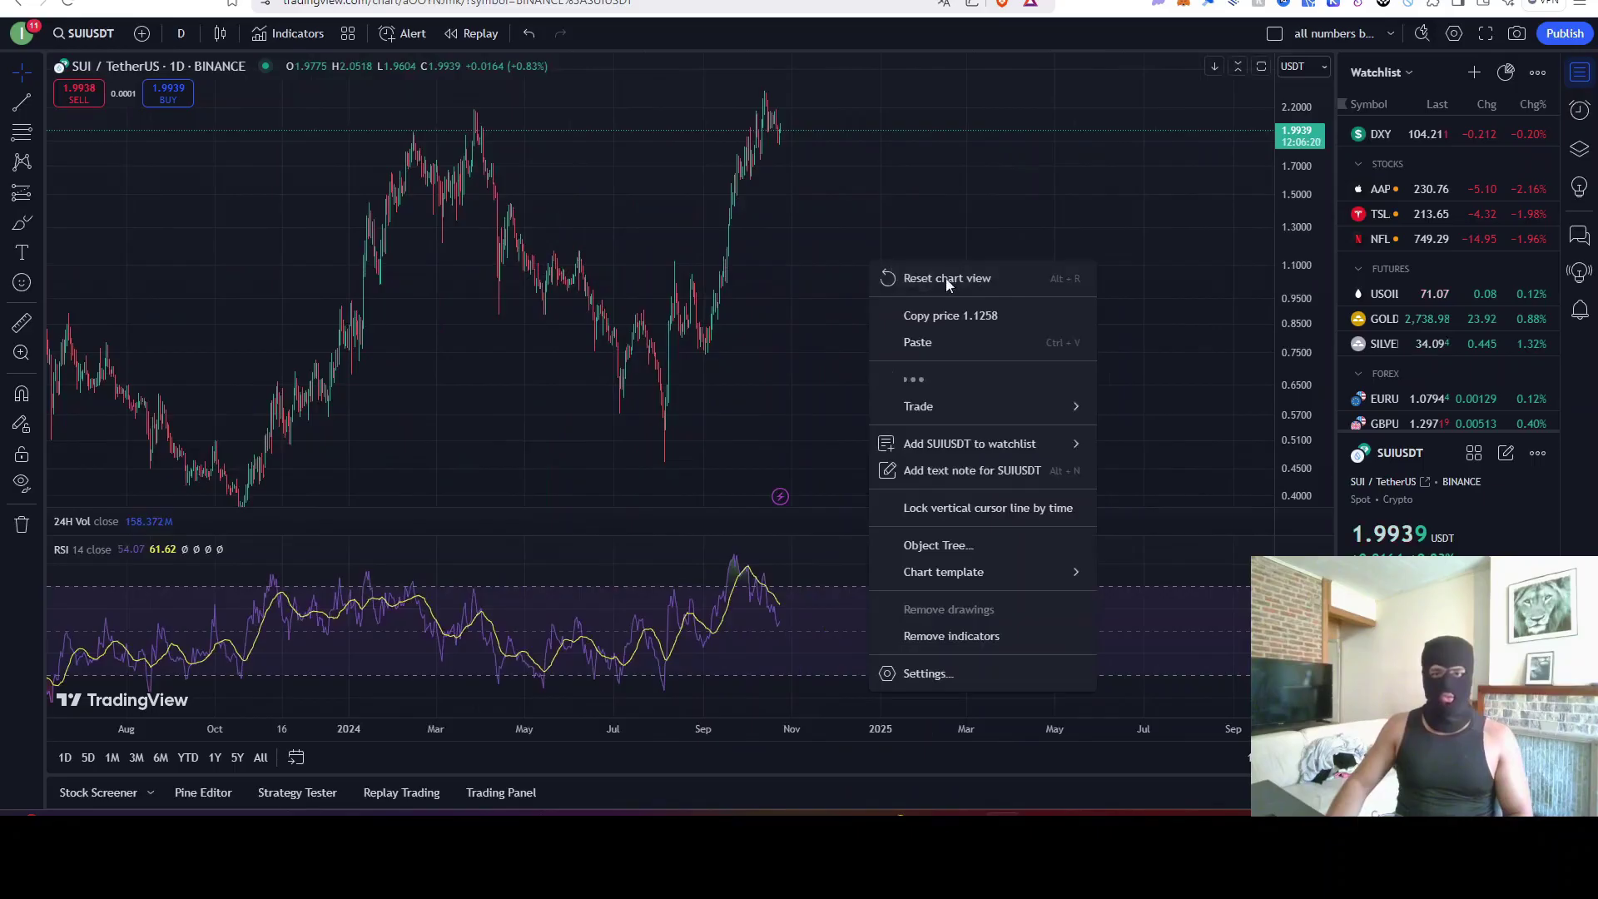
left_click(1018, 284)
scroll(981, 329, "up", 3)
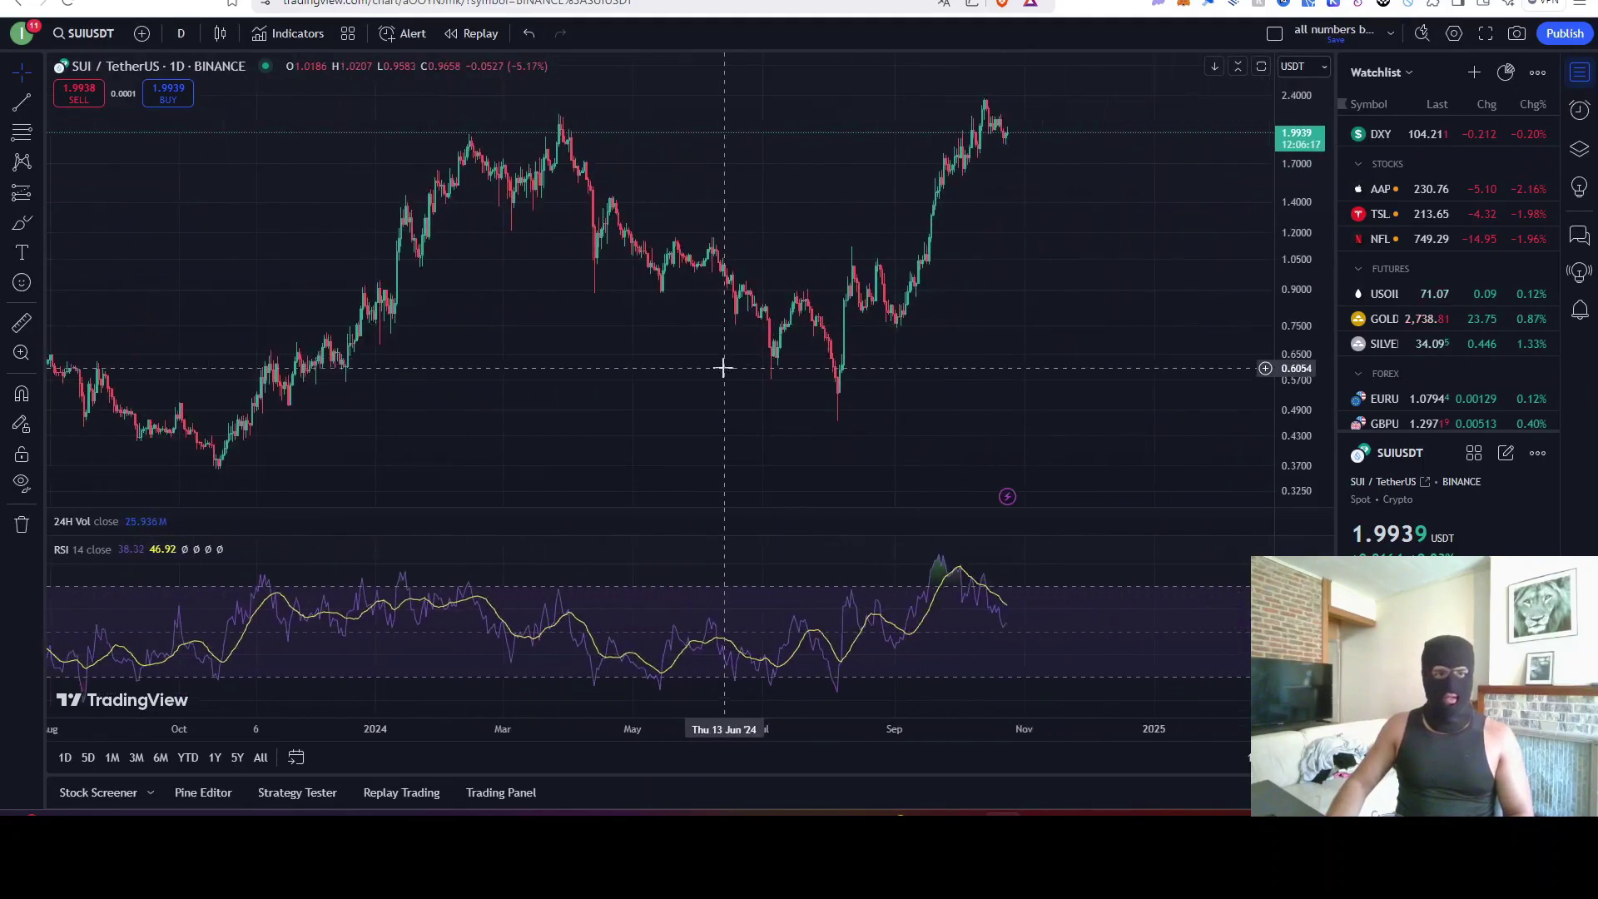
scroll(726, 363, "down", 5)
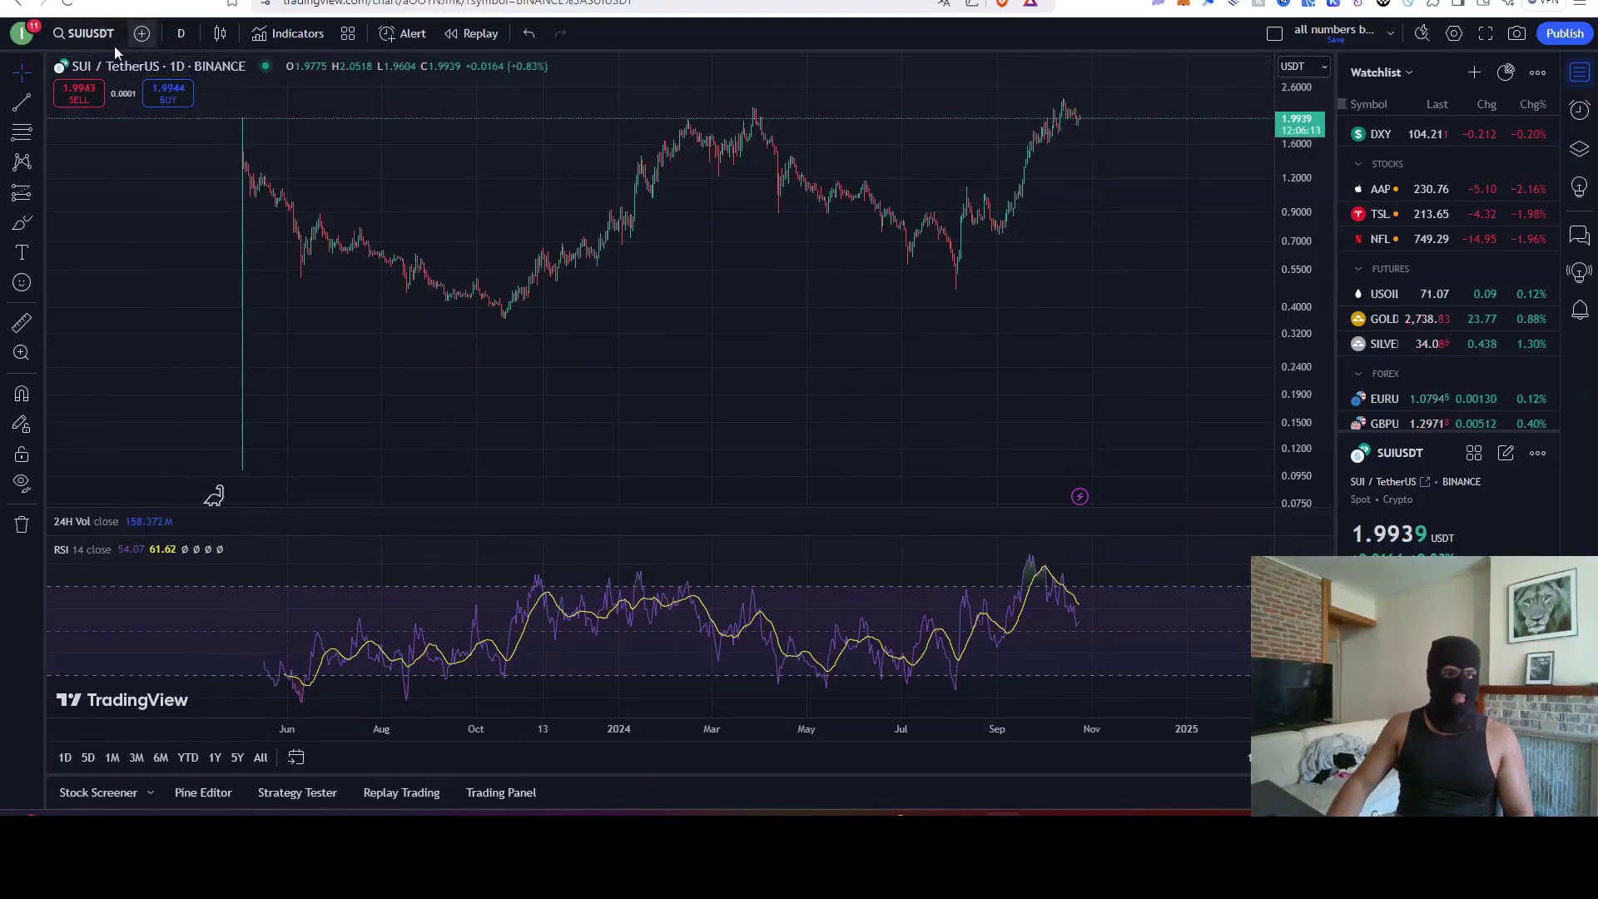
left_click(31, 107)
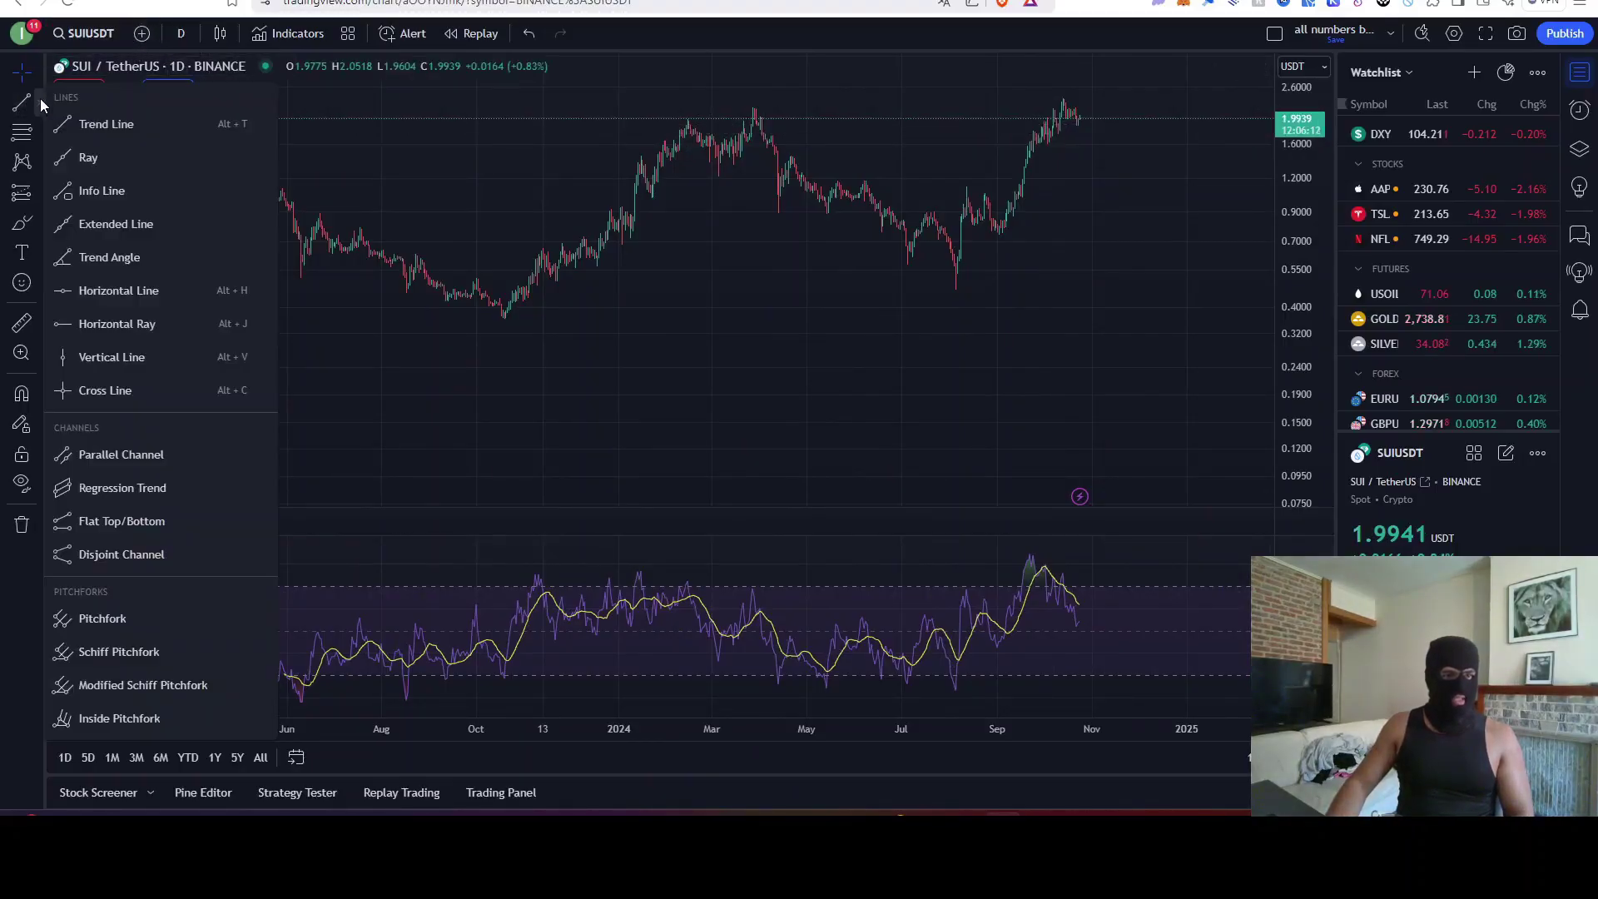
left_click(112, 290)
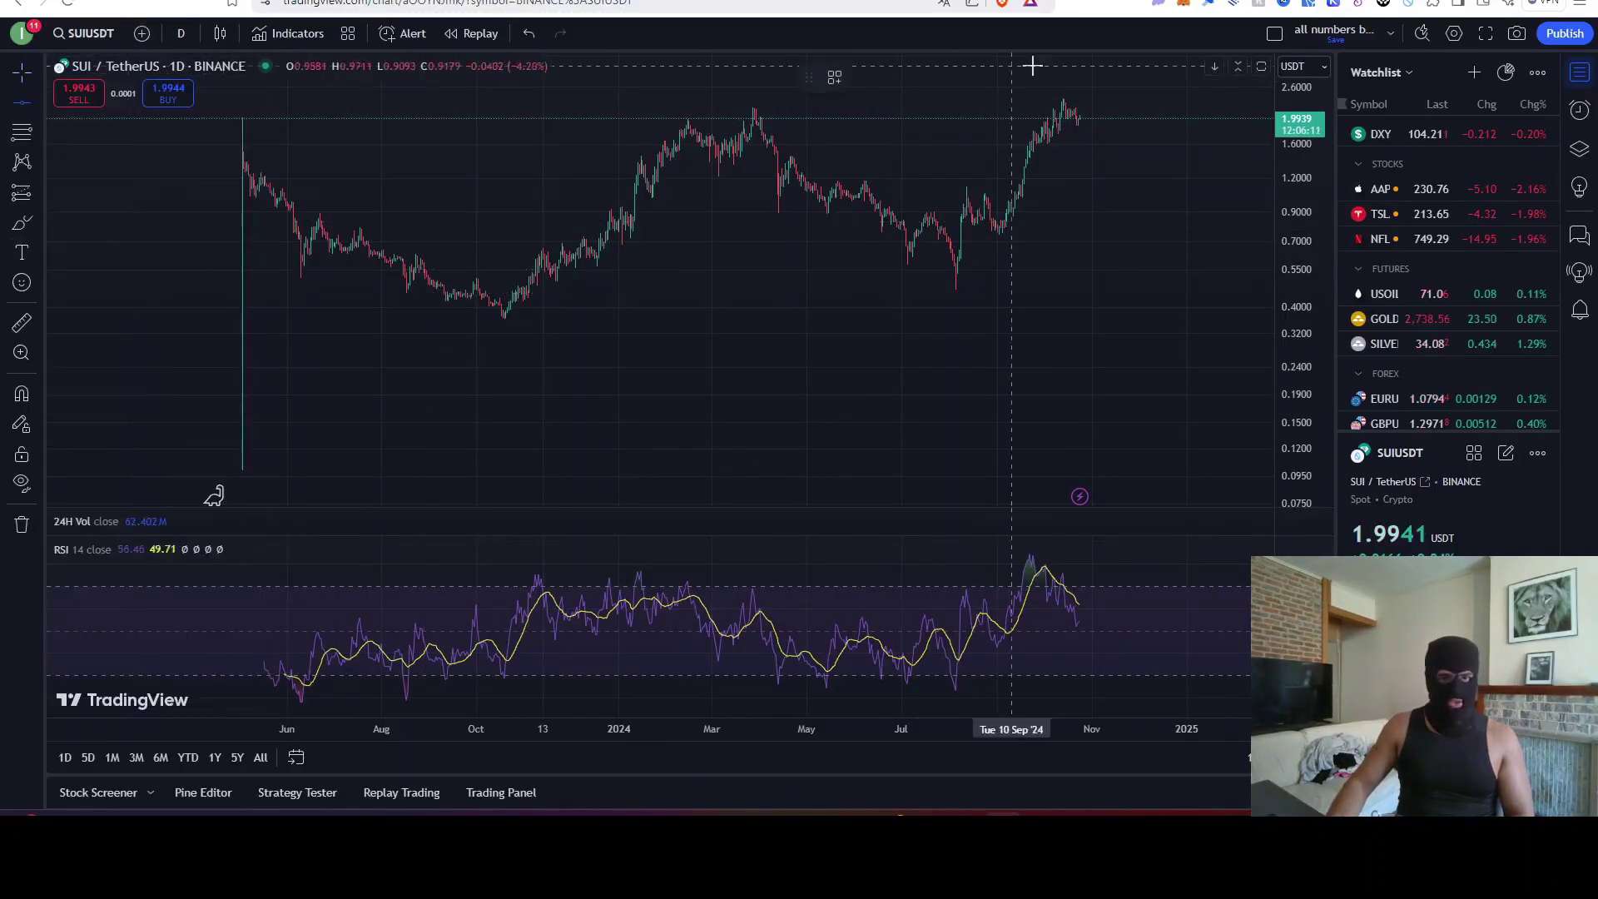
left_click(1133, 118)
Compress the price scale and add a horizontal target line near 10.11
left_click_drag(1071, 200, 1040, 203)
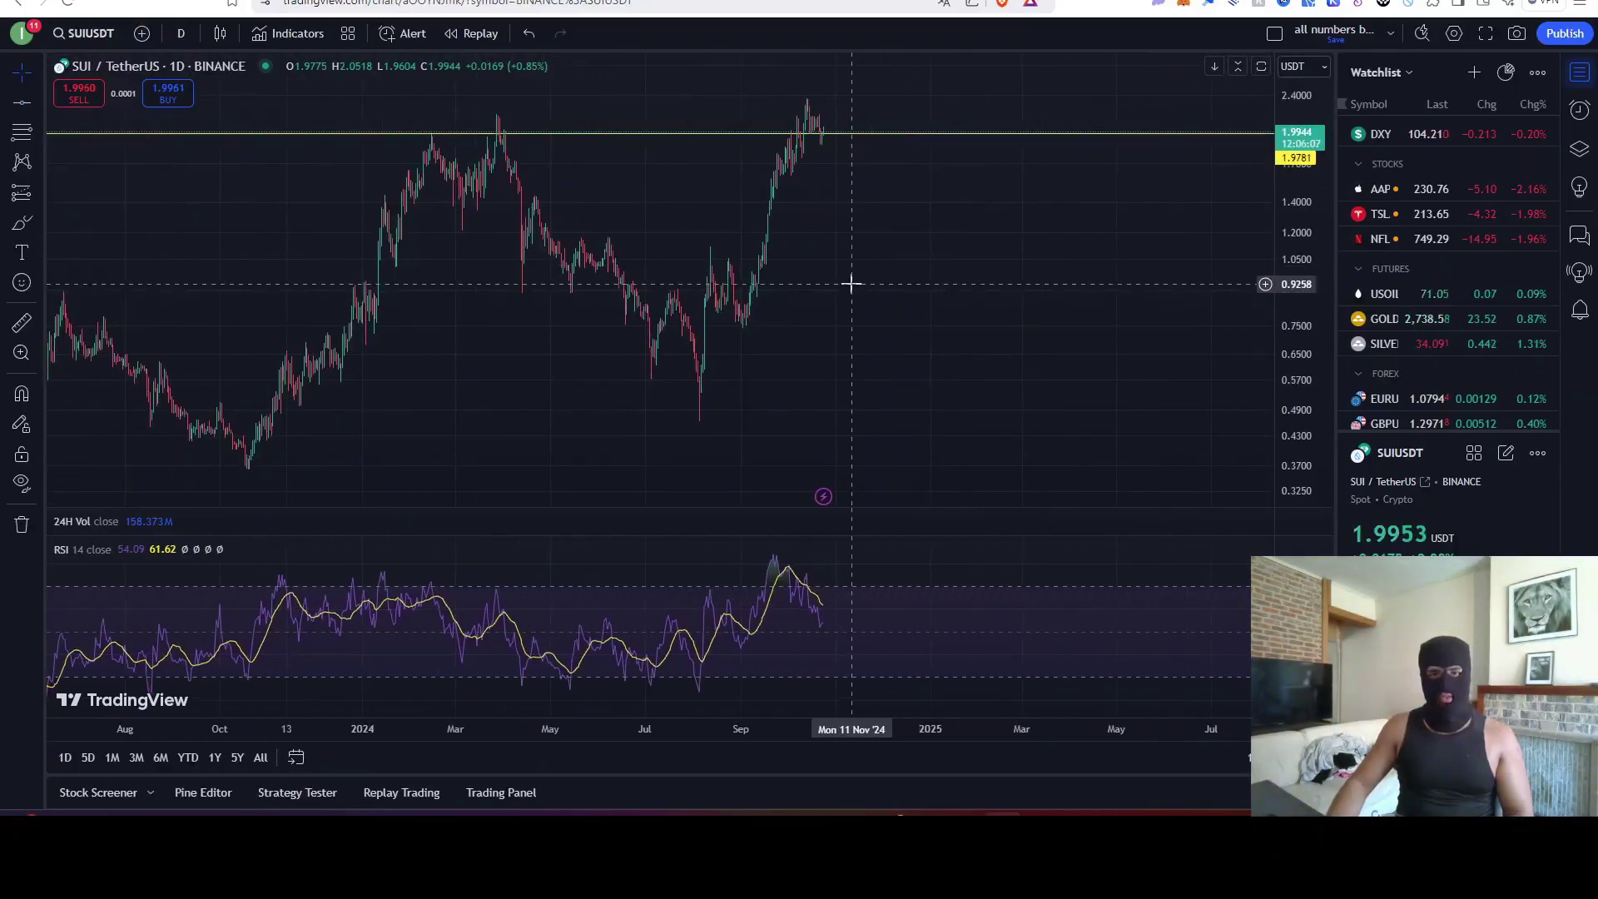
scroll(1110, 143, "down", 3)
scroll(1133, 267, "right", 2)
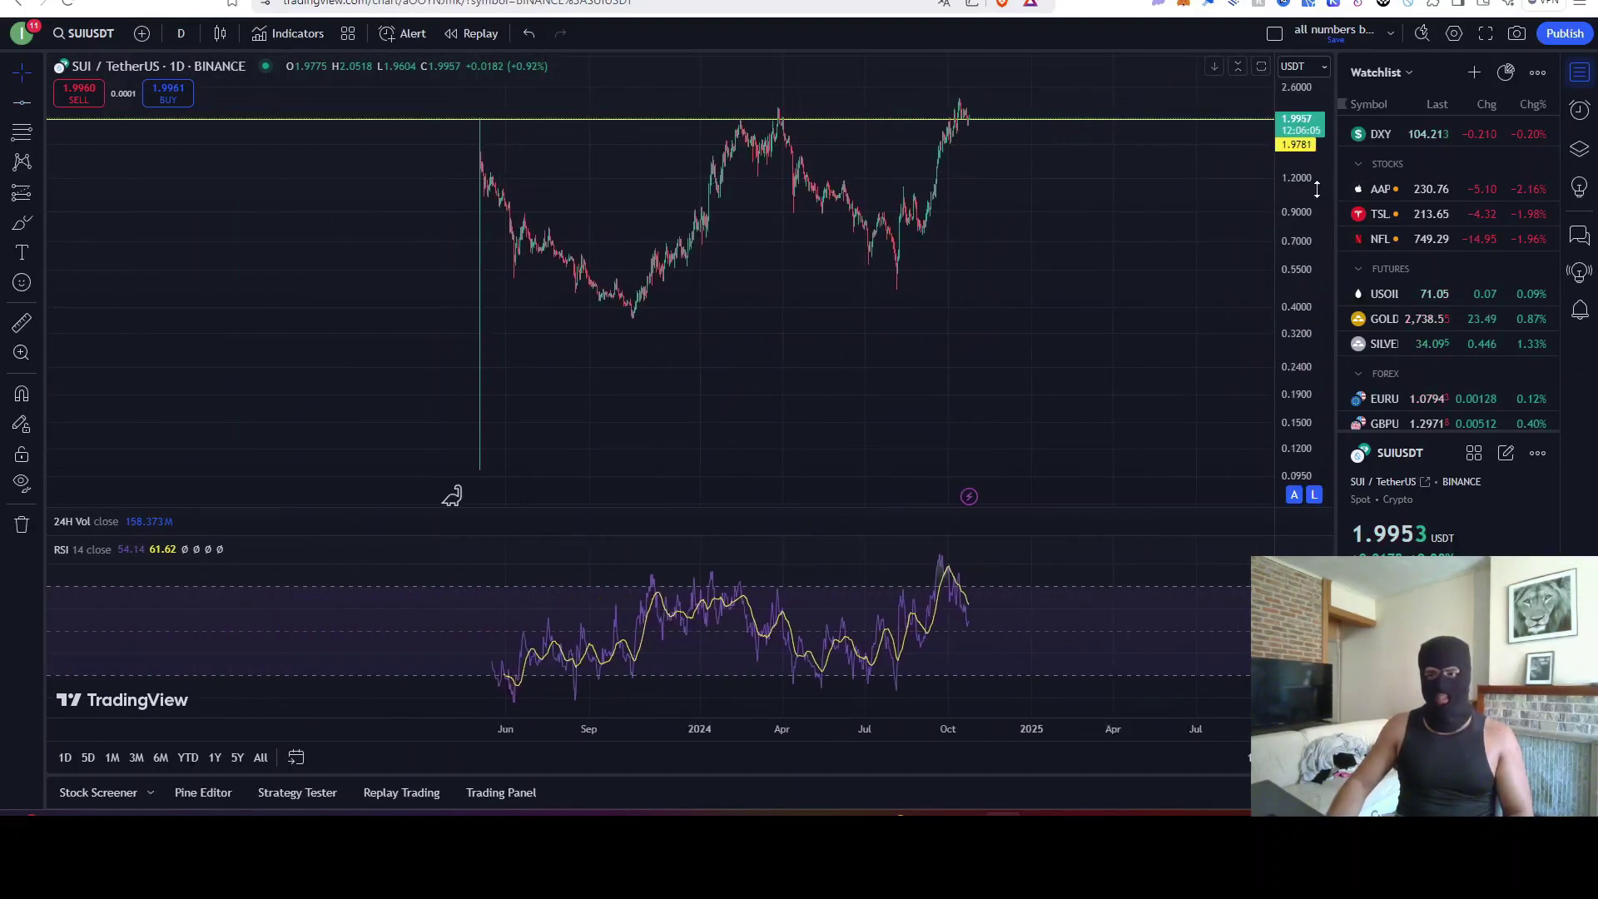
left_click_drag(1316, 187, 1316, 288)
left_click_drag(1150, 313, 882, 323)
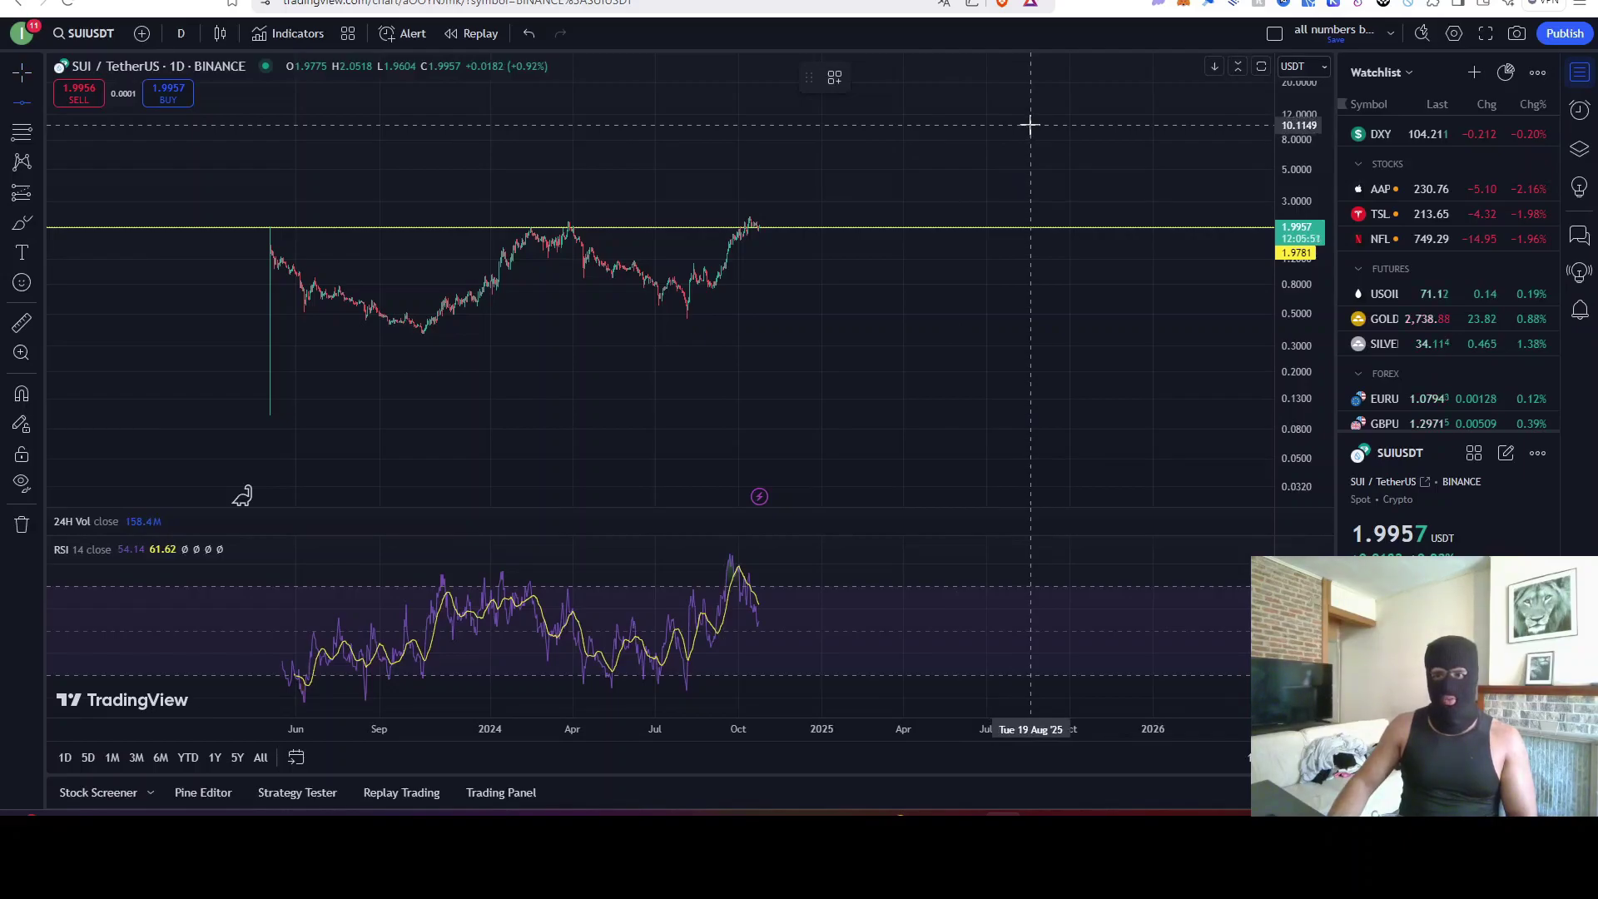
left_click(1029, 125)
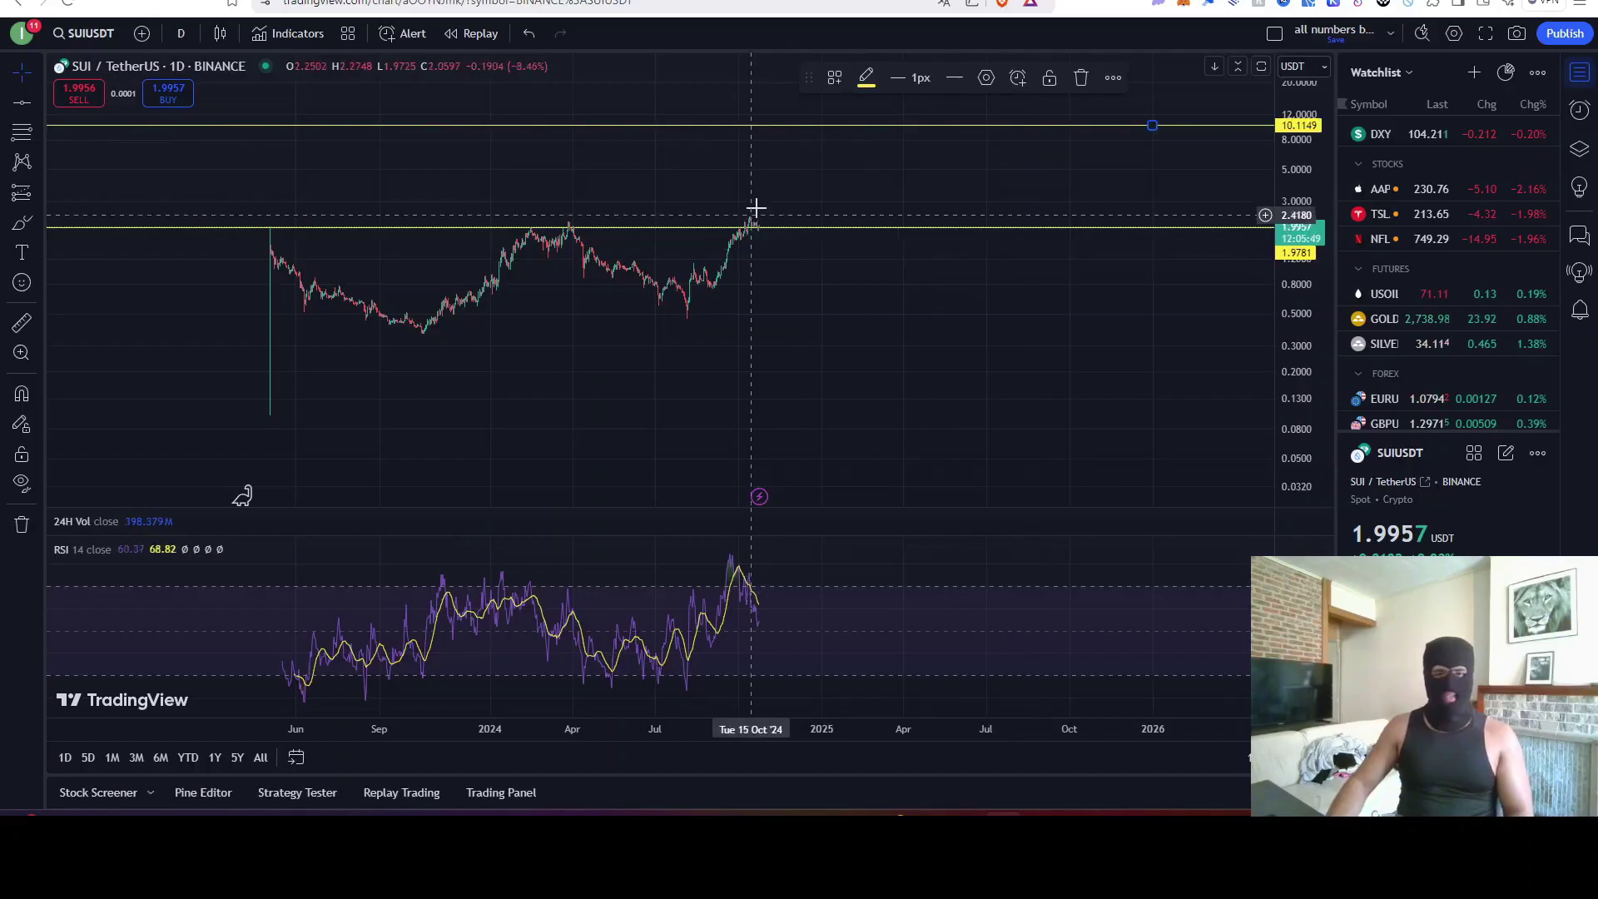
left_click_drag(867, 350, 796, 346)
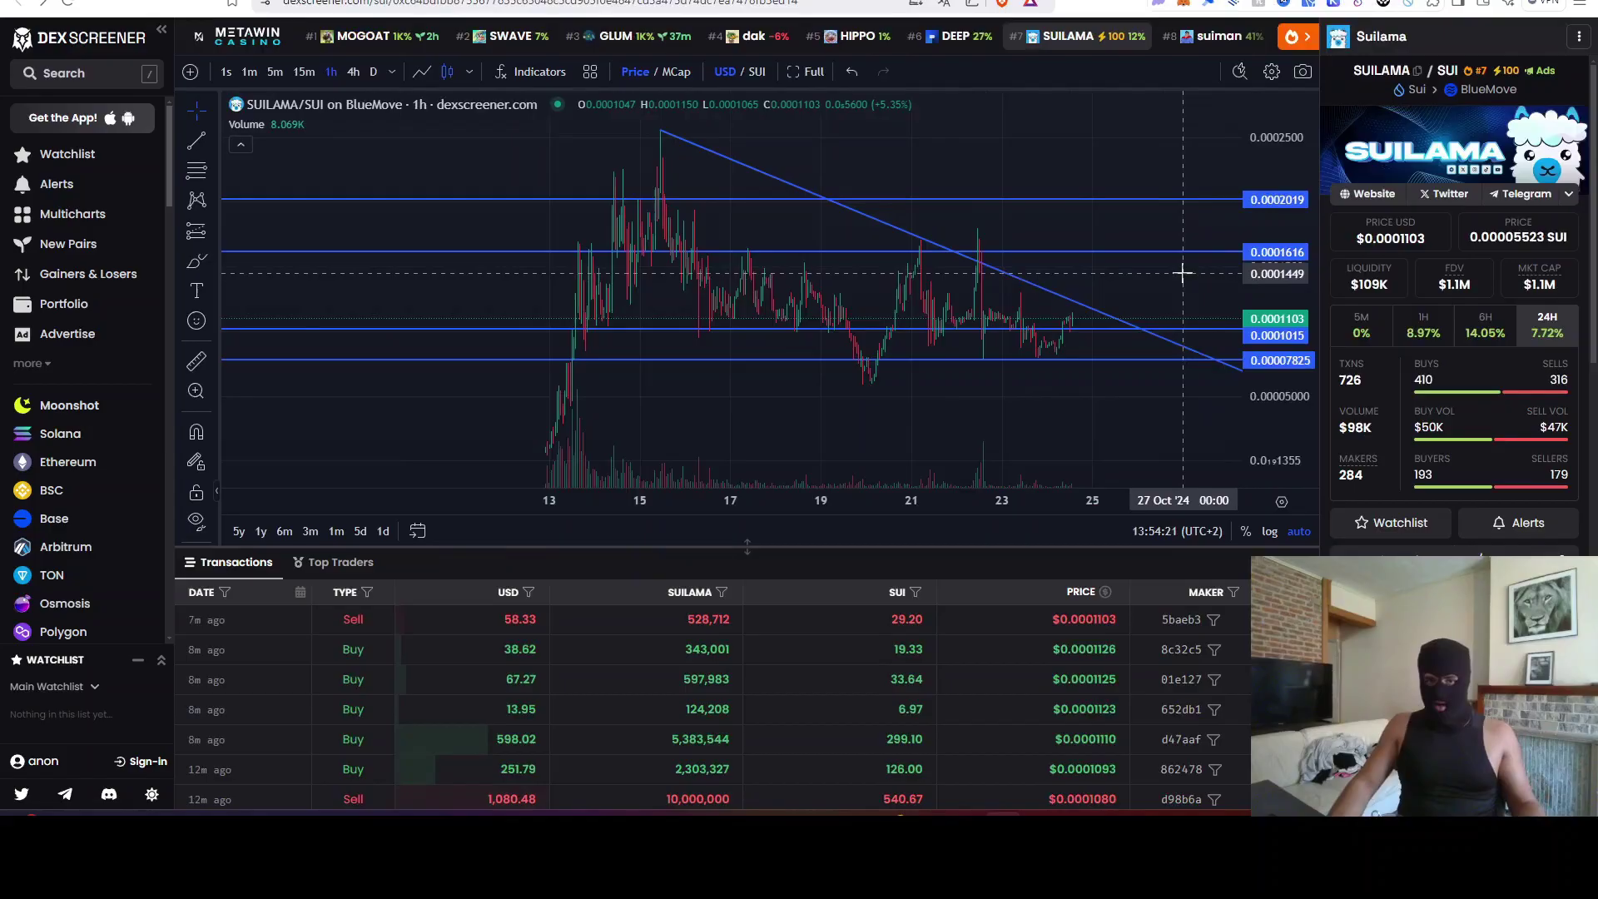
scroll(1183, 273, "down", 3)
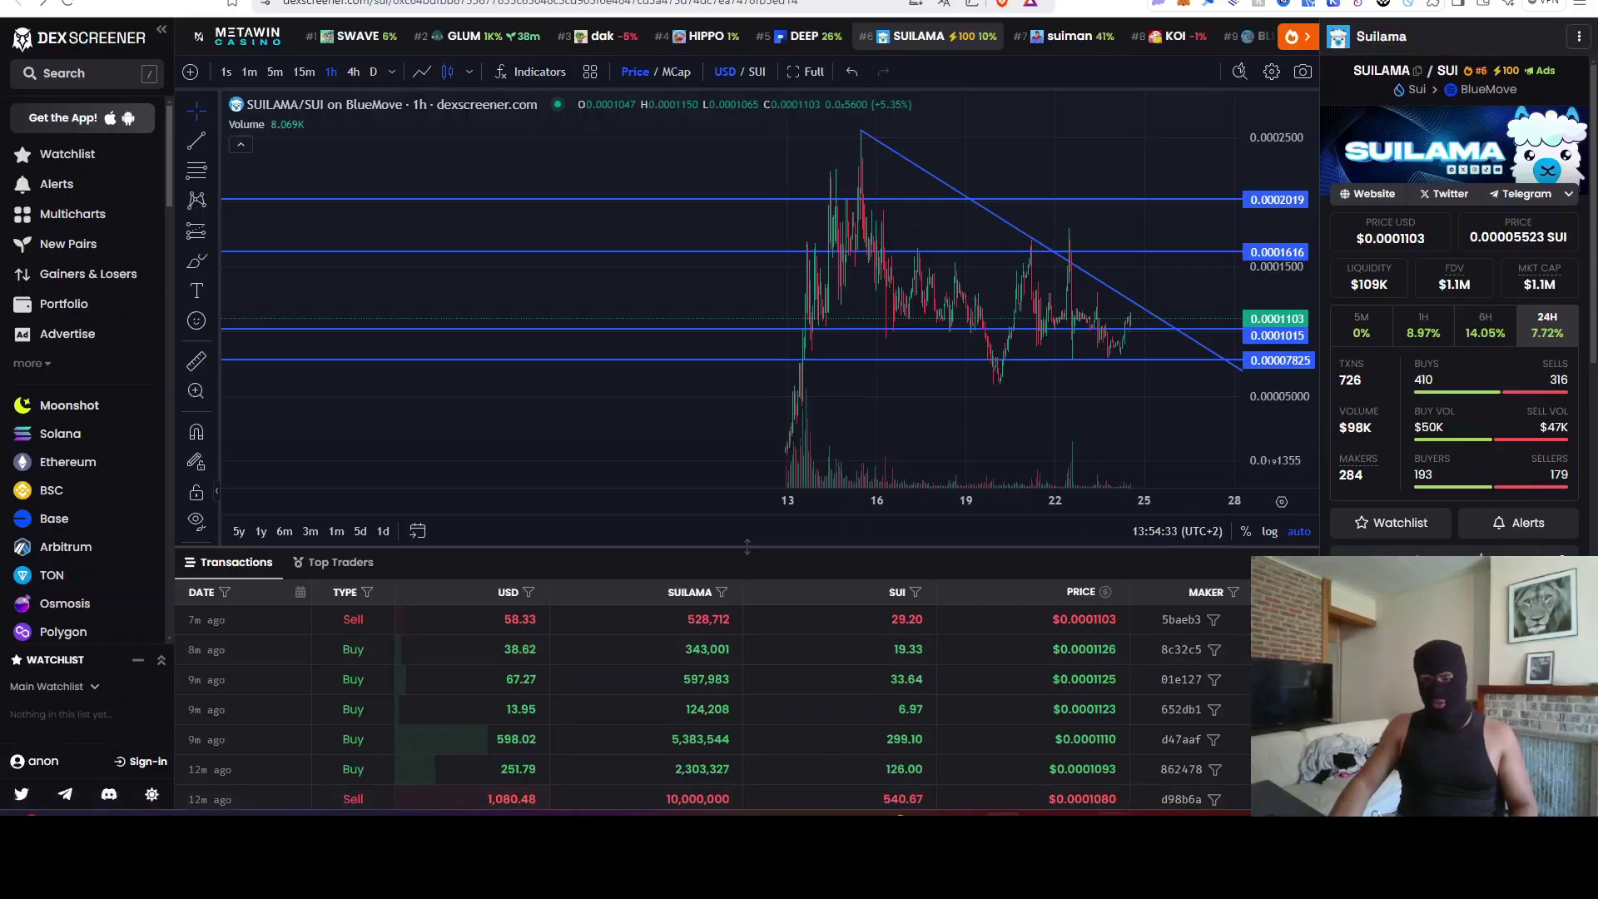
Alt+Tab to the SUILAMA Telegram group chat
key("alt+Tab")
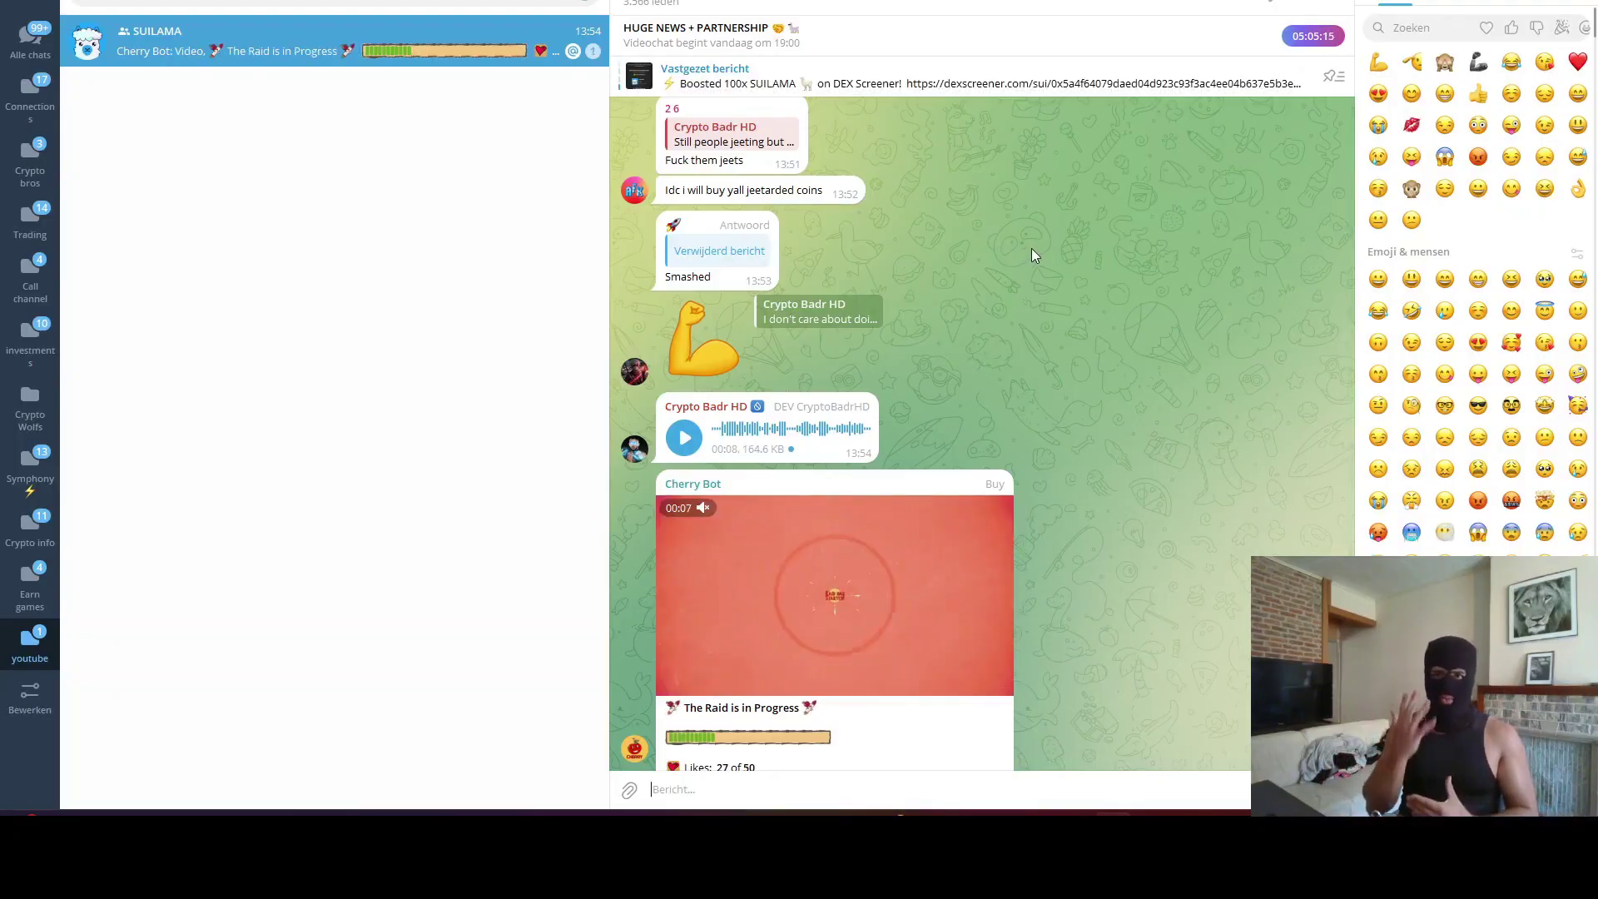
left_click(1308, 35)
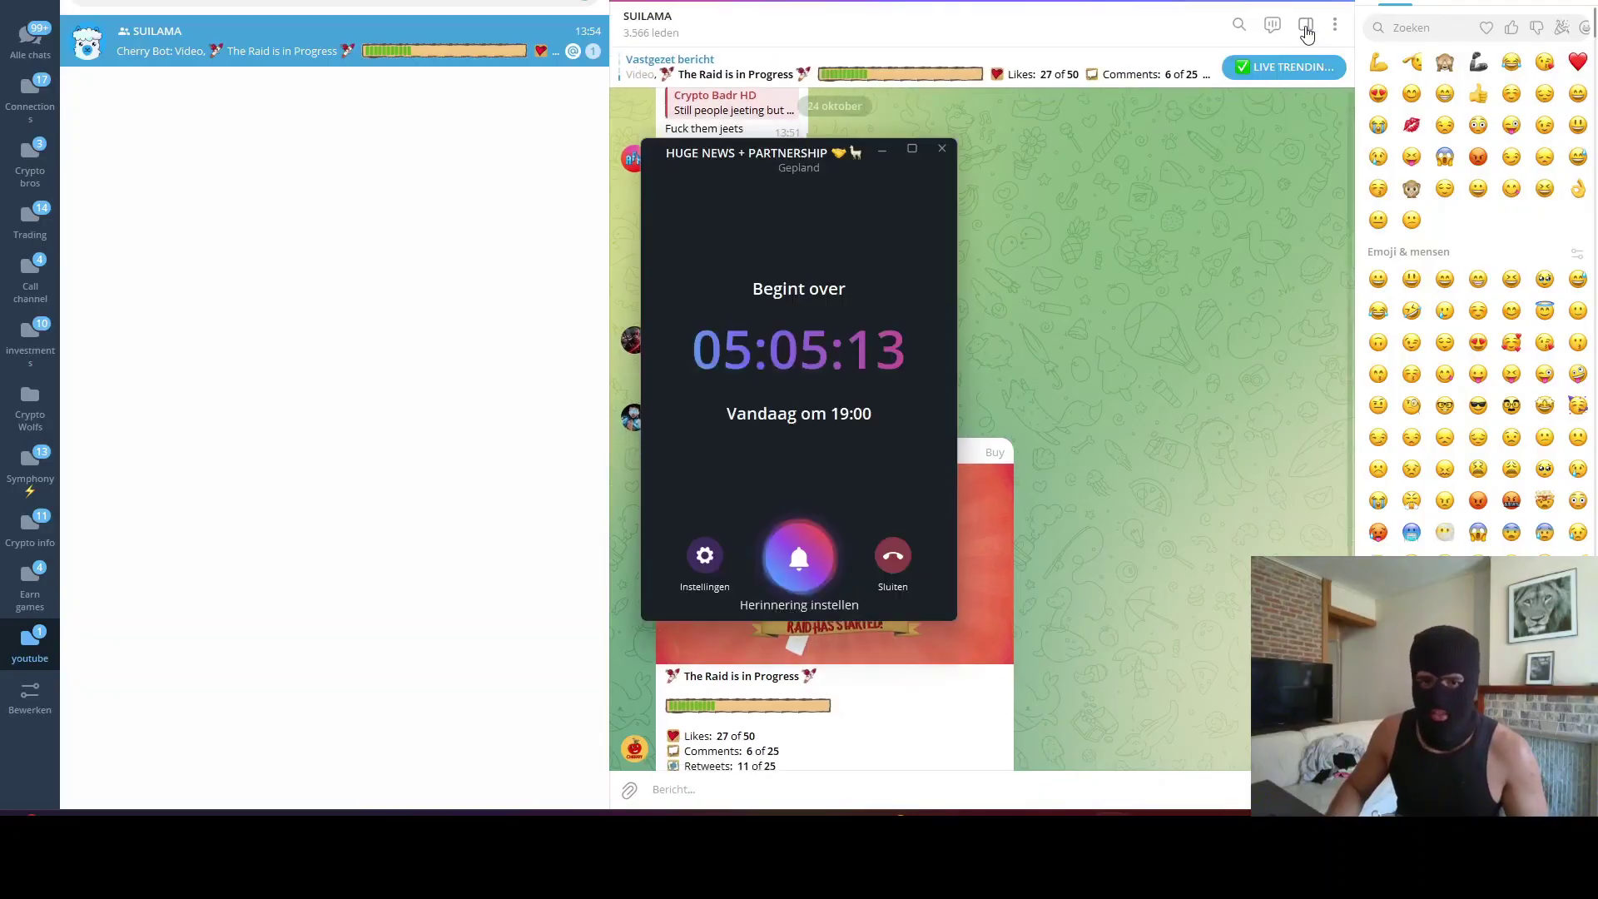
left_click(943, 151)
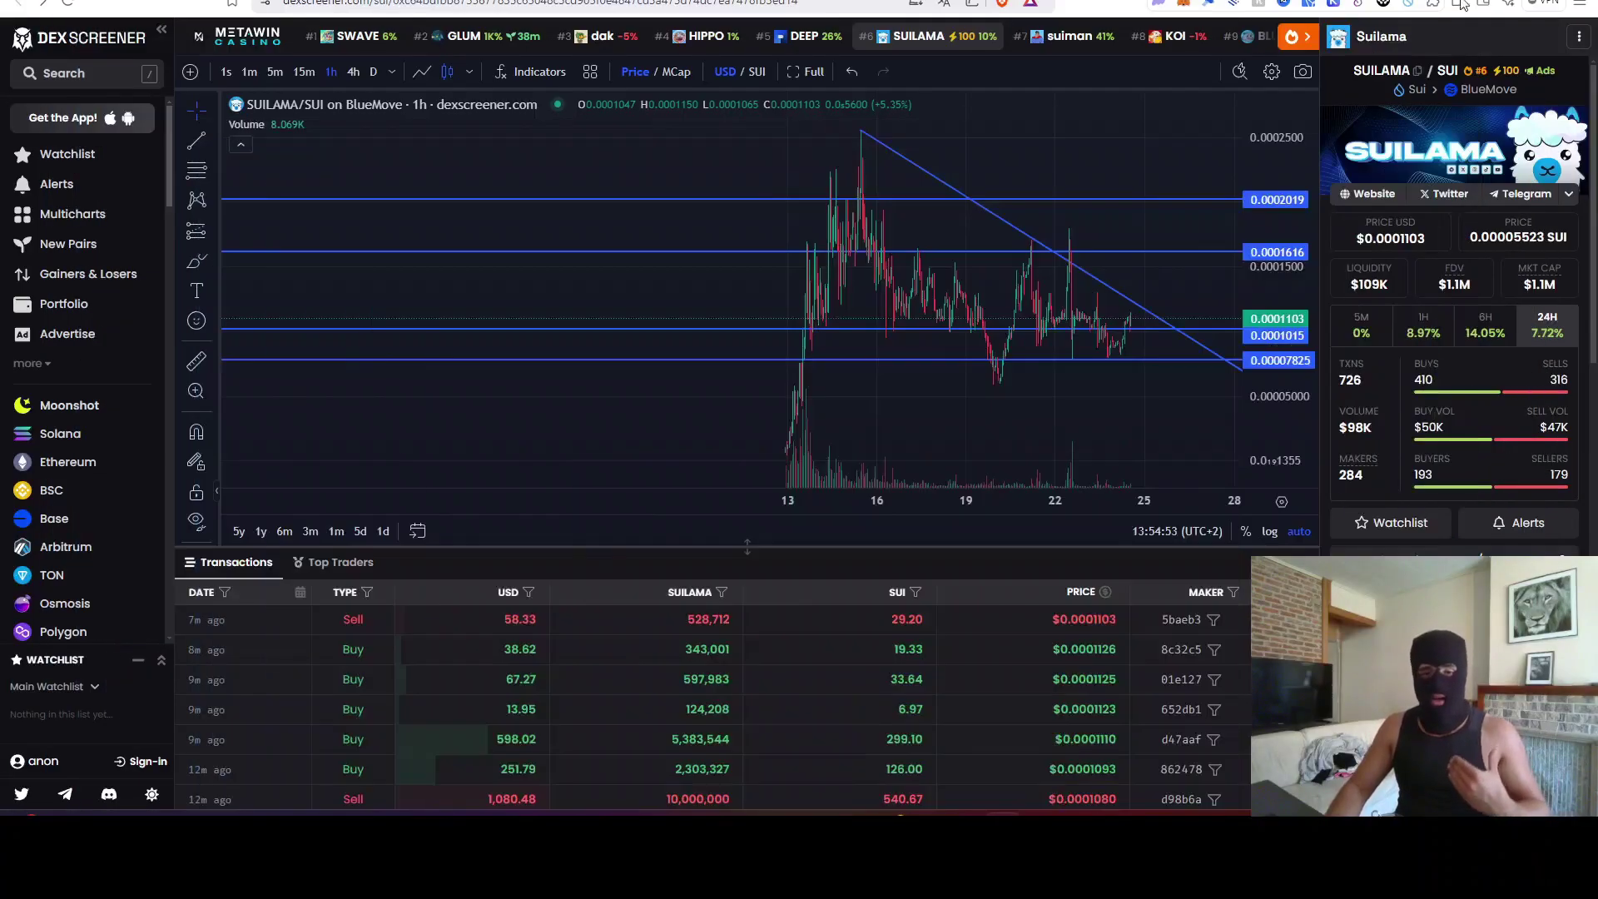
Return to the browser's SUILAMA chart, then open the DEEP/SUI pair on Cetus
key("alt+Tab")
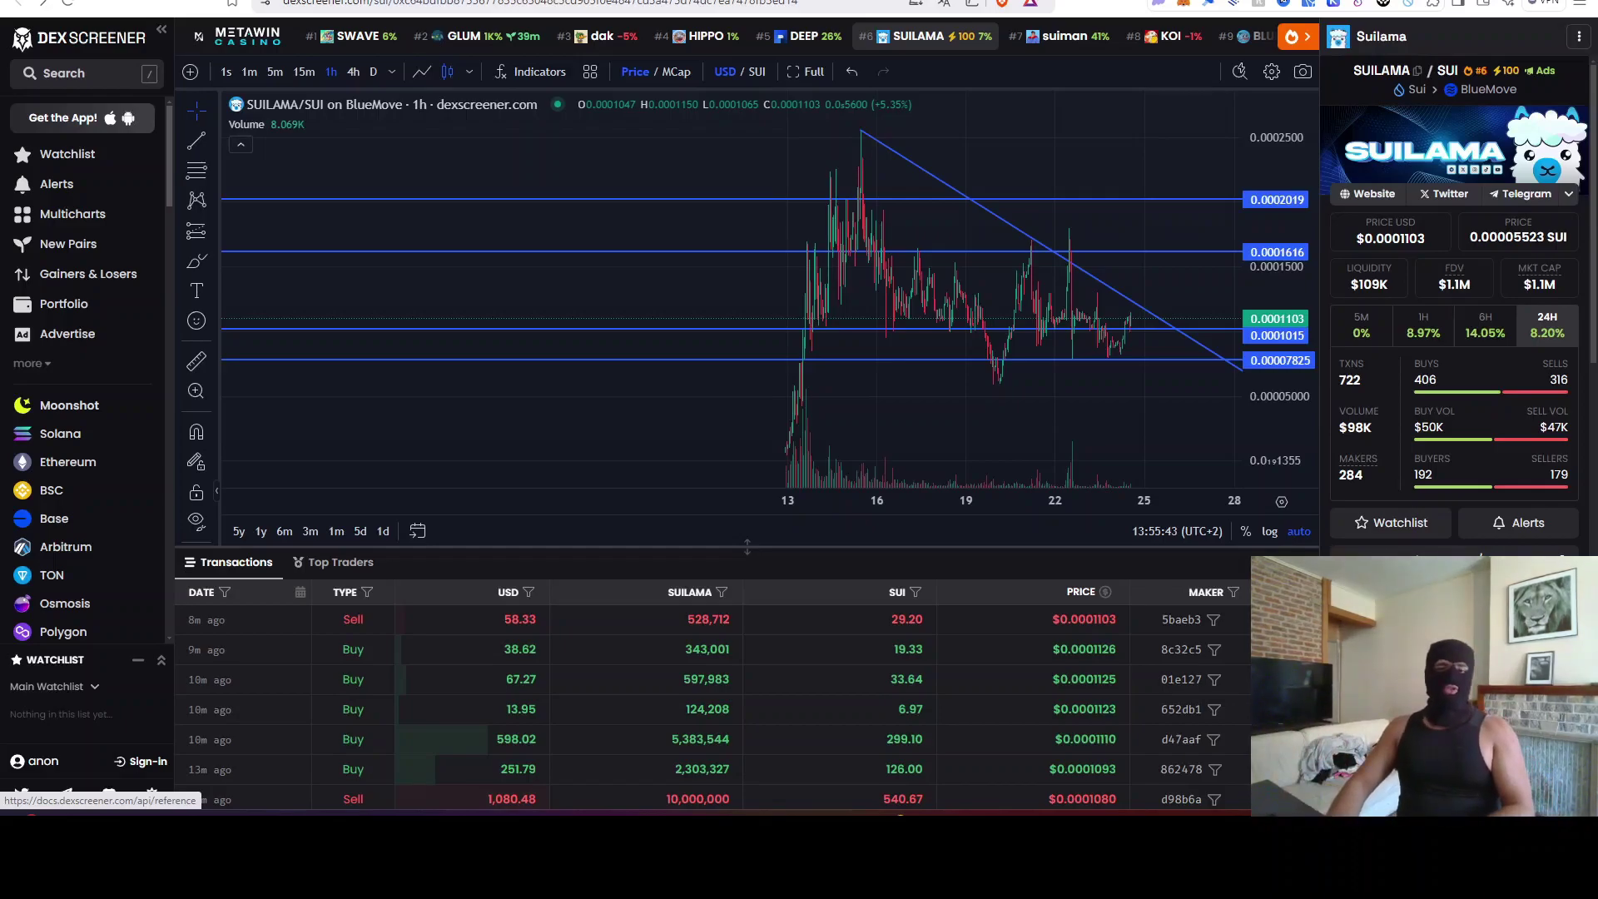
left_click(803, 38)
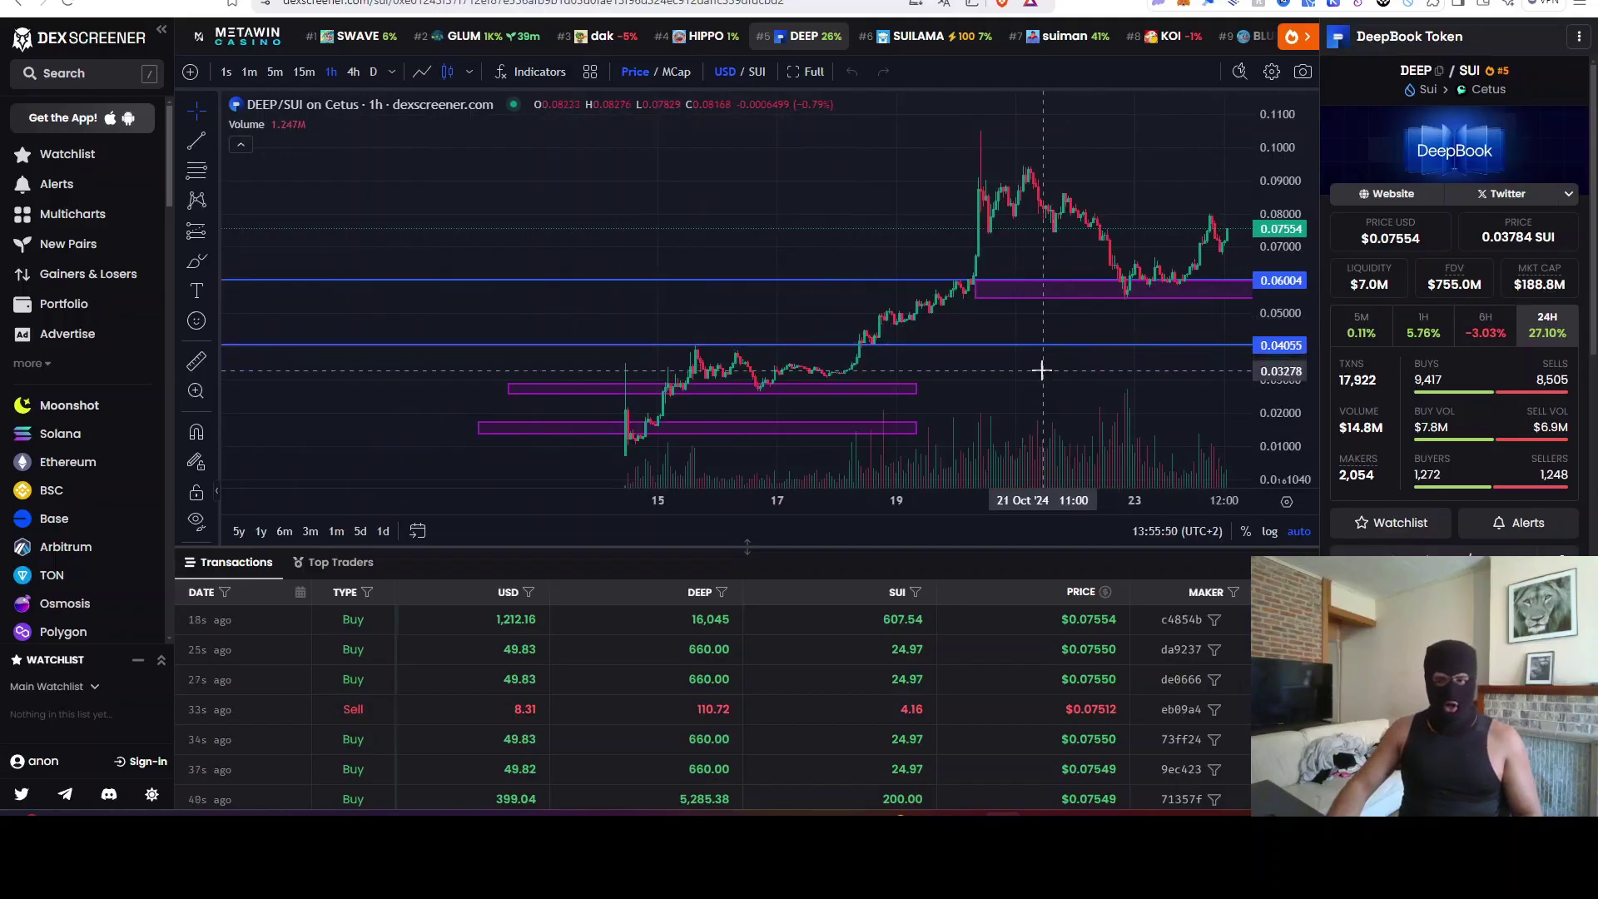
Pan the DEEP/SUI hourly chart to the latest candles, leaving space right of price
mouse_move(1013, 367)
left_mouse_down()
mouse_move(753, 373)
mouse_move(989, 389)
left_mouse_up()
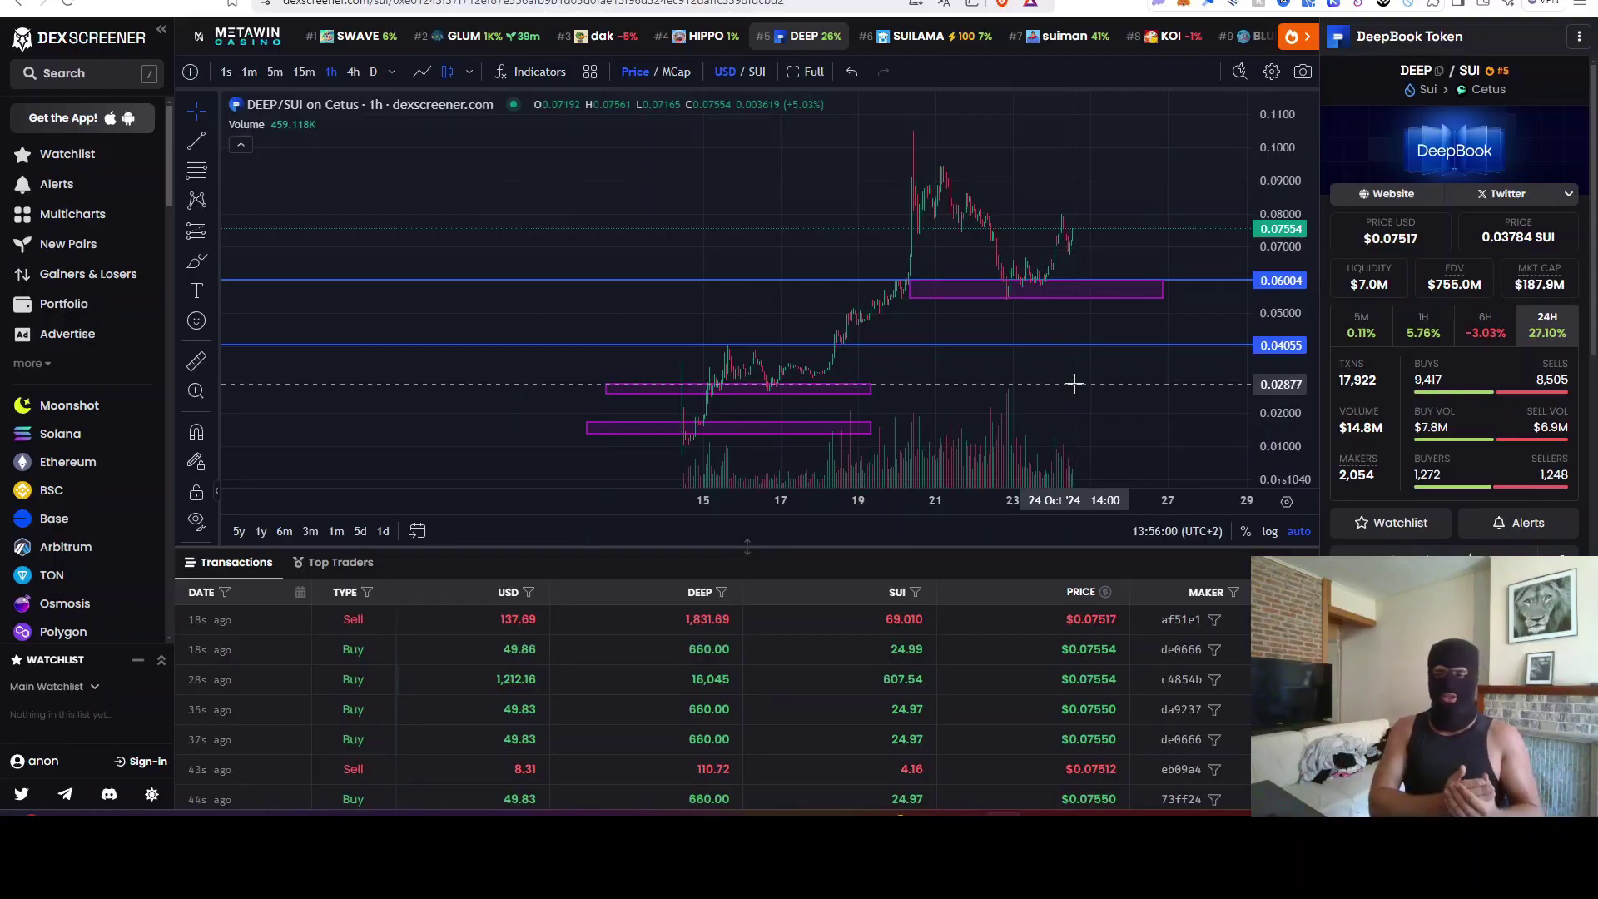
scroll(1075, 382, "up", 3)
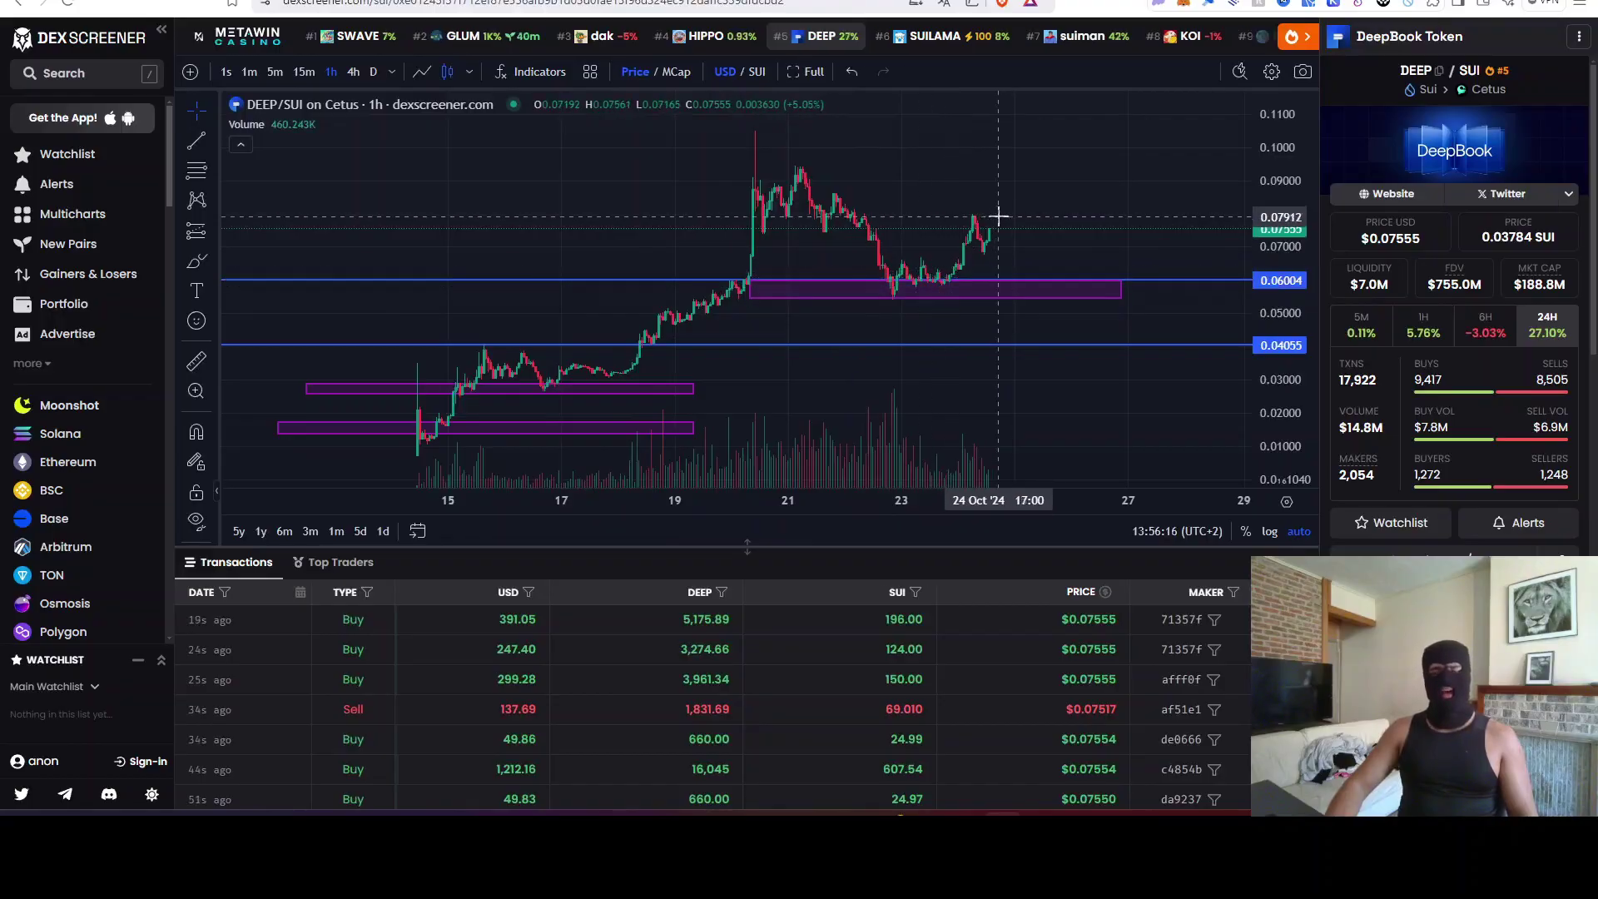
left_click_drag(999, 216, 900, 176)
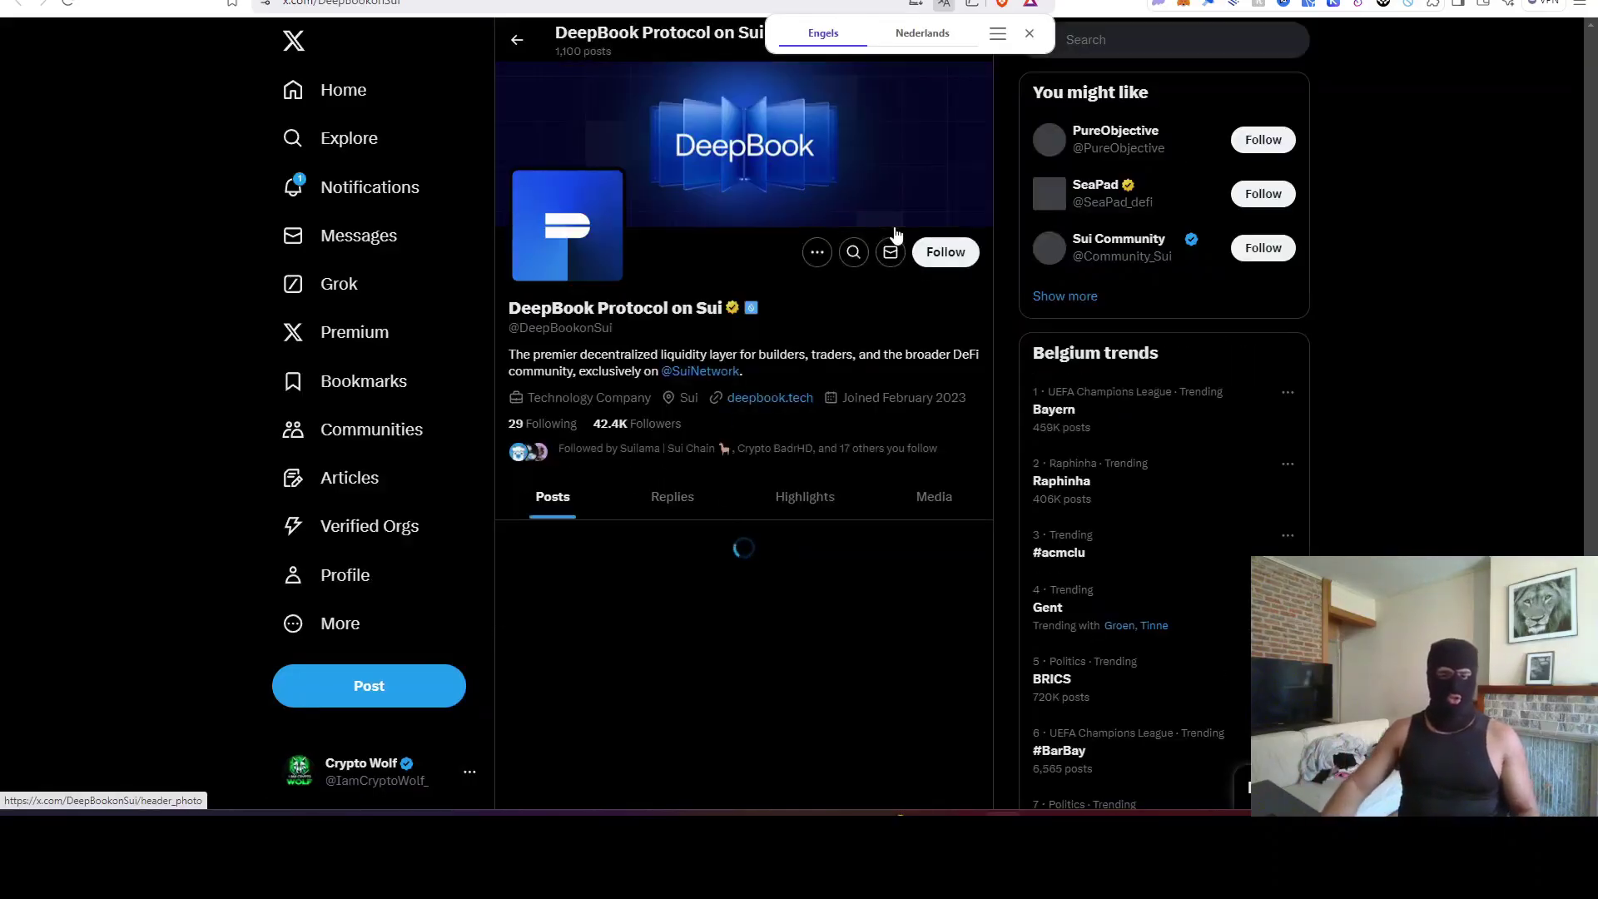
scroll(889, 188, "down", 3)
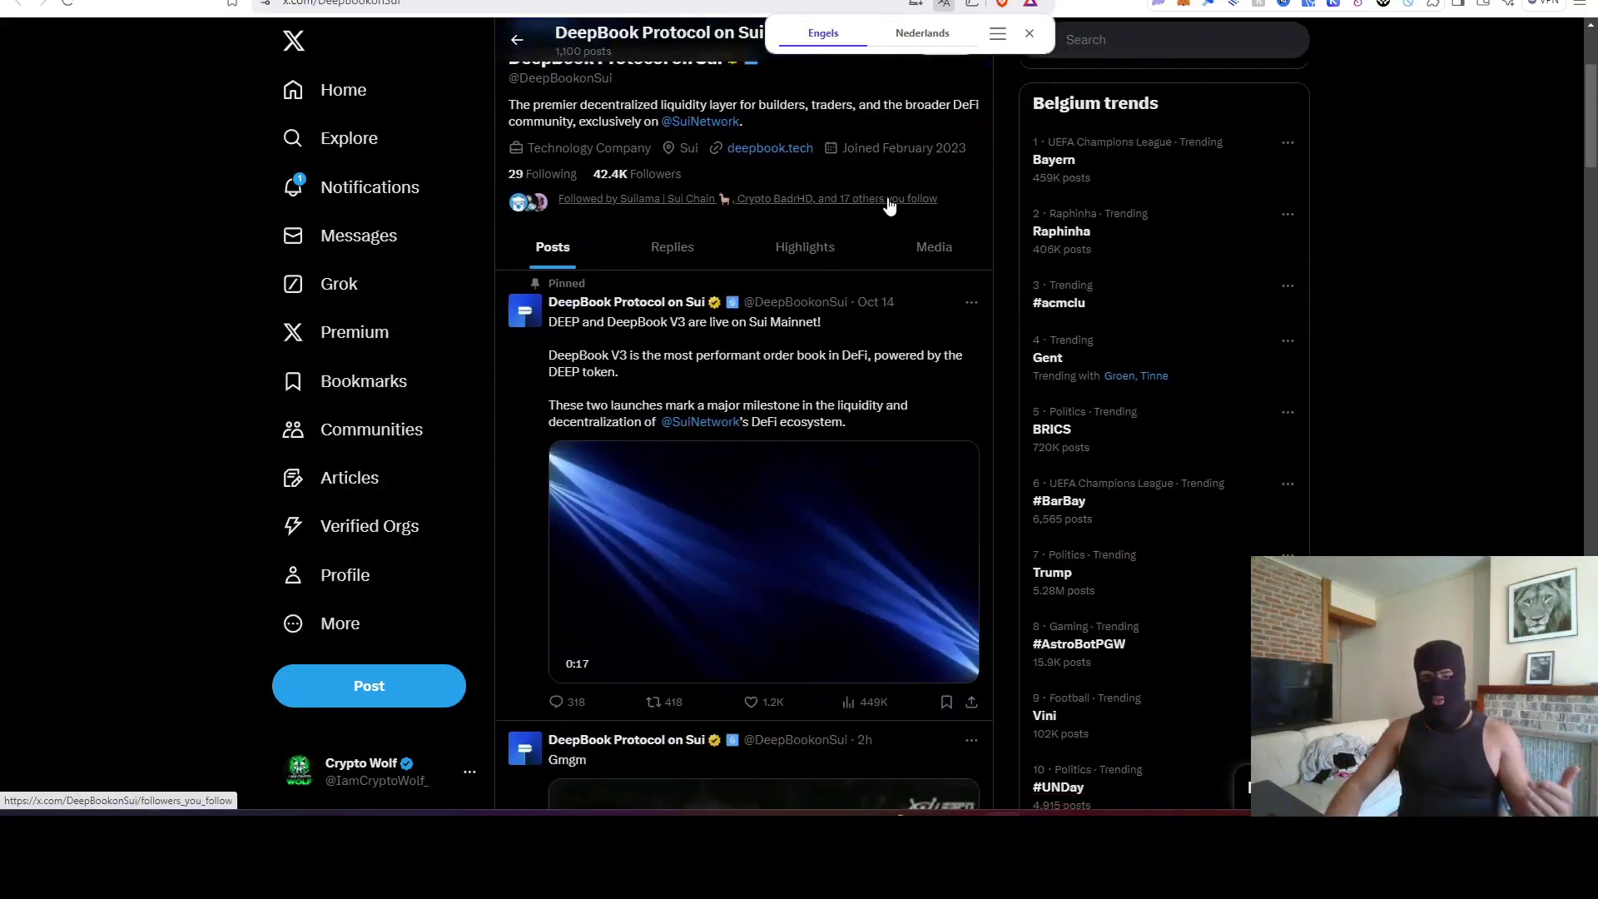
scroll(886, 203, "down", 2)
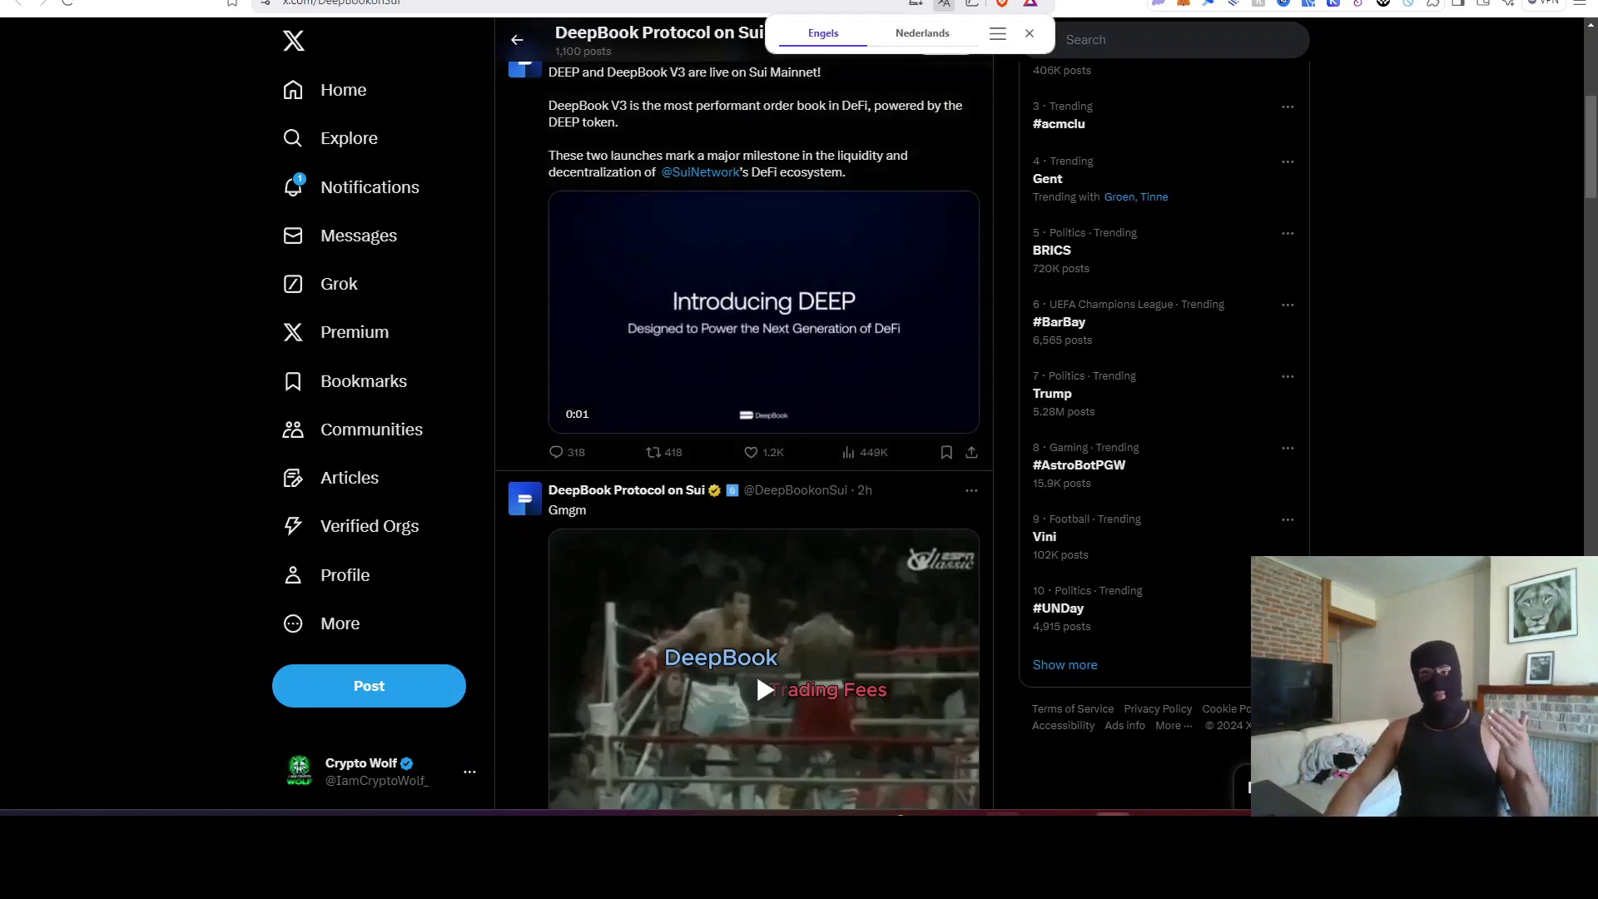
Dismiss the translation popup on the DeepBook Protocol X profile
left_click(1030, 37)
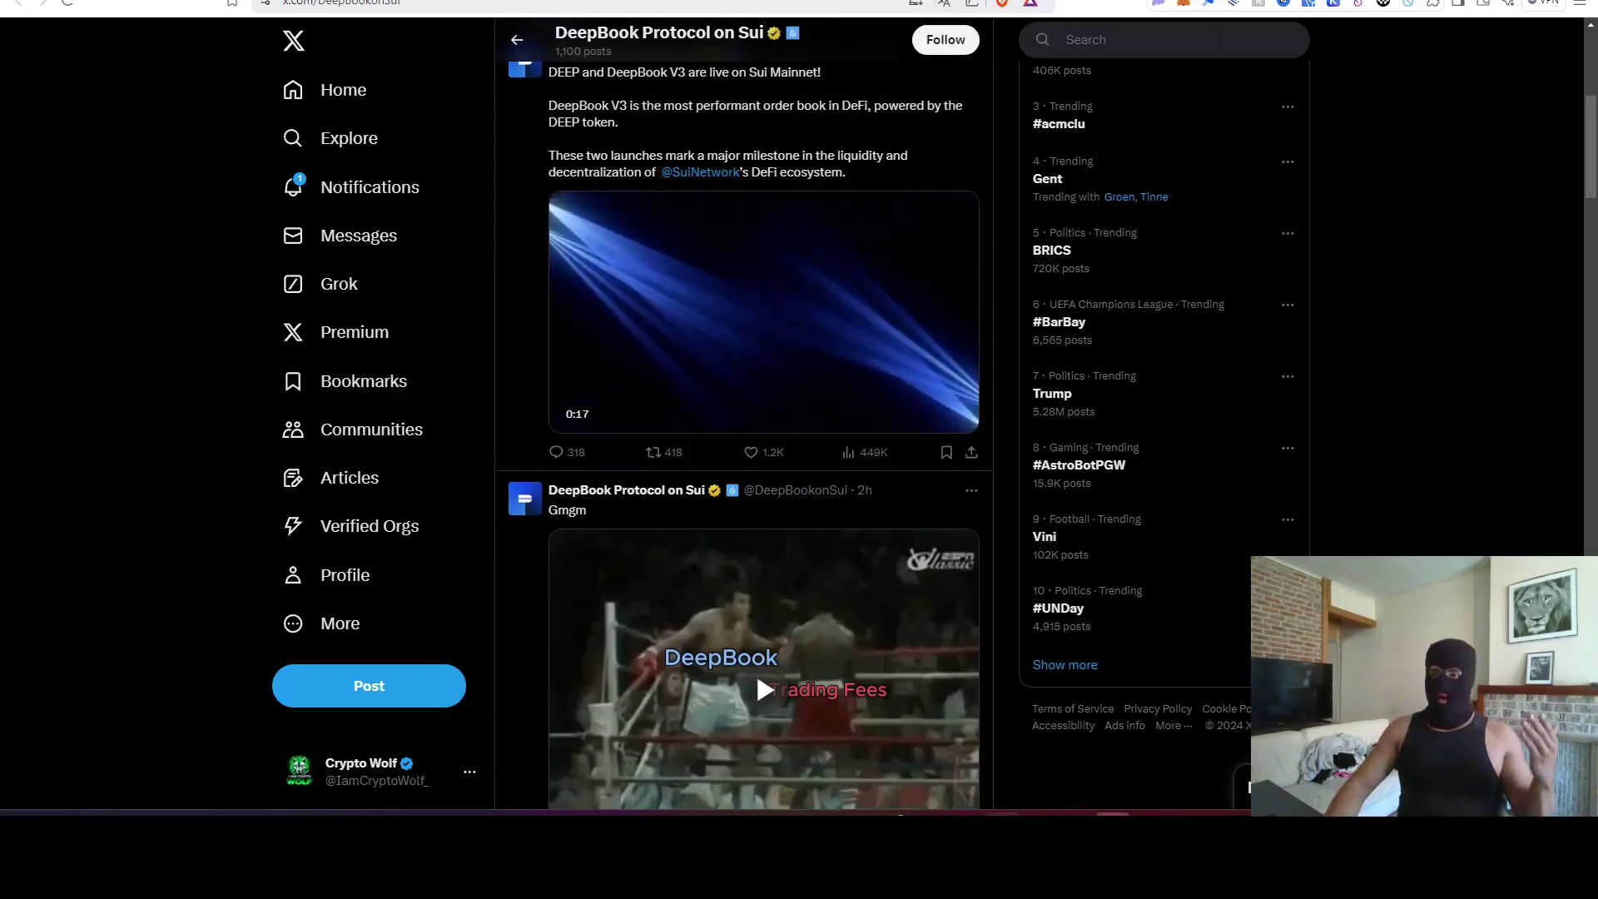
Revisit the DEEP/SUI pair page in DEX Screener, then return to the SUI/USDT TradingView chart
left_click(1312, 2)
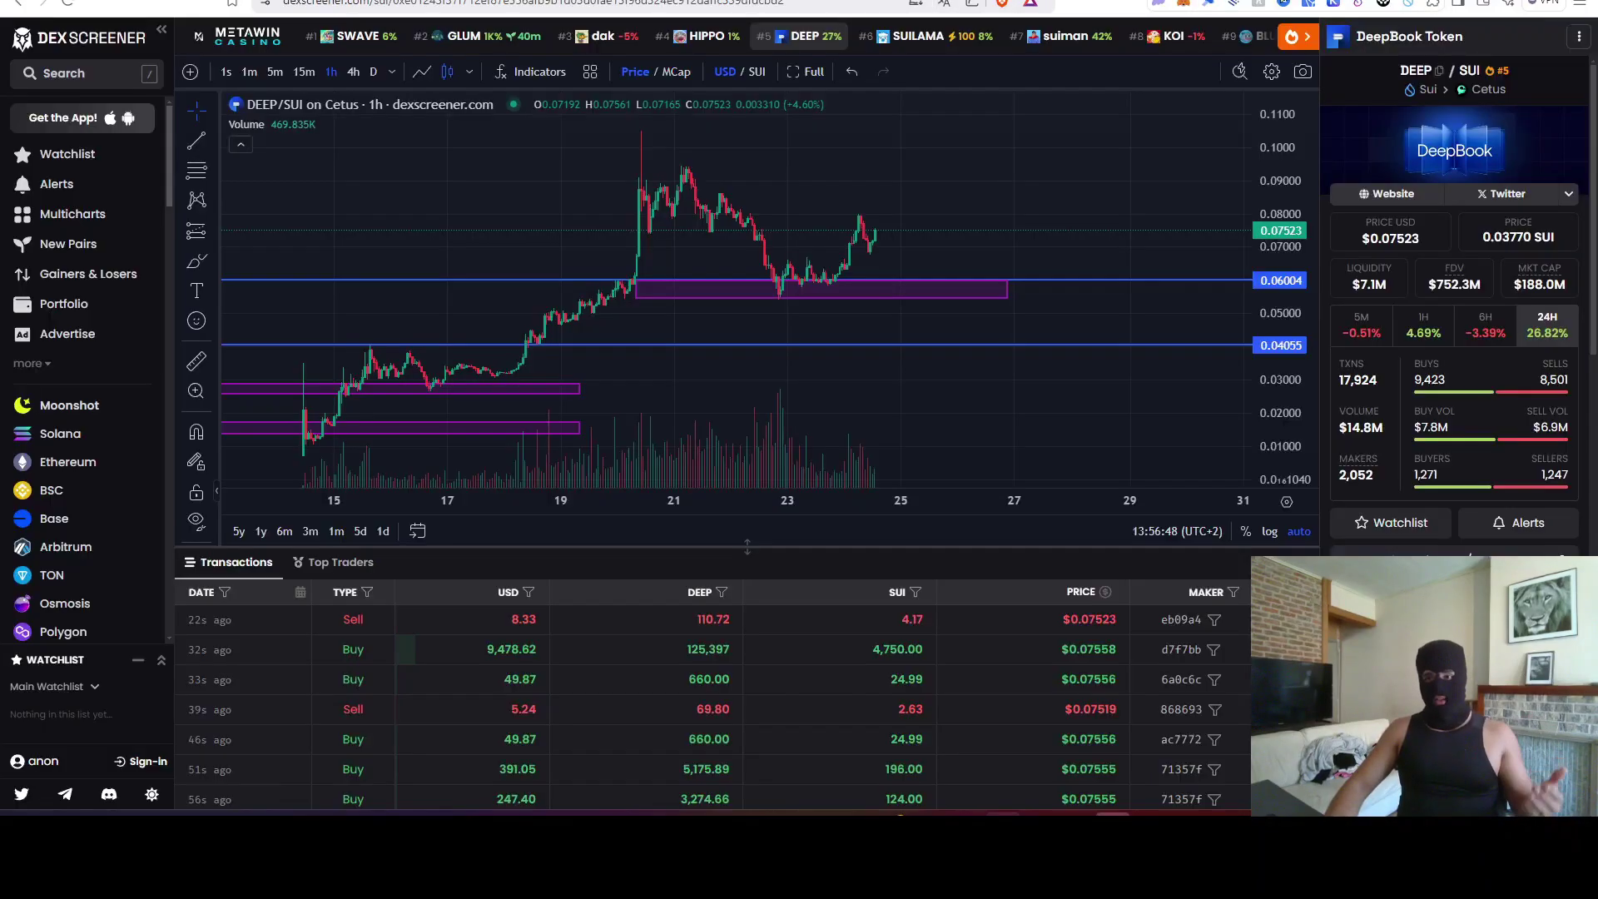
scroll(1377, 343, "down", 5)
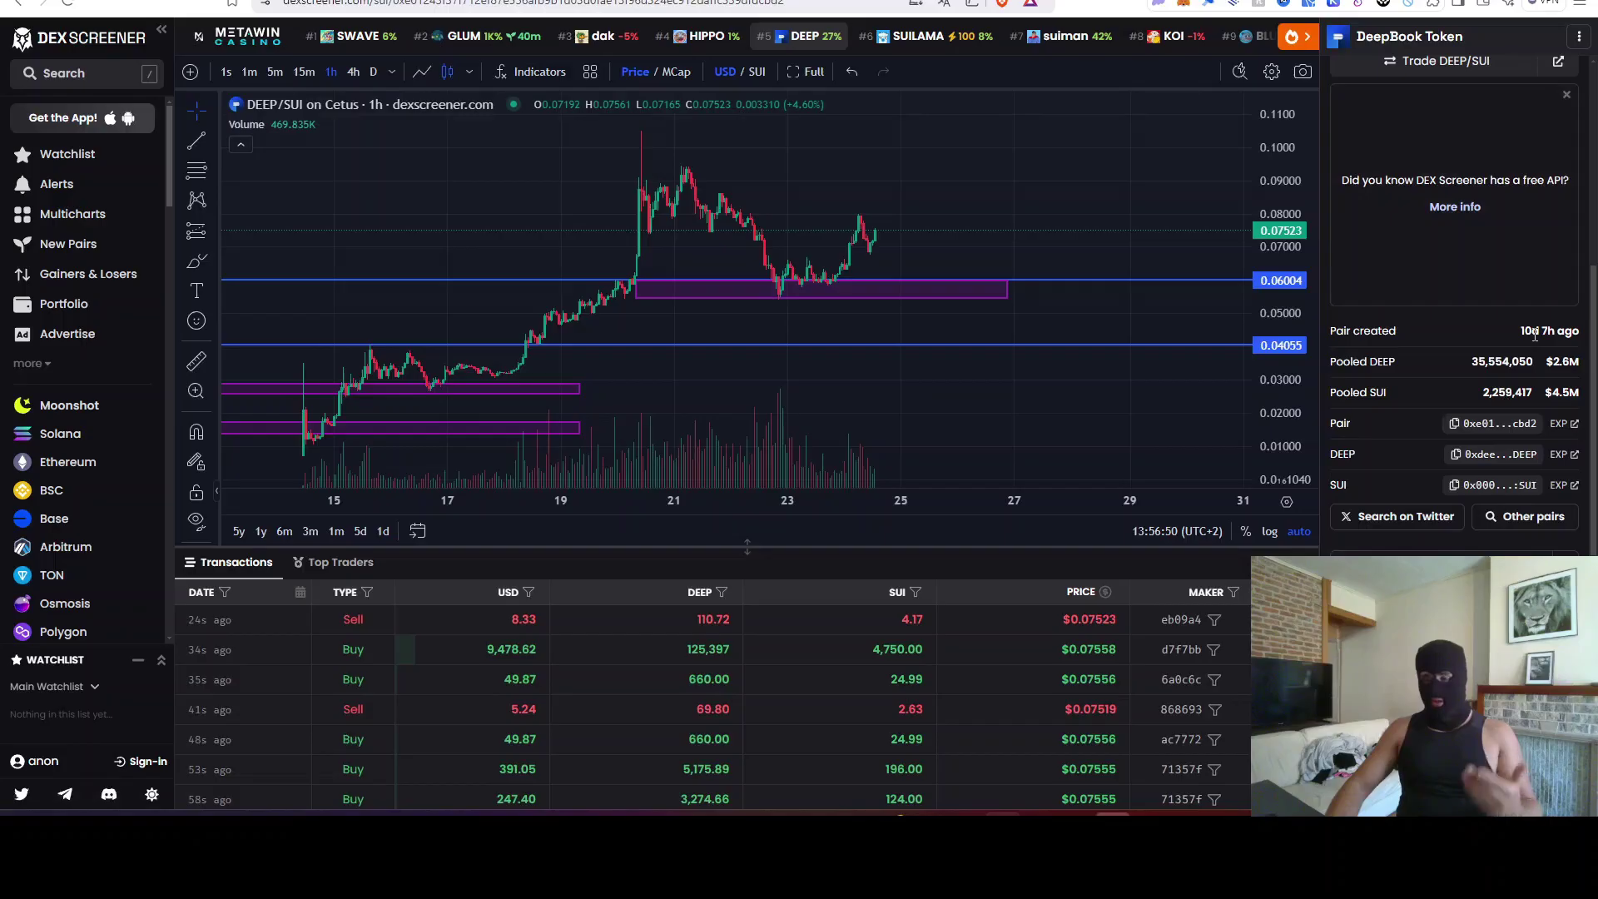
scroll(1529, 330, "up", 5)
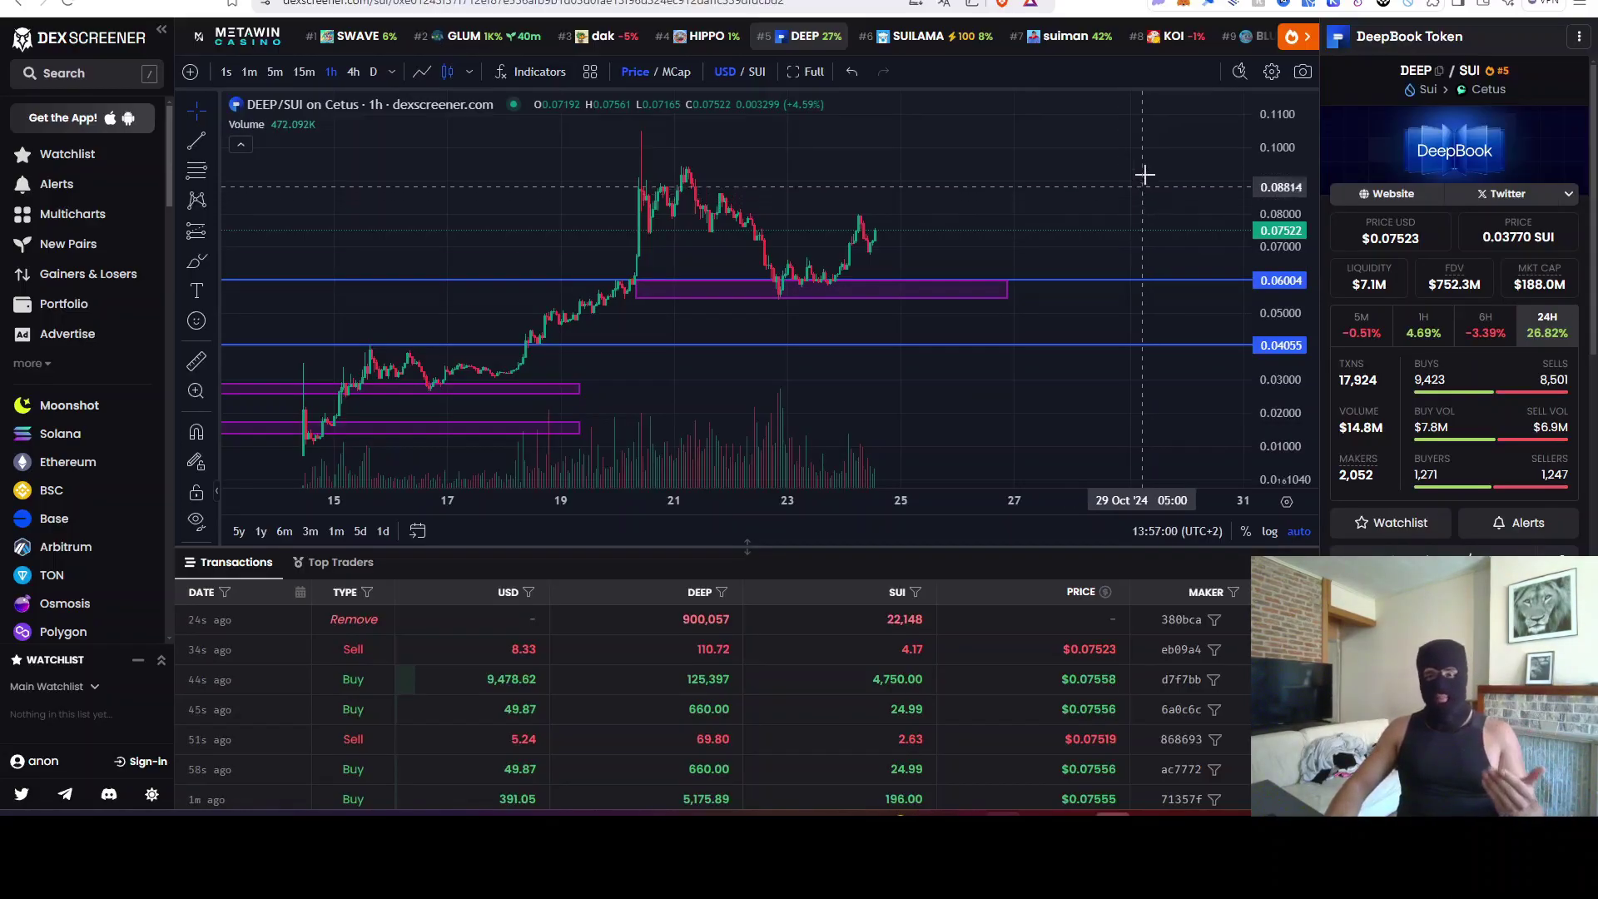
left_click(1306, 4)
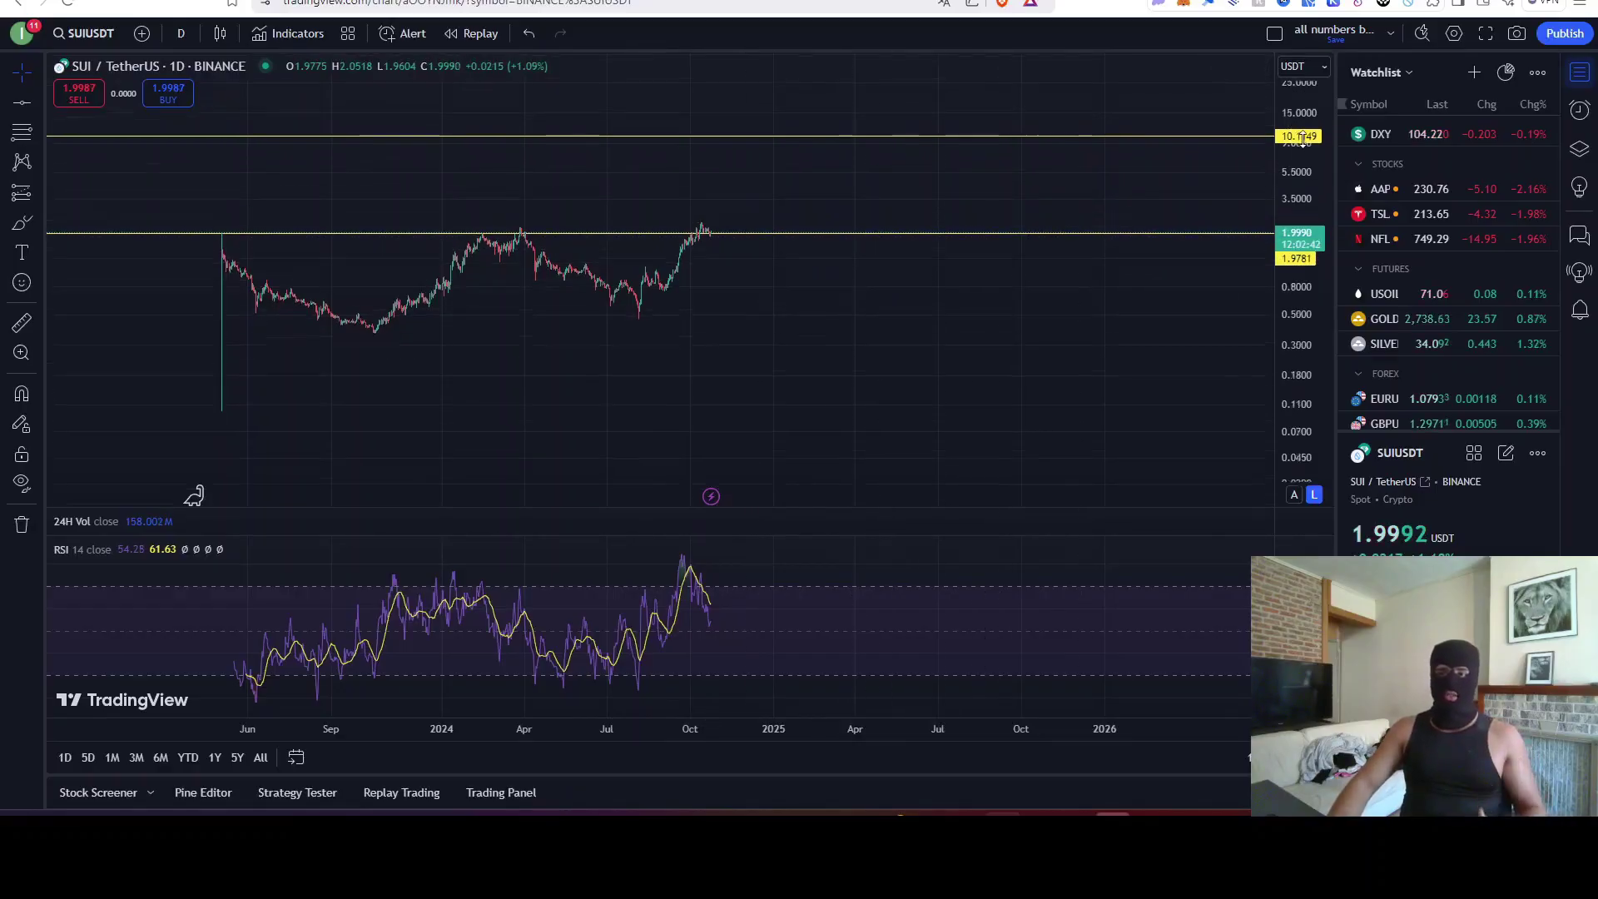
Compress the price scale and place a horizontal target line near 18.50 on SUI/USDT
left_click_drag(1299, 125, 1302, 149)
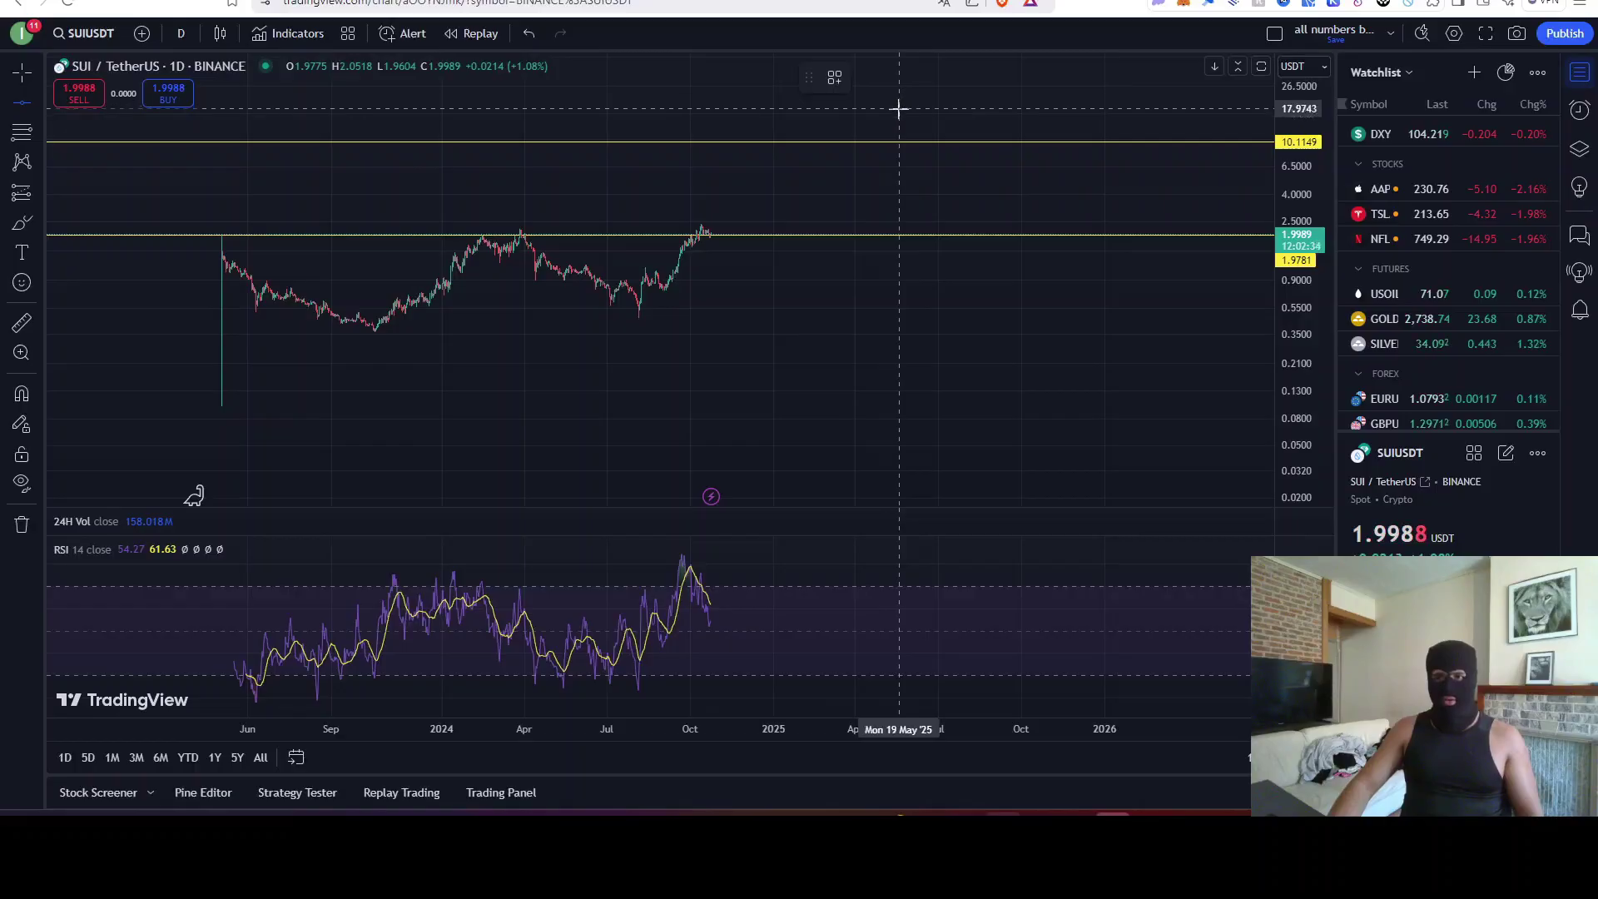
left_click(900, 106)
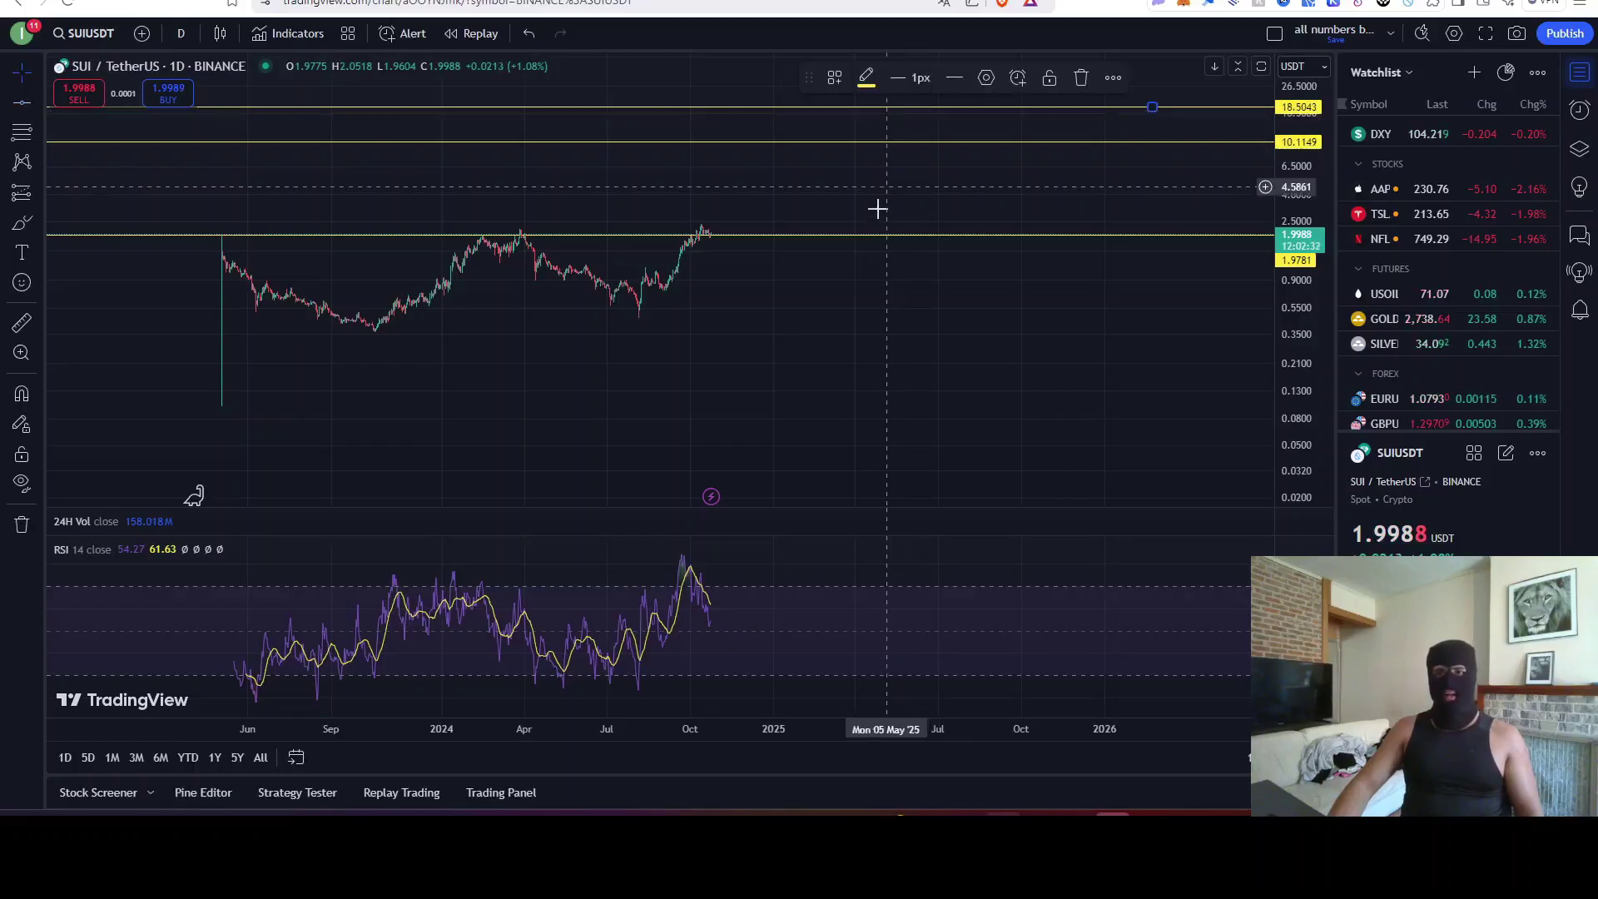
left_click_drag(1077, 426, 985, 382)
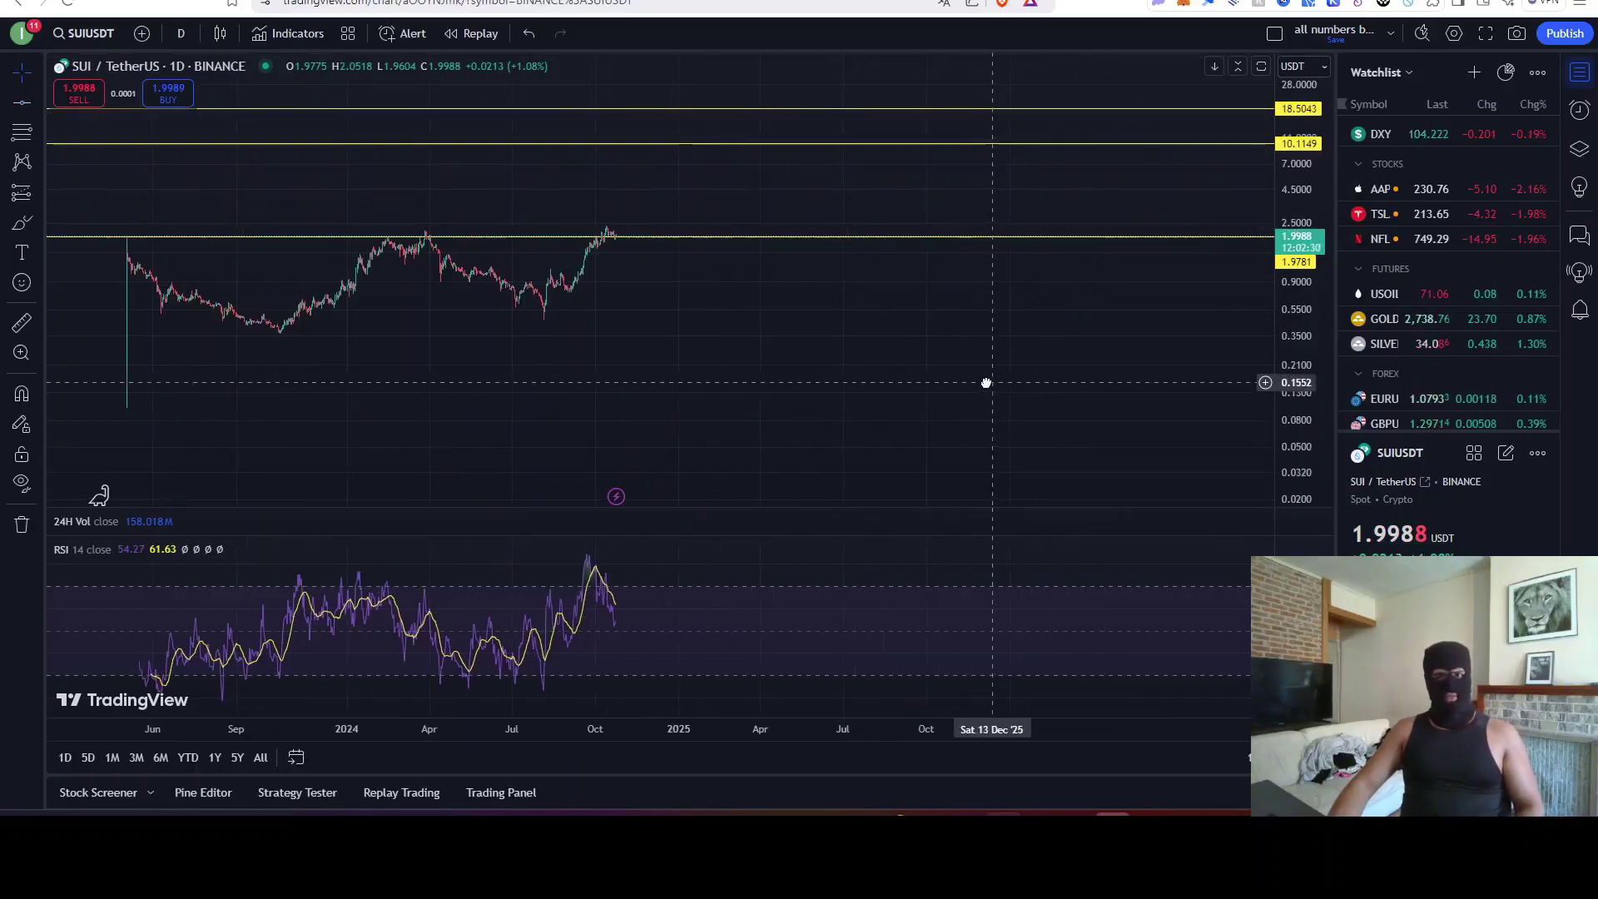